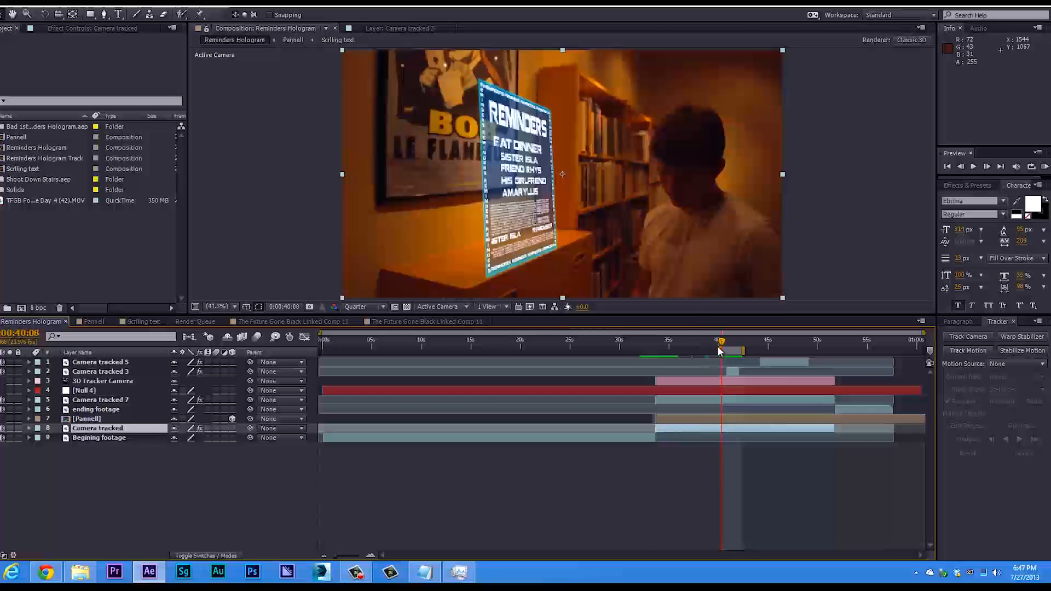
# At about 0:00:41:01, hide the Camera tracked 3 layer and show it again to compare the hologram with and without the foreground cutout.
pyautogui.moveTo(721, 350)
pyautogui.mouseDown()
pyautogui.moveTo(739, 346)
pyautogui.moveTo(728, 346)
pyautogui.mouseUp()
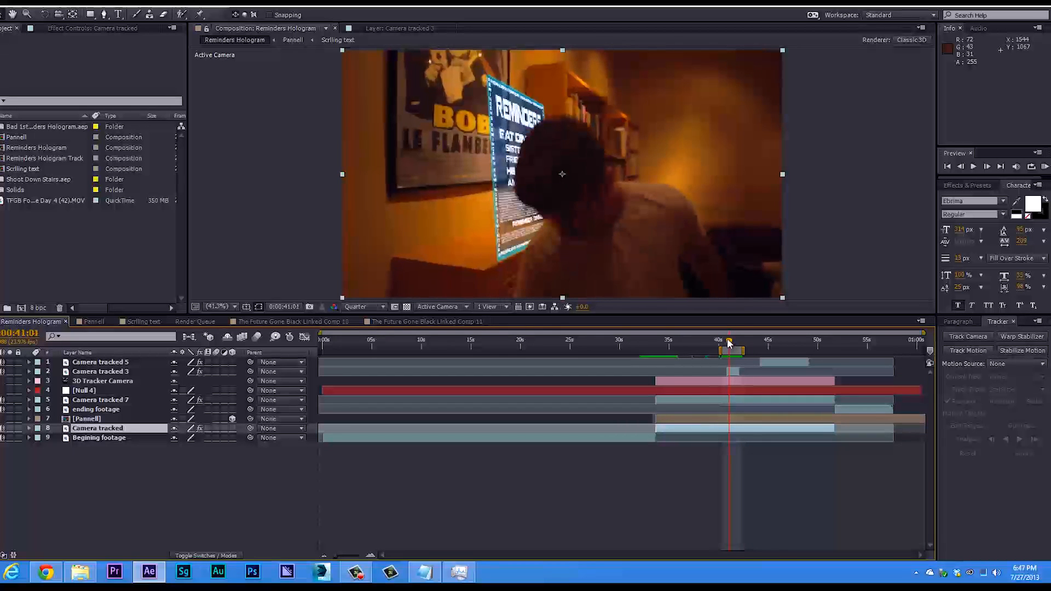
pyautogui.click(734, 371)
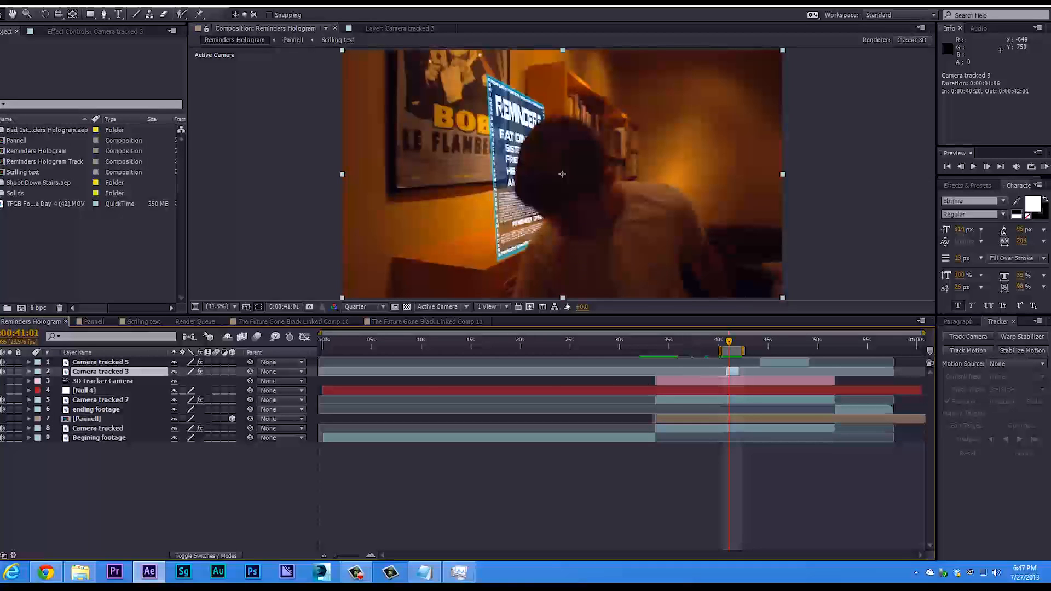
pyautogui.click(1, 372)
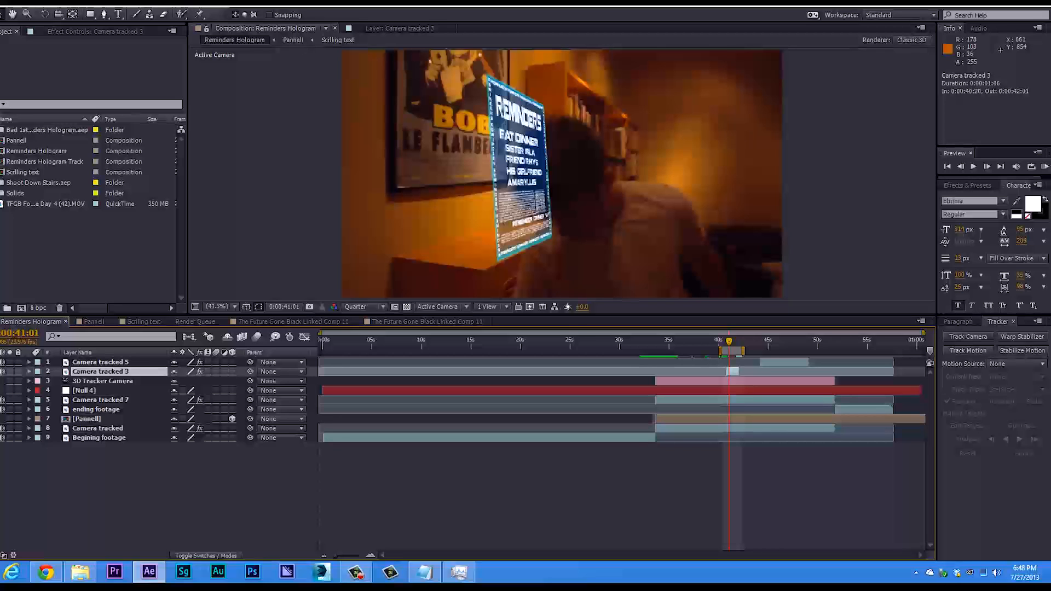
pyautogui.click(1, 372)
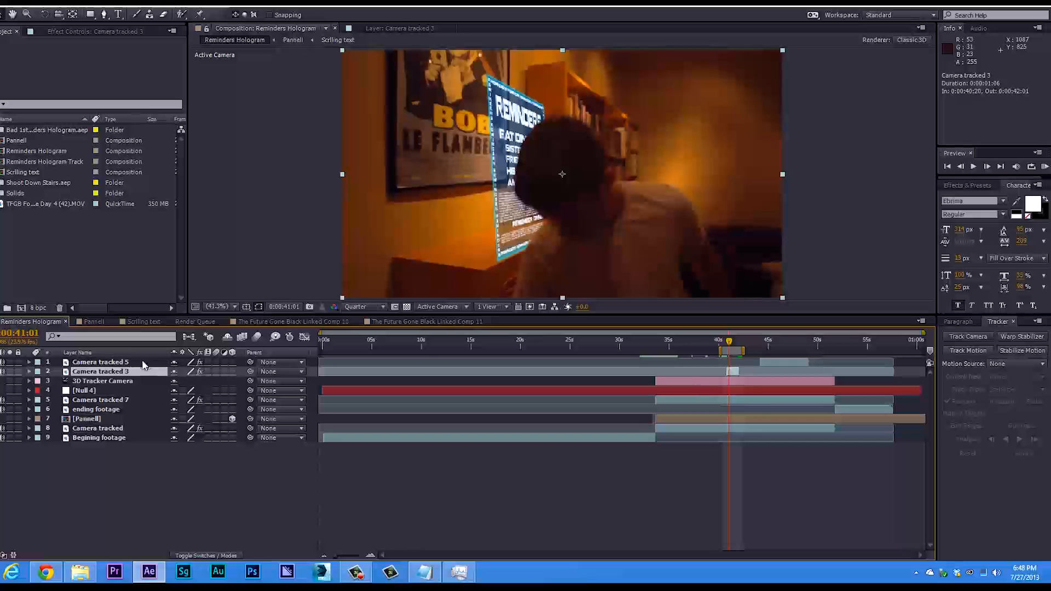
# Inspect the Roto Brush cutout of Camera tracked 3 in its layer view, and return to the Reminders Hologram composition.
pyautogui.doubleClick(128, 373)
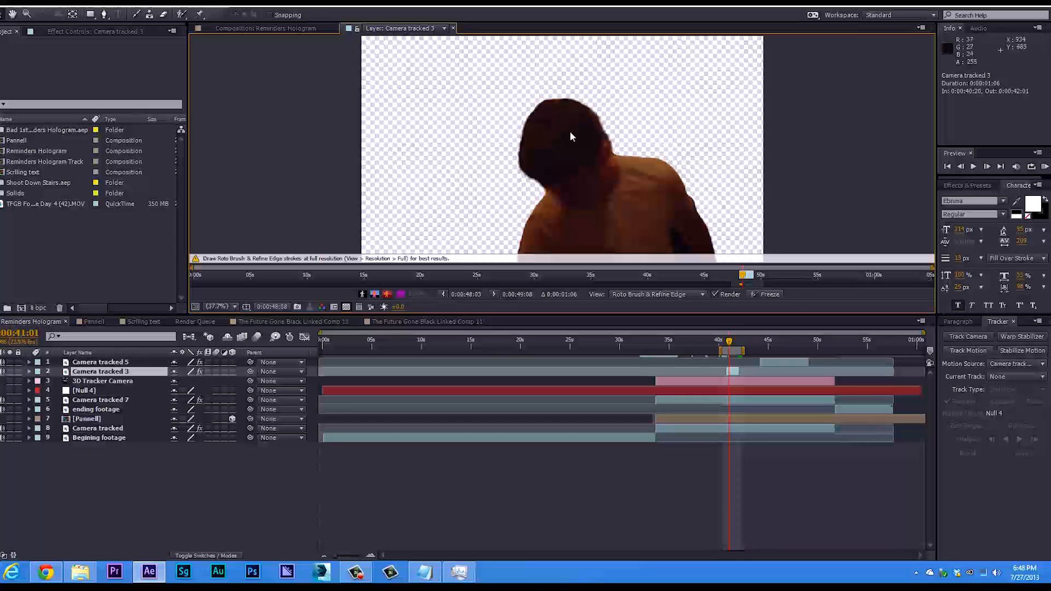
pyautogui.moveTo(730, 346); pyautogui.dragTo(729, 348)
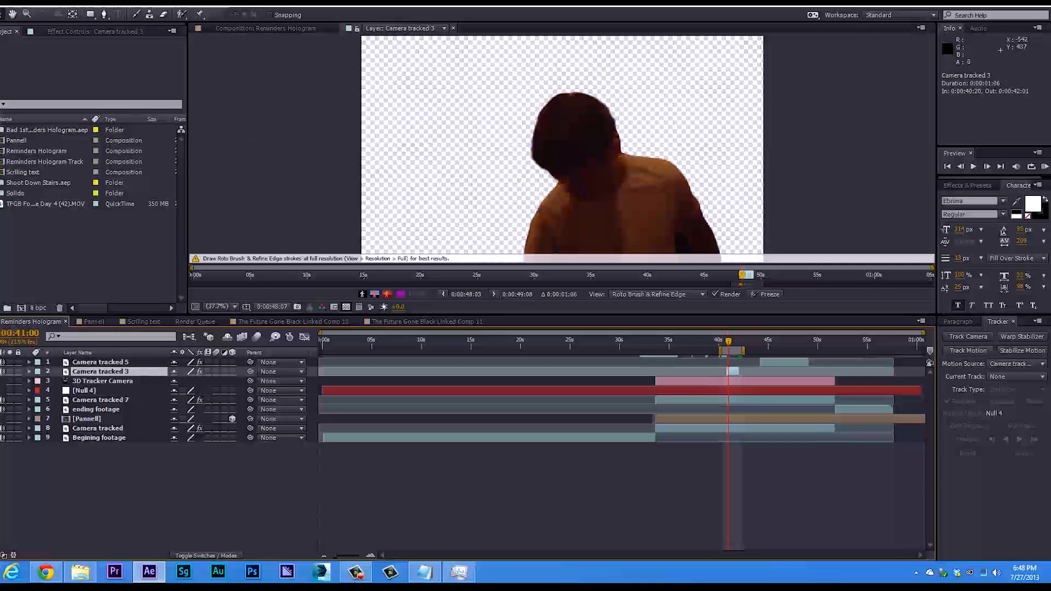
pyautogui.click(301, 26)
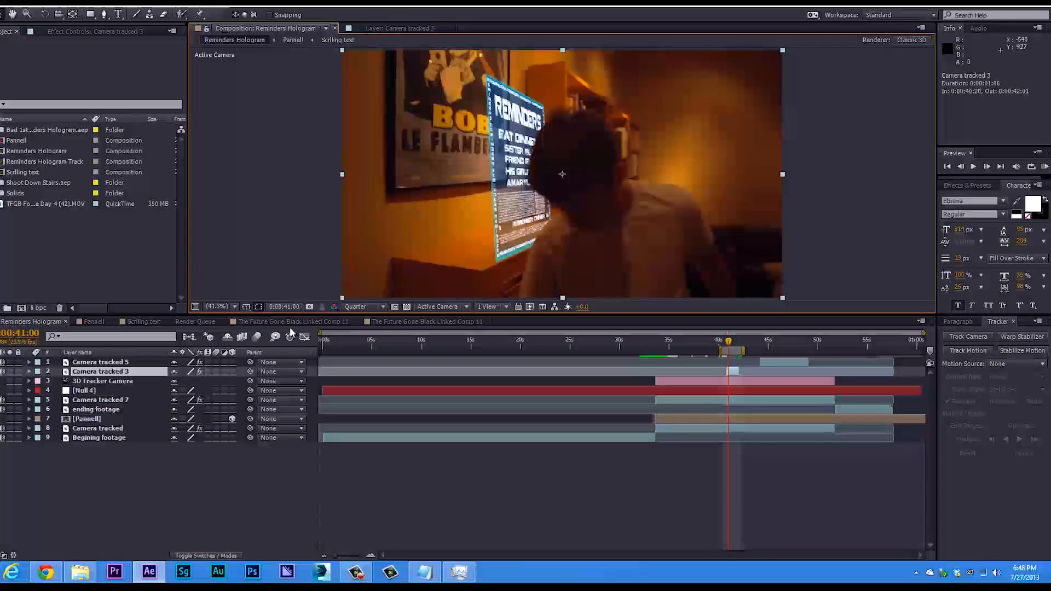
# View The Future Gone Black Linked Comp 10, and go to the muzzle flash at 0:00:01:00 in Linked Comp 11.
pyautogui.click(304, 319)
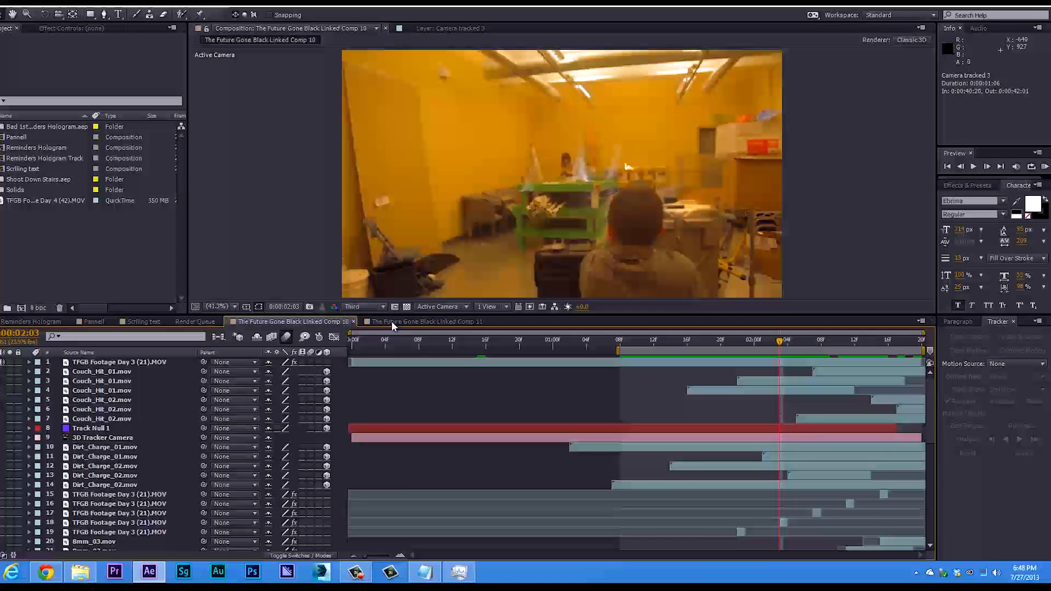
pyautogui.click(442, 321)
pyautogui.moveTo(586, 340); pyautogui.dragTo(432, 321)
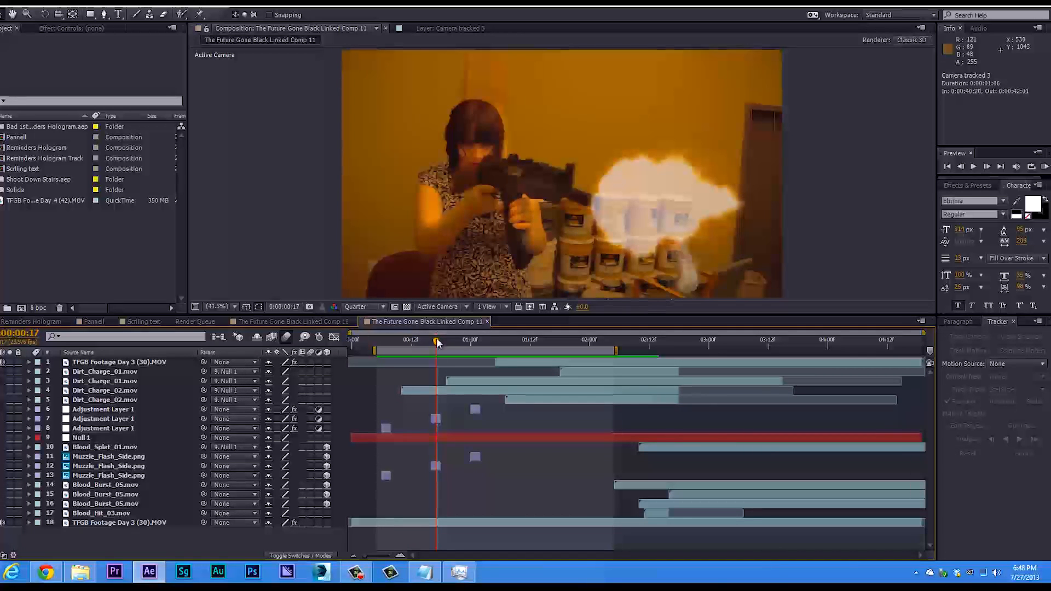
pyautogui.moveTo(439, 343); pyautogui.dragTo(470, 341)
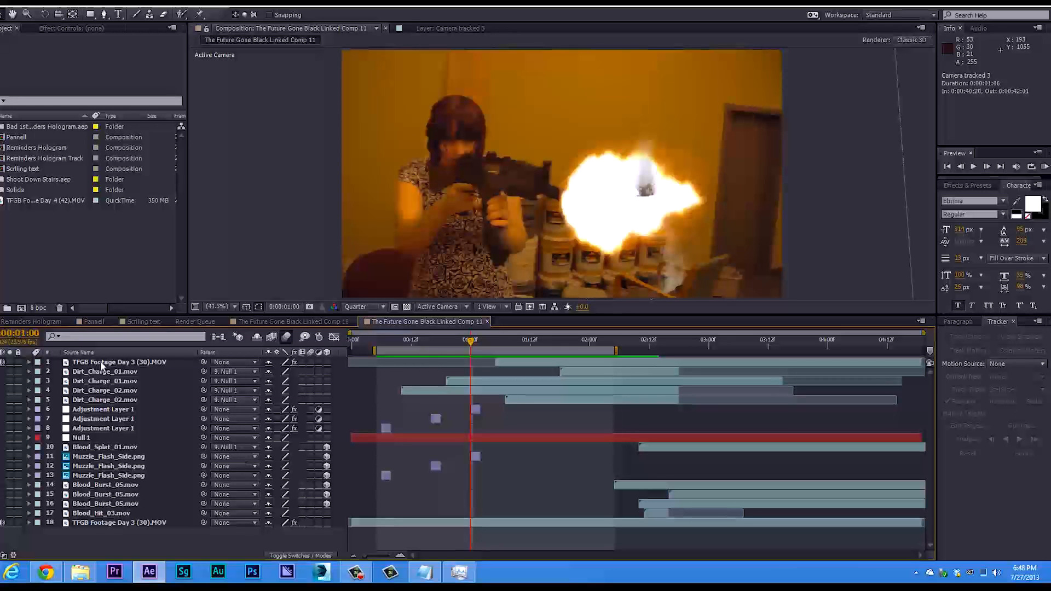
# Examine the masks of the adjustment layer at the 0:00:01:00 muzzle flash and review the shot's playback.
pyautogui.click(114, 408)
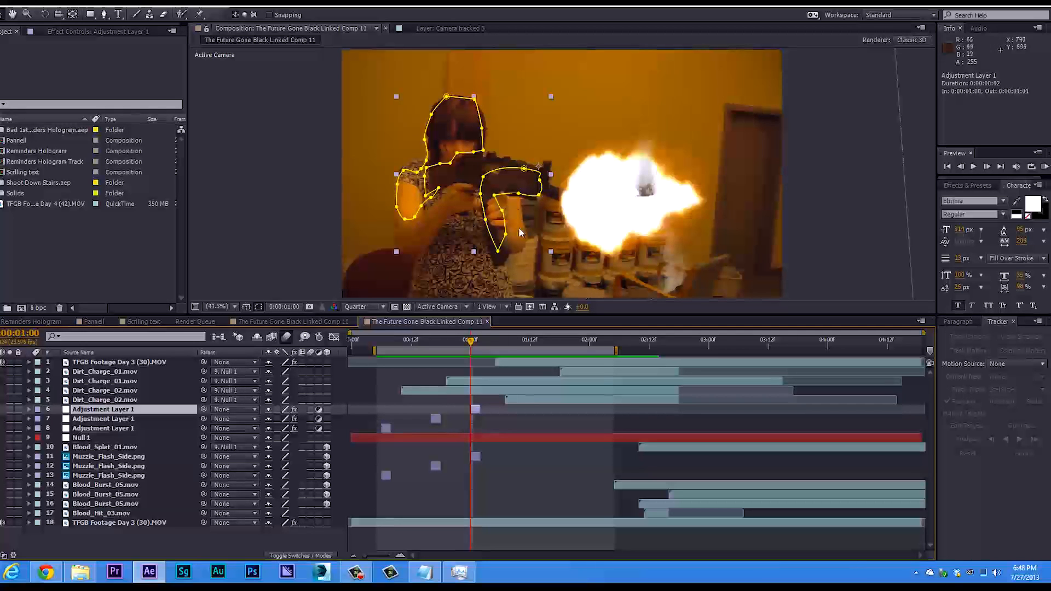
pyautogui.click(453, 263)
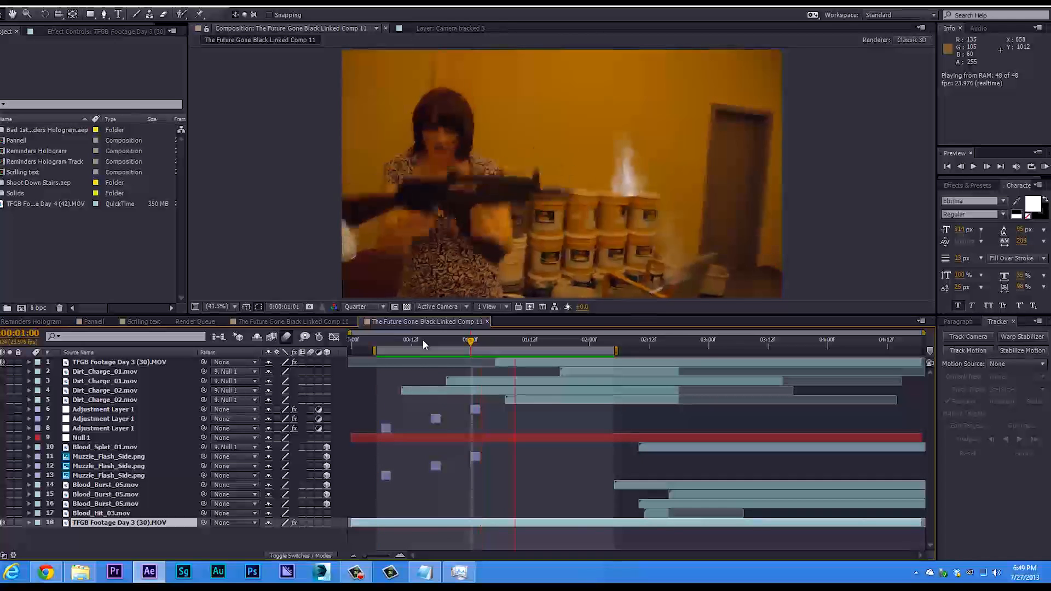
pyautogui.click(422, 340)
pyautogui.moveTo(422, 346); pyautogui.dragTo(446, 345)
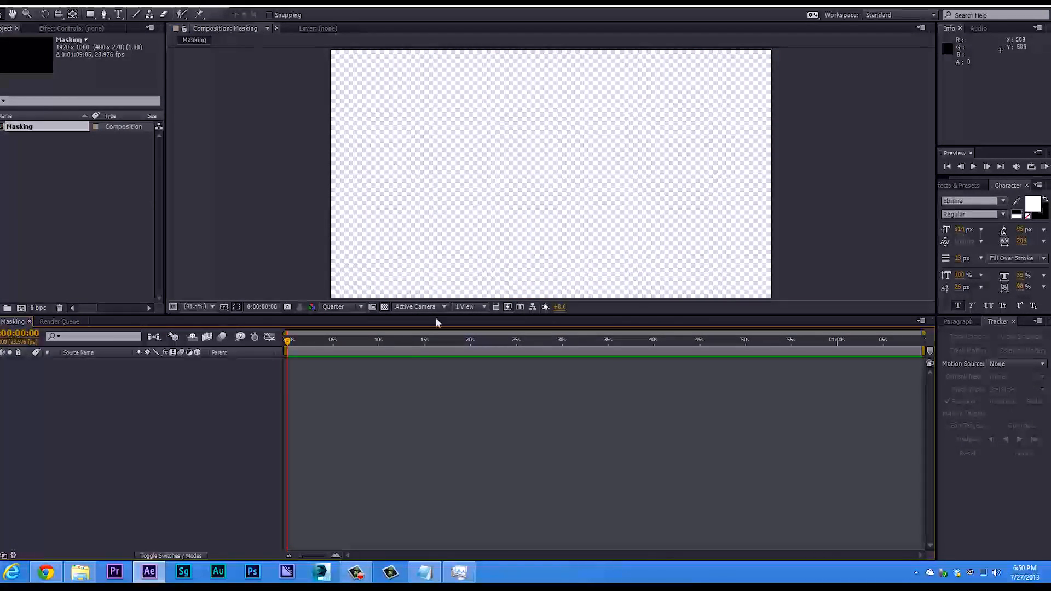
pyautogui.click(385, 305)
pyautogui.click(386, 305)
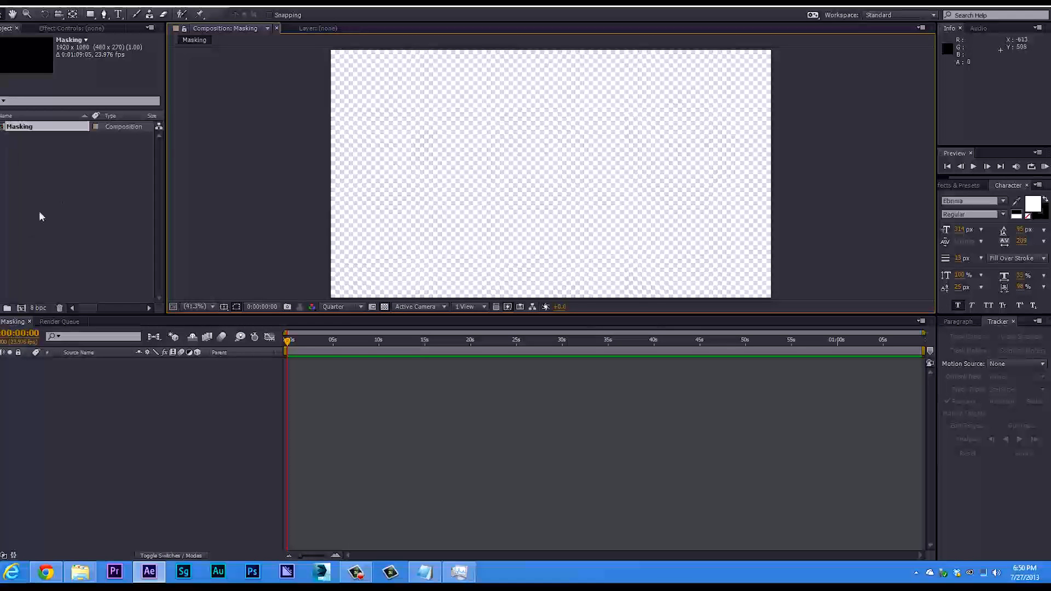
# Import the TFGB Footage Day 3 (23).MOV clip from the desktop and add it as a layer in the Masking composition.
pyautogui.moveTo(273, 2); pyautogui.dragTo(298, 4)
pyautogui.moveTo(8, 64); pyautogui.dragTo(170, 170)
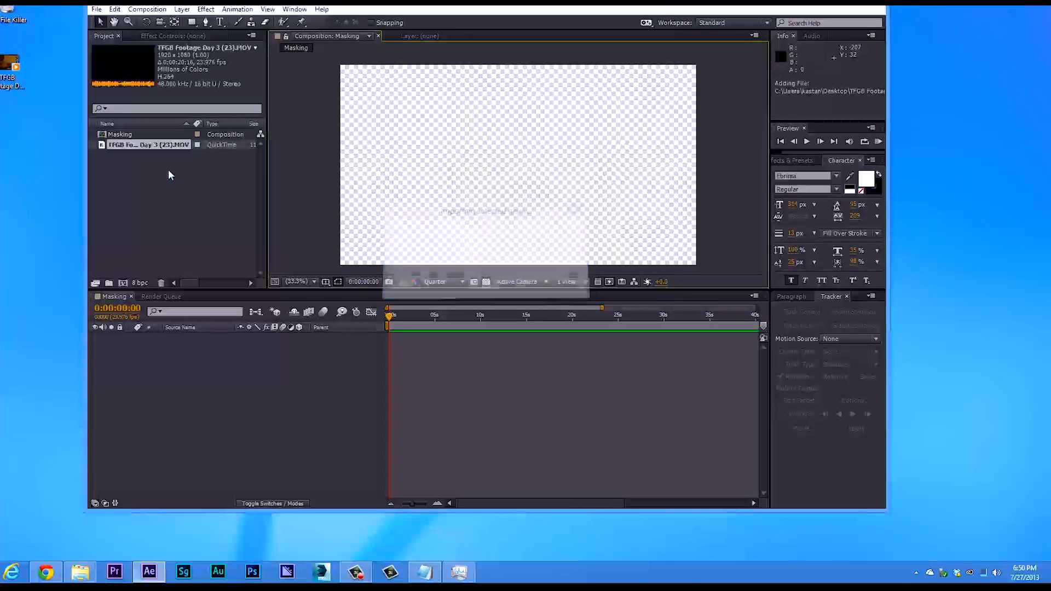
pyautogui.moveTo(408, 4); pyautogui.dragTo(415, 0)
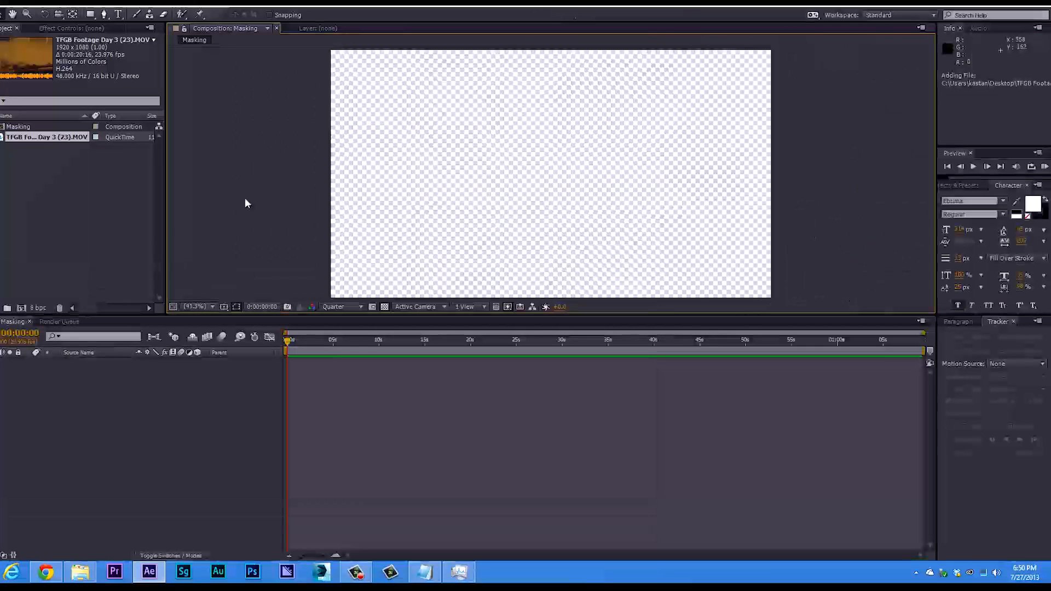
pyautogui.click(41, 147)
pyautogui.moveTo(38, 140); pyautogui.dragTo(83, 379)
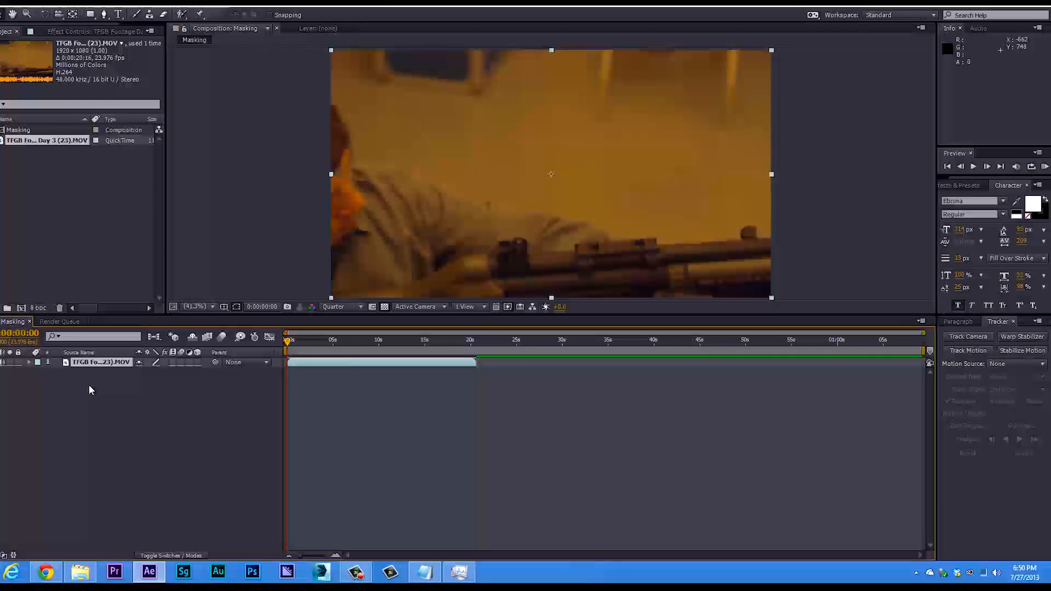
# Shorten the work area to end just past the footage layer, at about 0:00:21:17.
pyautogui.moveTo(288, 342)
pyautogui.mouseDown()
pyautogui.moveTo(437, 342)
pyautogui.moveTo(296, 352)
pyautogui.moveTo(274, 340)
pyautogui.mouseUp()
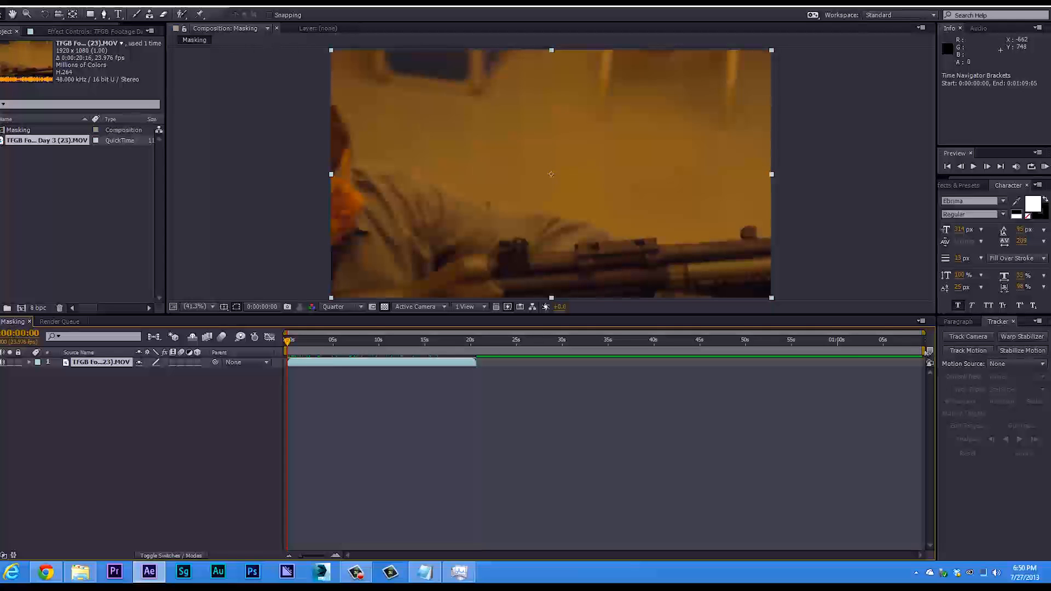
pyautogui.moveTo(925, 350); pyautogui.dragTo(489, 387)
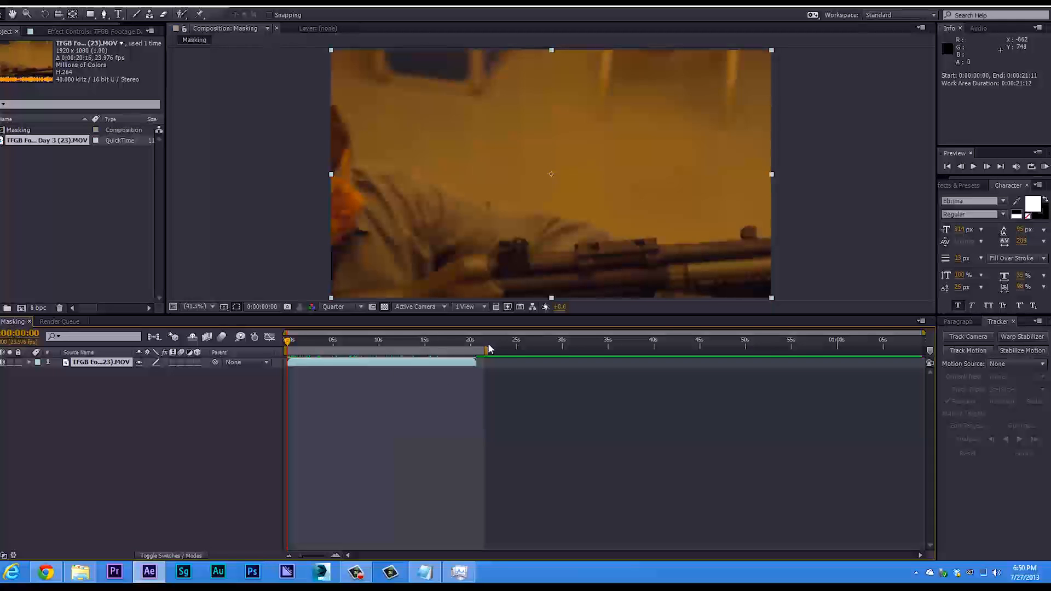
pyautogui.moveTo(488, 354)
pyautogui.mouseDown()
pyautogui.moveTo(509, 354)
pyautogui.moveTo(490, 354)
pyautogui.mouseUp()
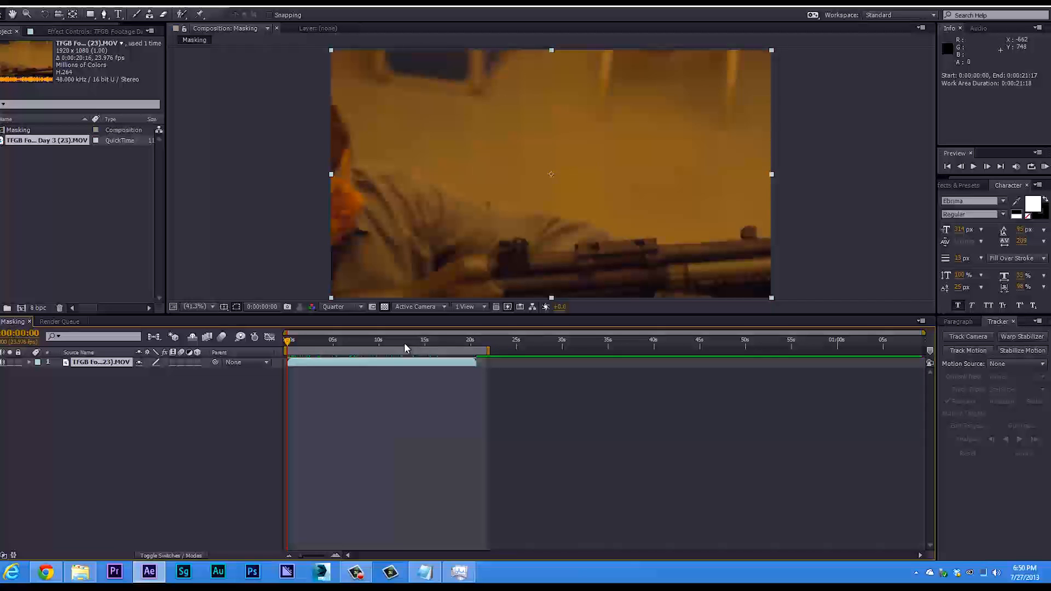
# Set the work area from the composition's start to the playhead at about 0:00:18:01.
pyautogui.moveTo(327, 344); pyautogui.dragTo(286, 351)
pyautogui.press('b')
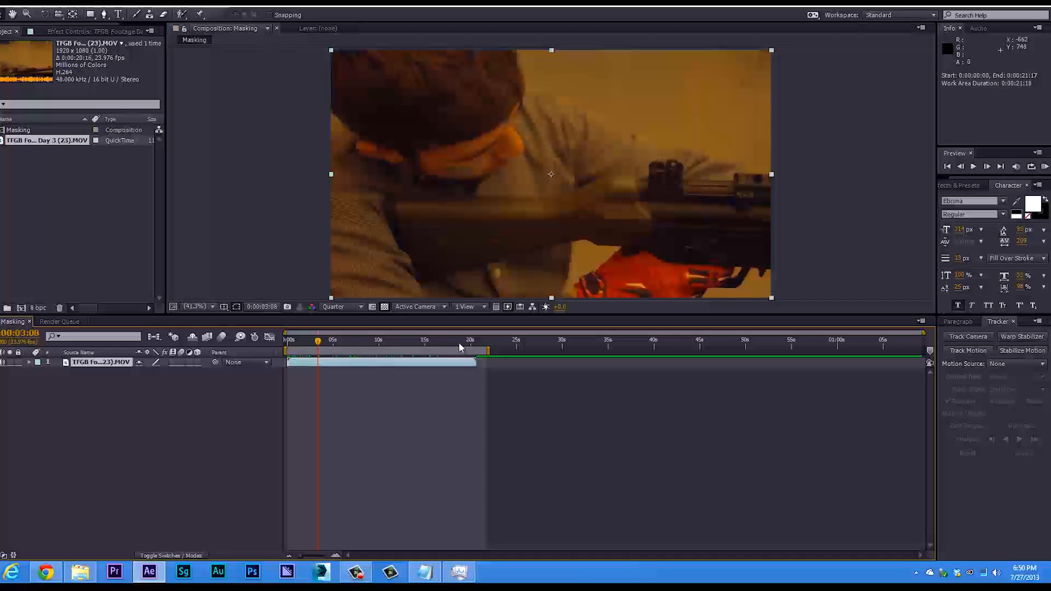
pyautogui.moveTo(459, 342); pyautogui.dragTo(453, 342)
pyautogui.press('n')
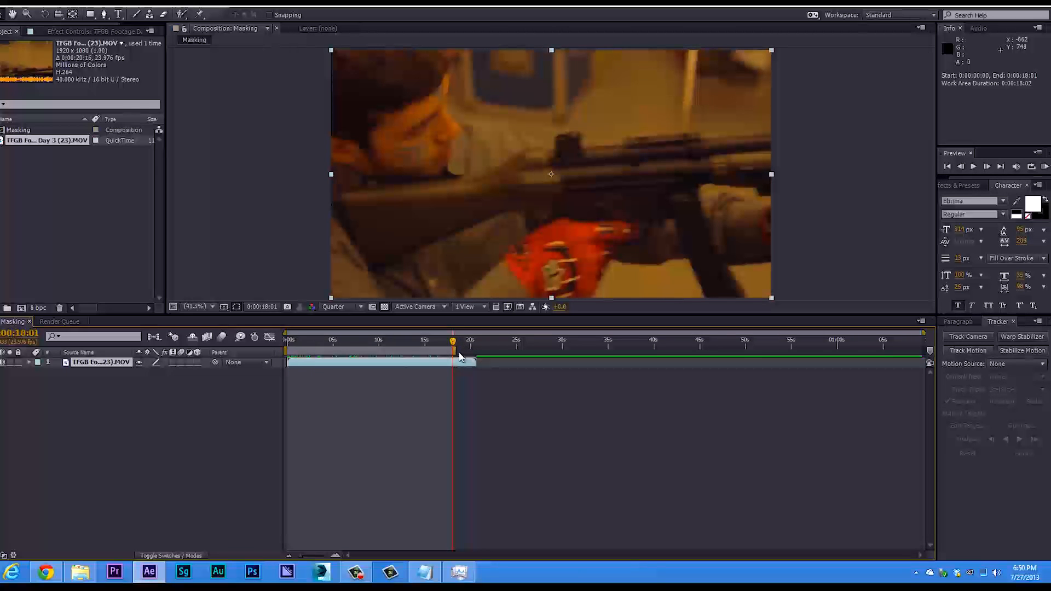
# Extend the work area's end to about 0:00:22:02 and trim the composition to the work area.
pyautogui.moveTo(455, 351); pyautogui.dragTo(494, 349)
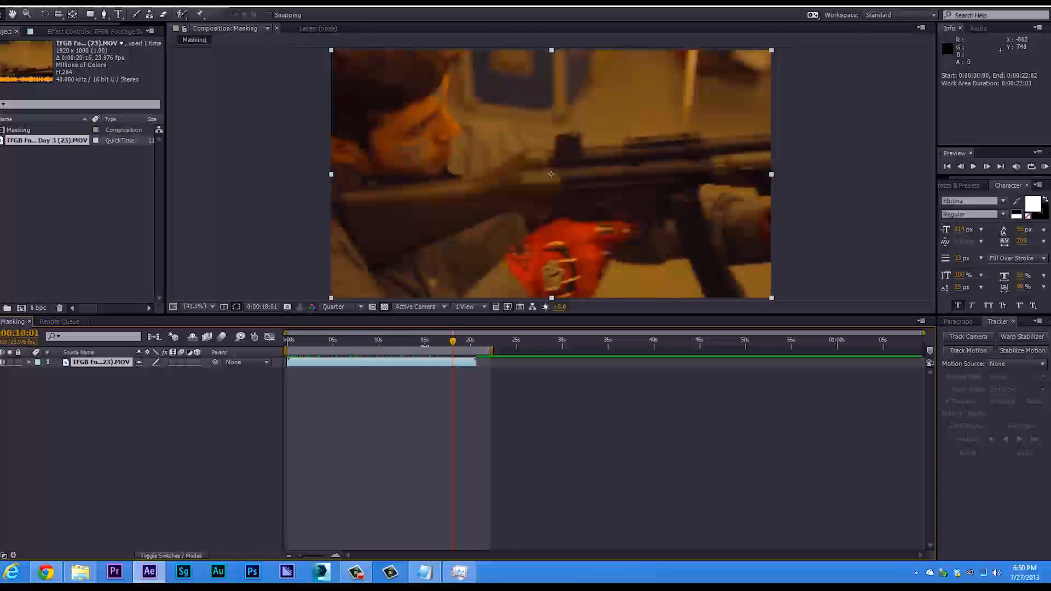
pyautogui.press('Home')
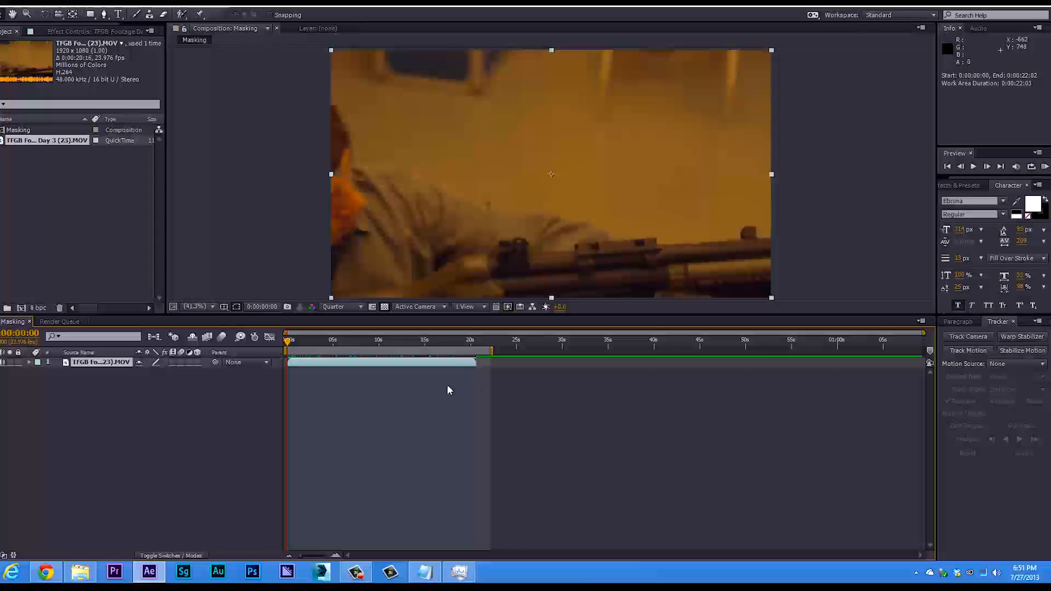
pyautogui.rightClick(391, 353)
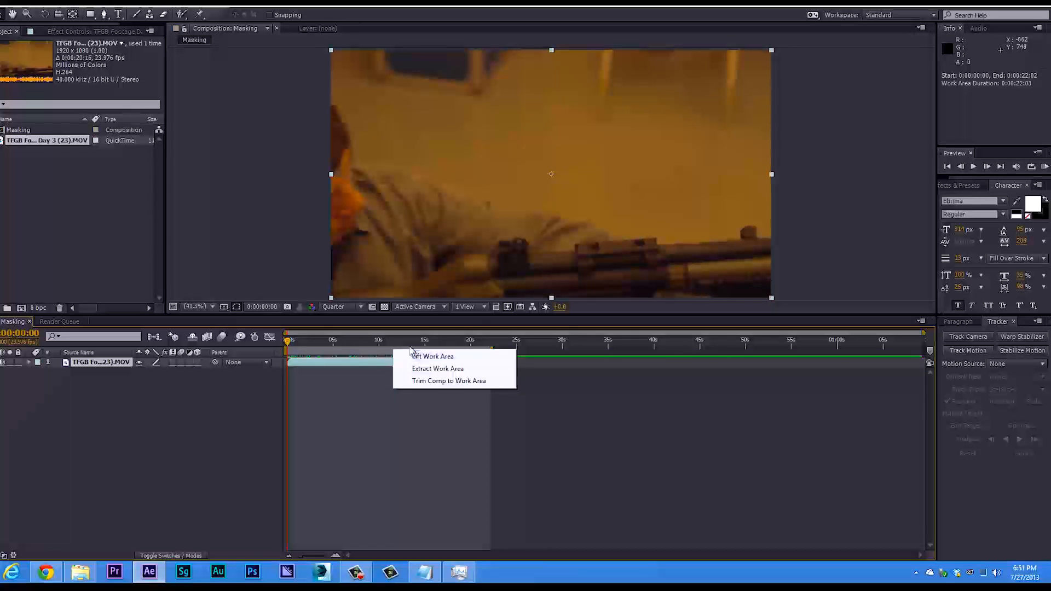
pyautogui.click(441, 381)
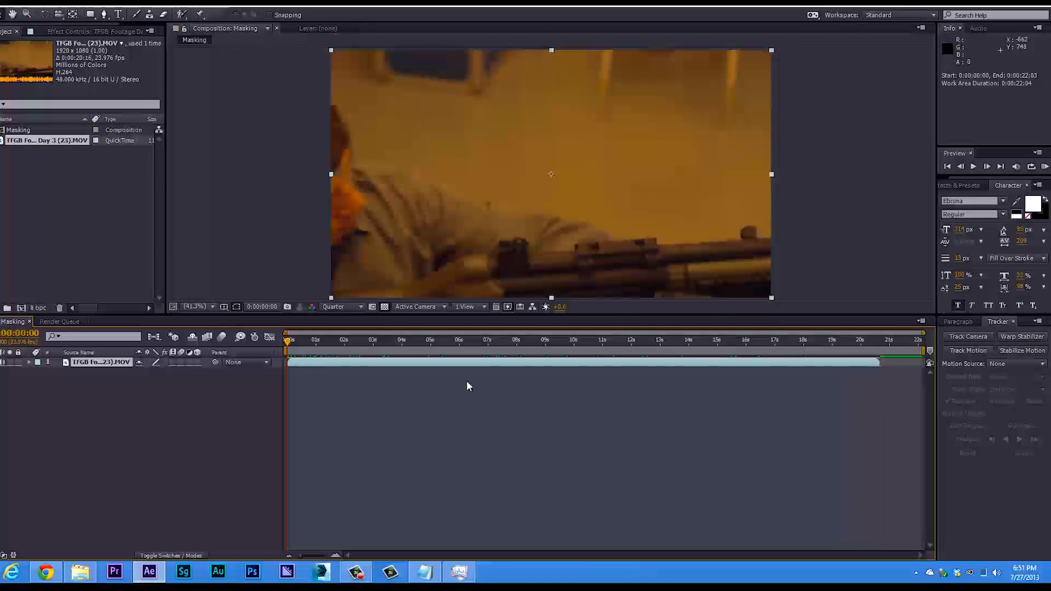
# Preview the footage and move the work area's start to about 0:00:03:03.
pyautogui.press('KP_0')
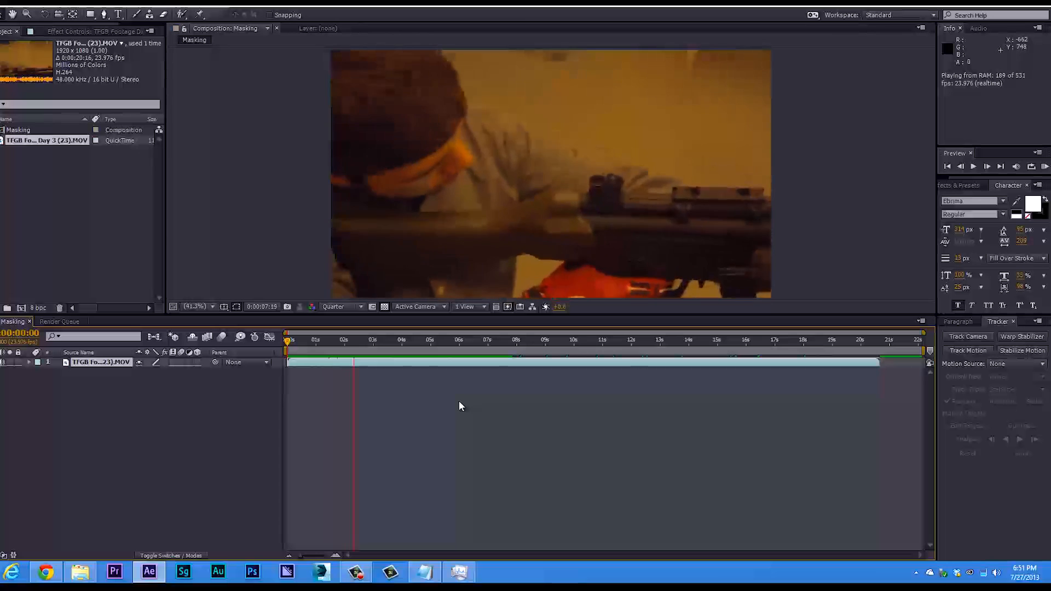
pyautogui.press('space')
pyautogui.moveTo(398, 341)
pyautogui.mouseDown()
pyautogui.moveTo(434, 341)
pyautogui.moveTo(426, 352)
pyautogui.moveTo(397, 347)
pyautogui.mouseUp()
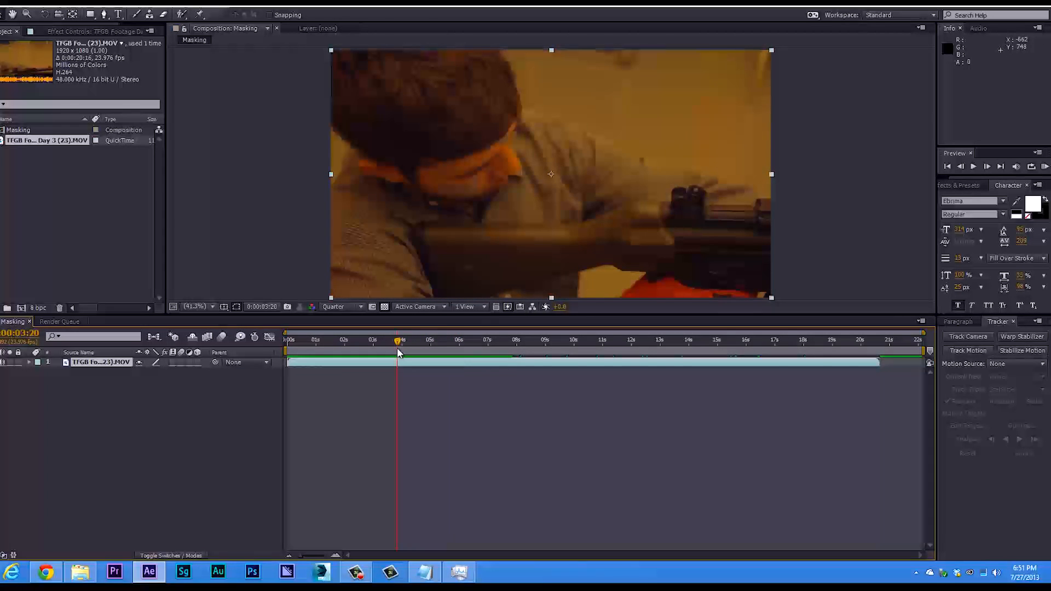
pyautogui.moveTo(285, 349); pyautogui.dragTo(375, 361)
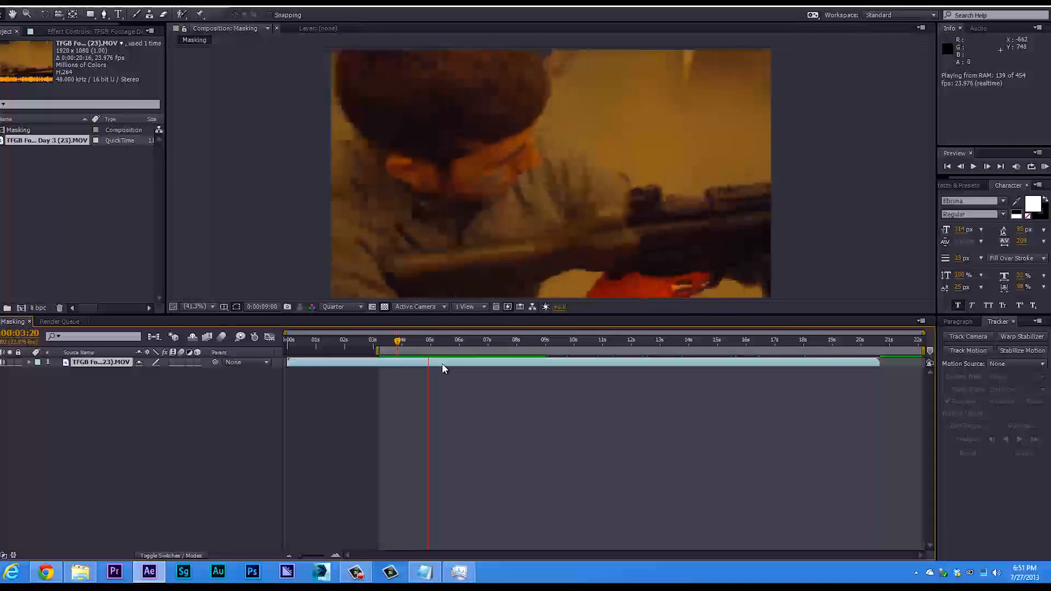
pyautogui.press('space')
# Go to about 0:00:03:01 and add a new adjustment layer above the footage in the Masking composition.
pyautogui.moveTo(447, 343); pyautogui.dragTo(411, 358)
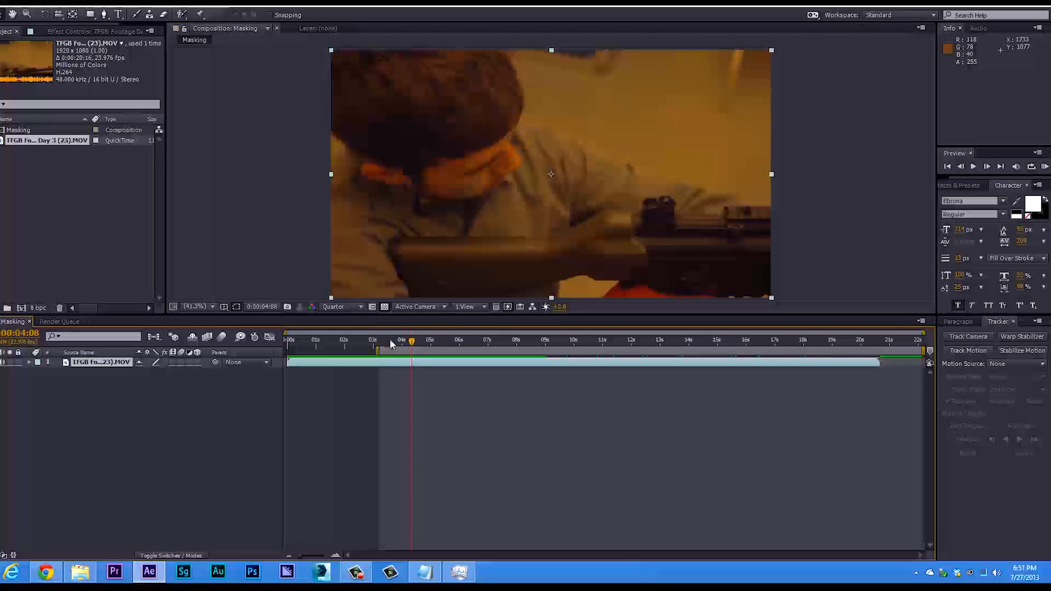
pyautogui.moveTo(413, 349)
pyautogui.mouseDown()
pyautogui.moveTo(390, 347)
pyautogui.moveTo(424, 350)
pyautogui.moveTo(391, 355)
pyautogui.moveTo(411, 353)
pyautogui.mouseUp()
pyautogui.moveTo(413, 343); pyautogui.dragTo(375, 345)
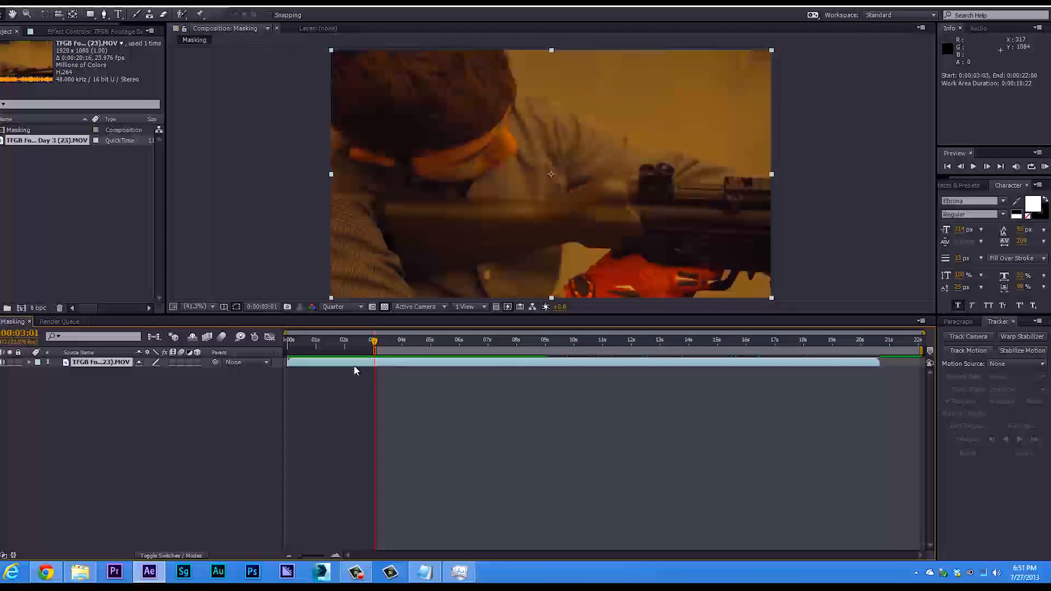
pyautogui.rightClick(145, 398)
pyautogui.rightClick(124, 399)
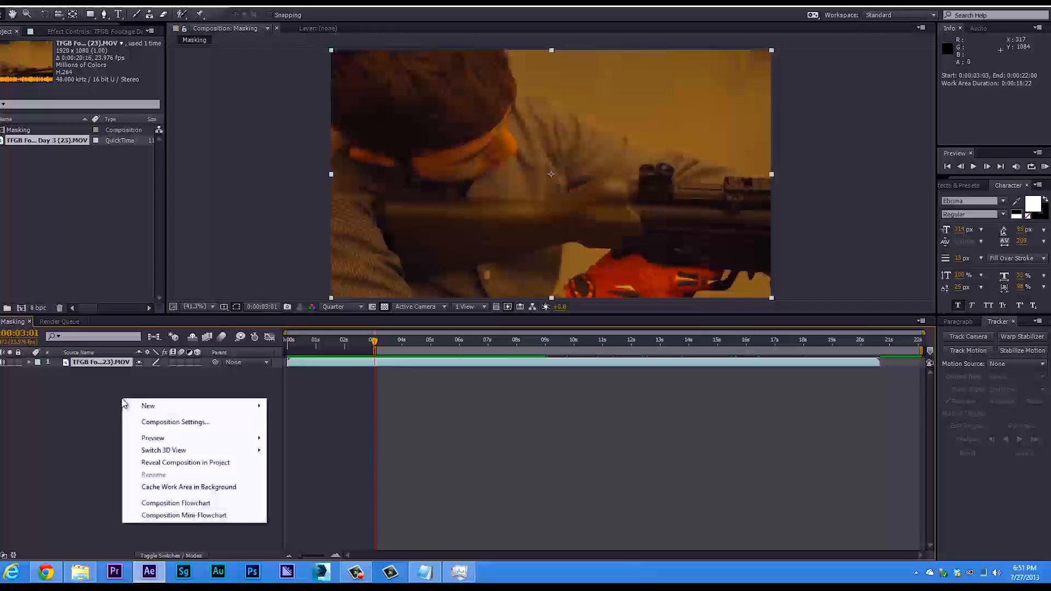
pyautogui.moveTo(146, 405)
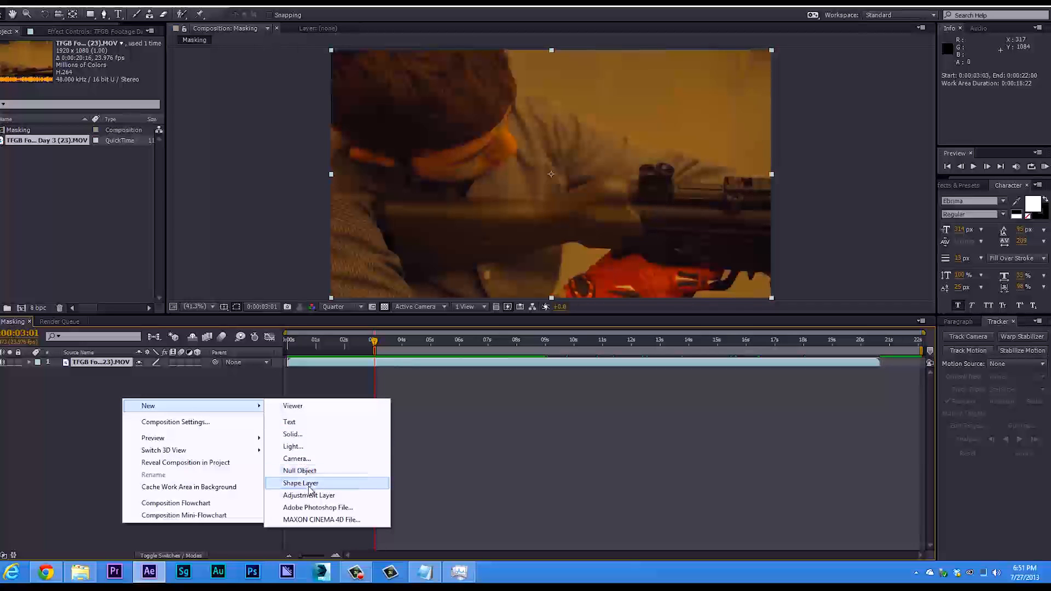
pyautogui.click(309, 496)
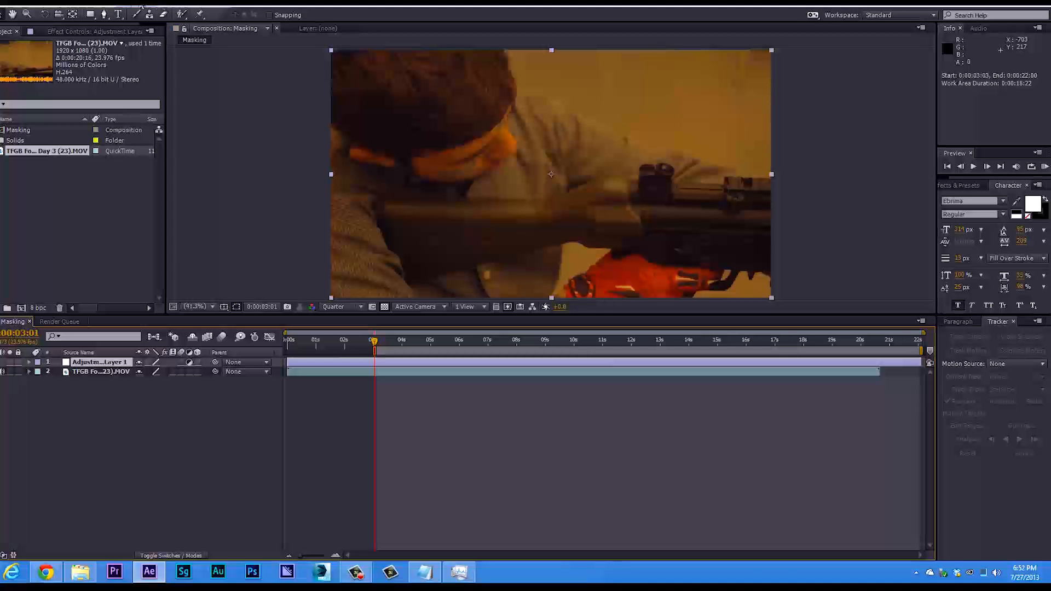
pyautogui.click(80, 4)
pyautogui.moveTo(165, 14)
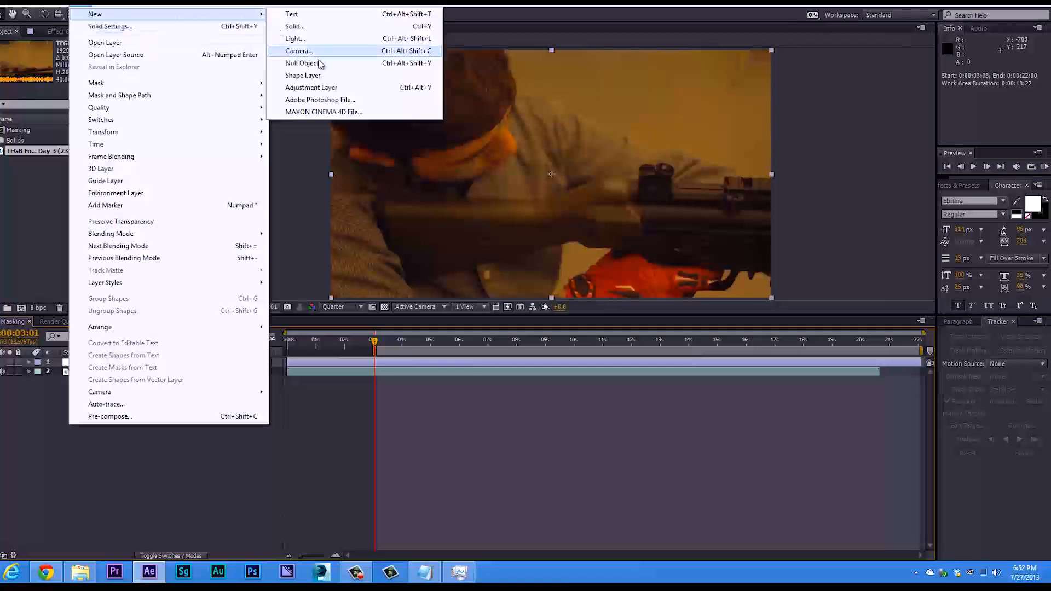
pyautogui.click(196, 474)
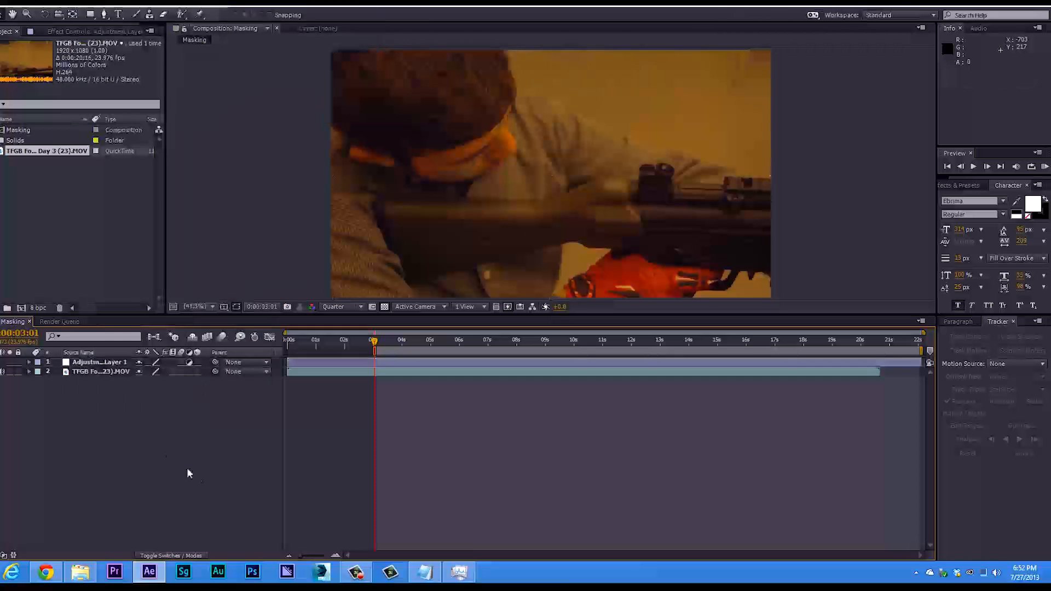
# Trim the adjustment layer to start at 0:00:03:01 and end at 0:00:03:03.
pyautogui.click(97, 362)
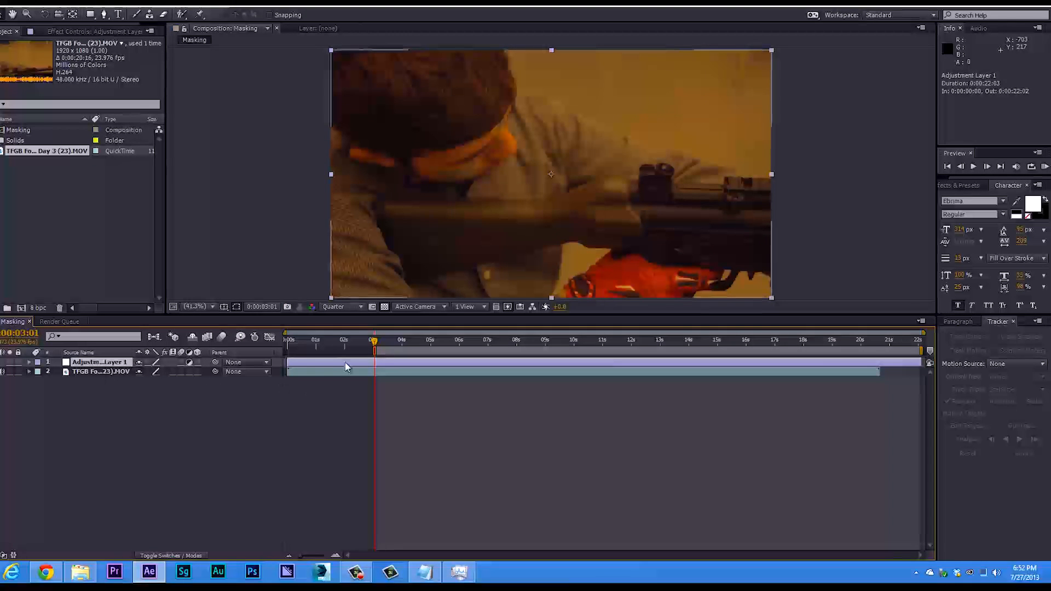
pyautogui.moveTo(291, 362); pyautogui.dragTo(374, 362)
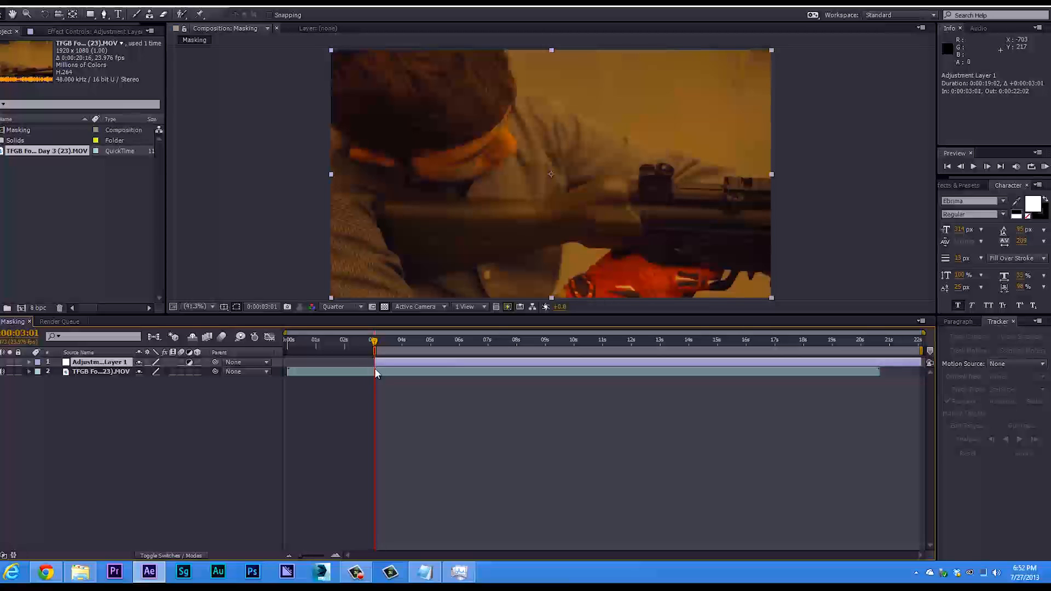
pyautogui.moveTo(923, 361); pyautogui.dragTo(376, 395)
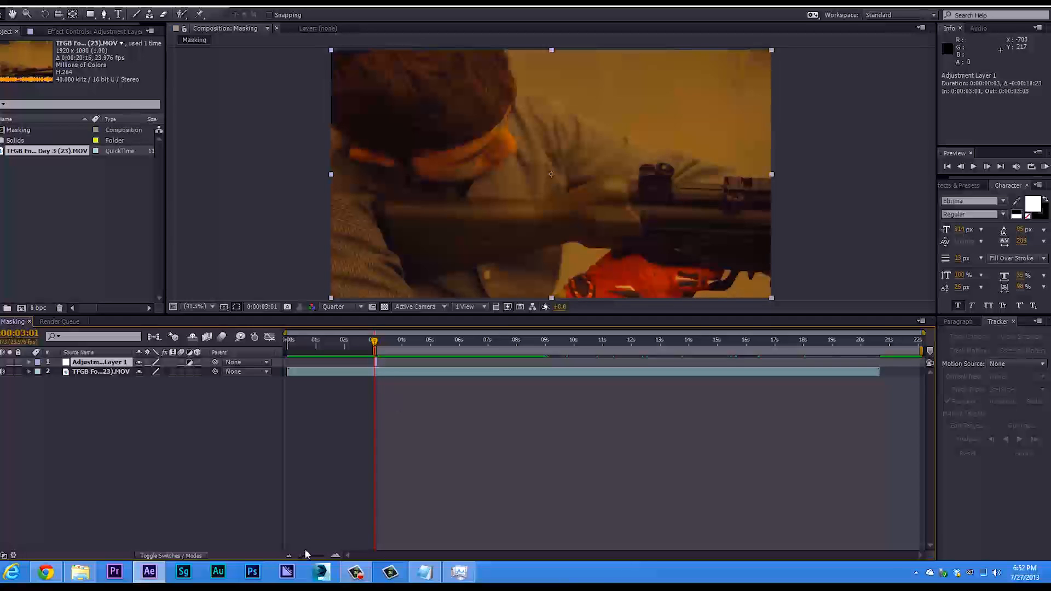
# Go to 0:00:03:22, move the adjustment layer to start there, and shorten it to end at 0:00:03:23.
pyautogui.moveTo(299, 554); pyautogui.dragTo(317, 557)
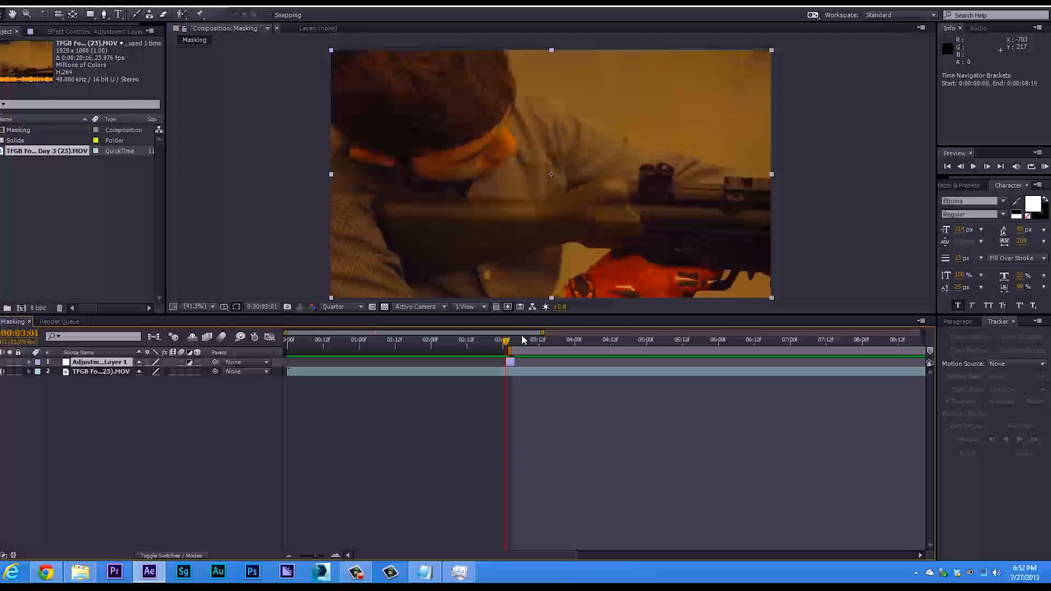
pyautogui.moveTo(507, 346); pyautogui.dragTo(573, 363)
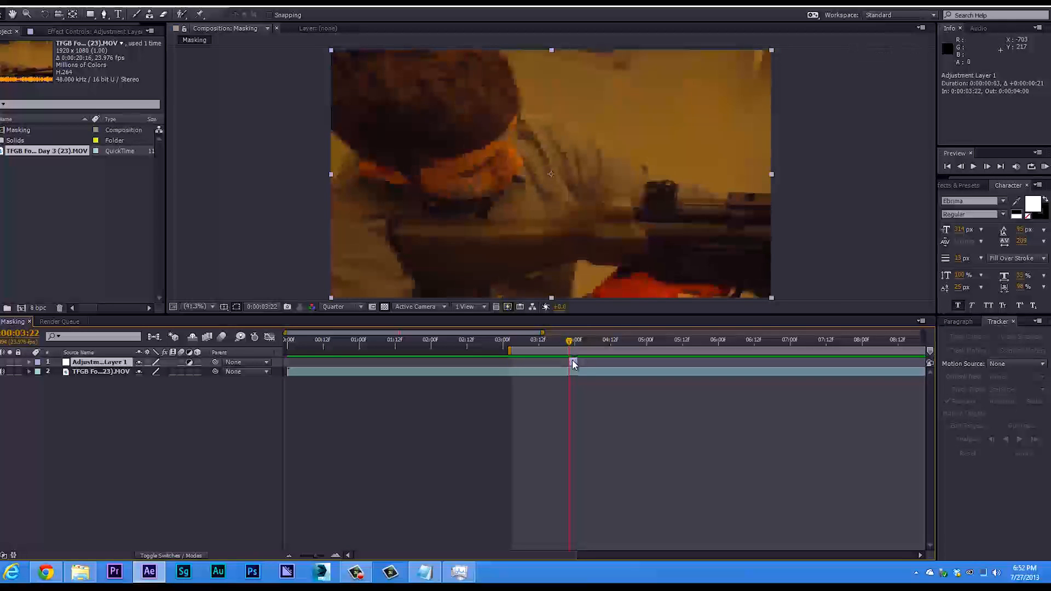
pyautogui.click(571, 342)
pyautogui.moveTo(573, 347)
pyautogui.mouseDown()
pyautogui.moveTo(576, 363)
pyautogui.moveTo(569, 349)
pyautogui.mouseUp()
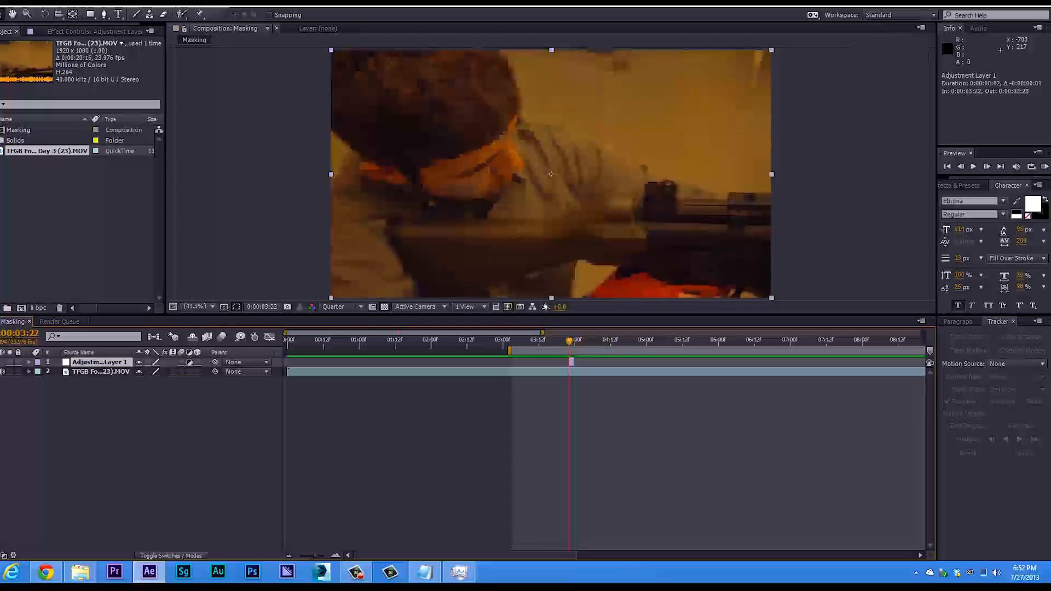
pyautogui.click(89, 371)
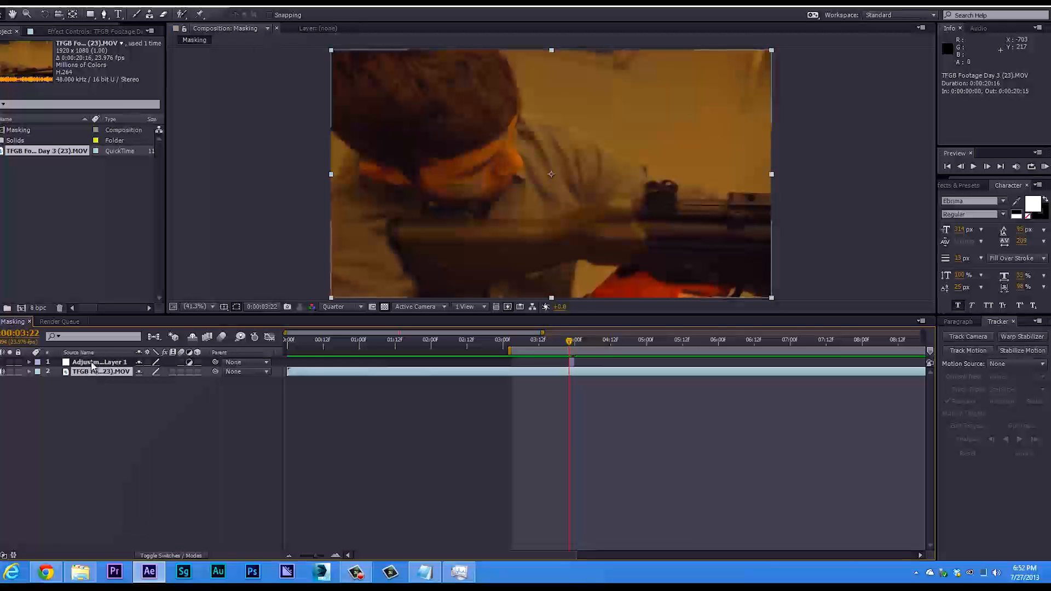
pyautogui.click(90, 362)
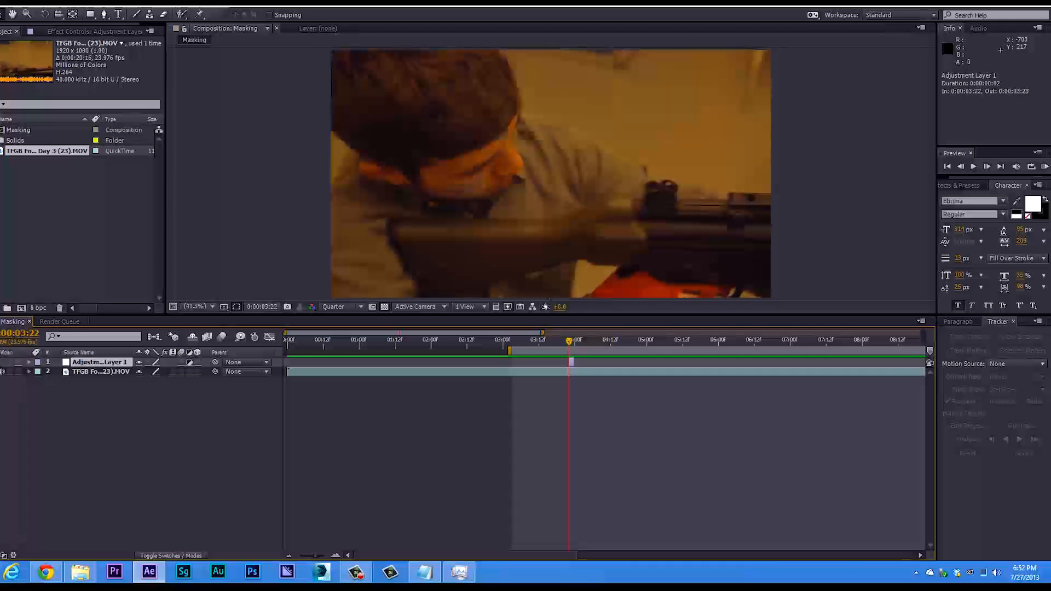
pyautogui.click(0, 362)
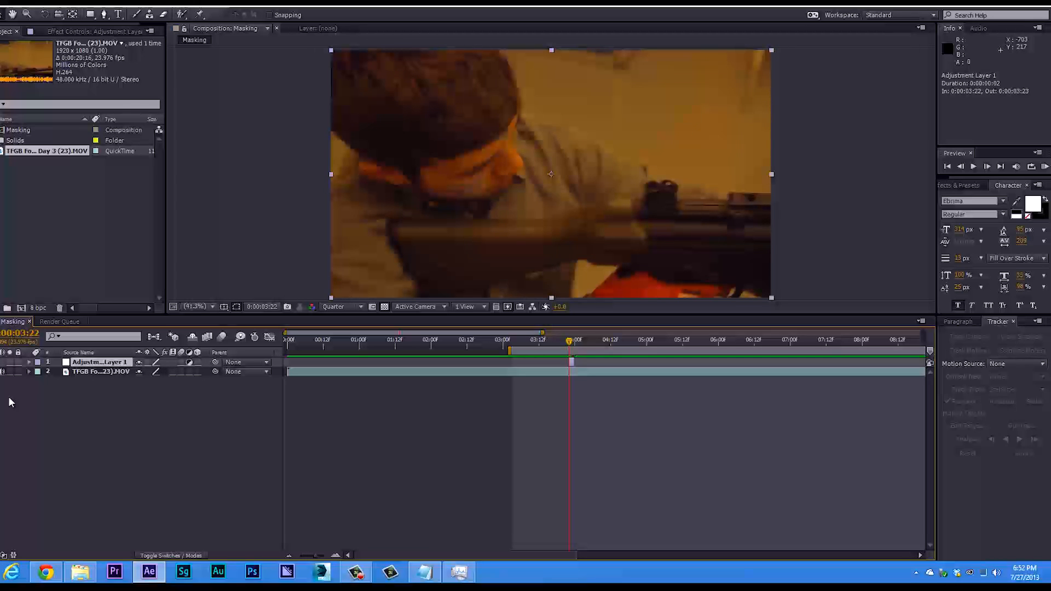
# Search the effects for "exposu" and apply the Color Correction Exposure effect to the adjustment layer.
pyautogui.moveTo(961, 177); pyautogui.dragTo(894, 202)
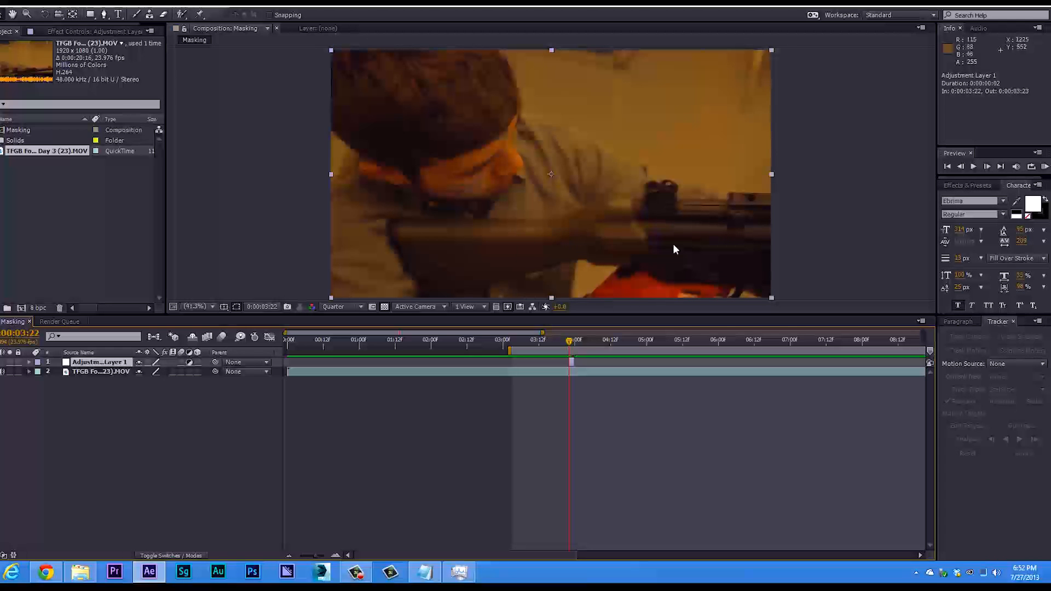
pyautogui.click(965, 186)
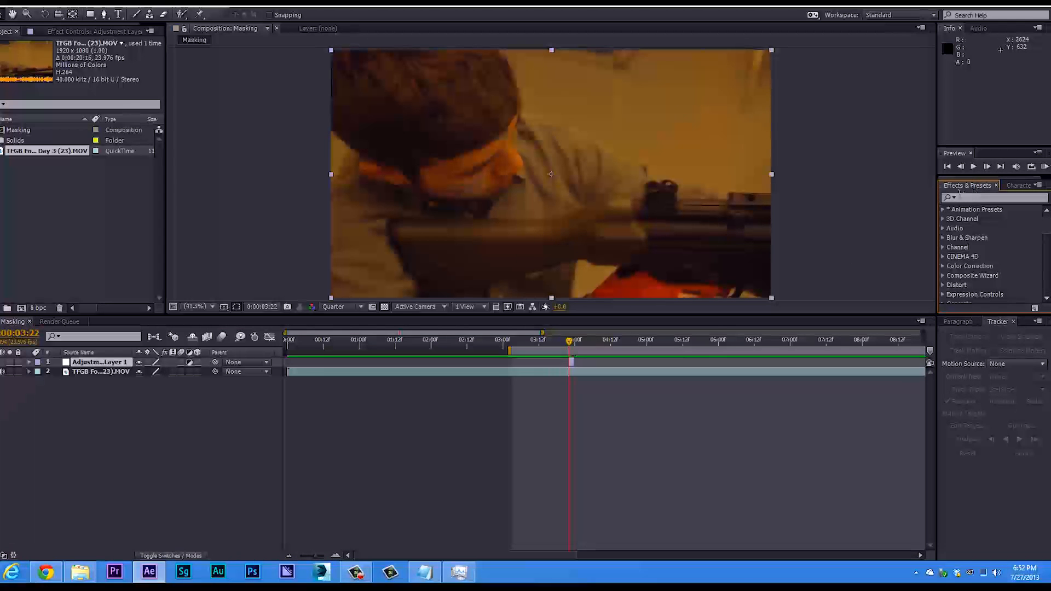
pyautogui.click(975, 197)
pyautogui.write('ex')
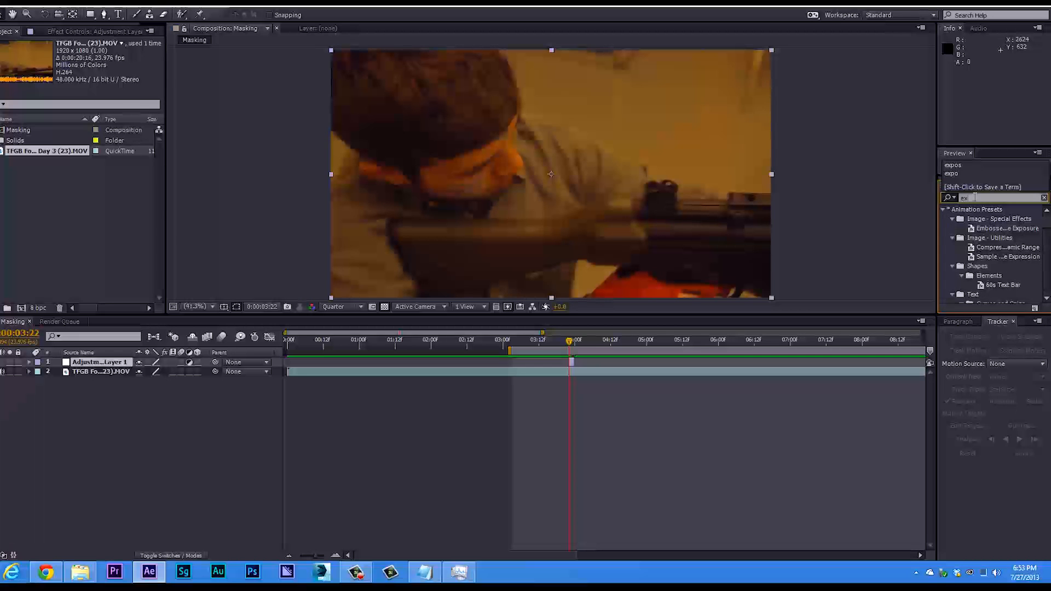
pyautogui.write('posu')
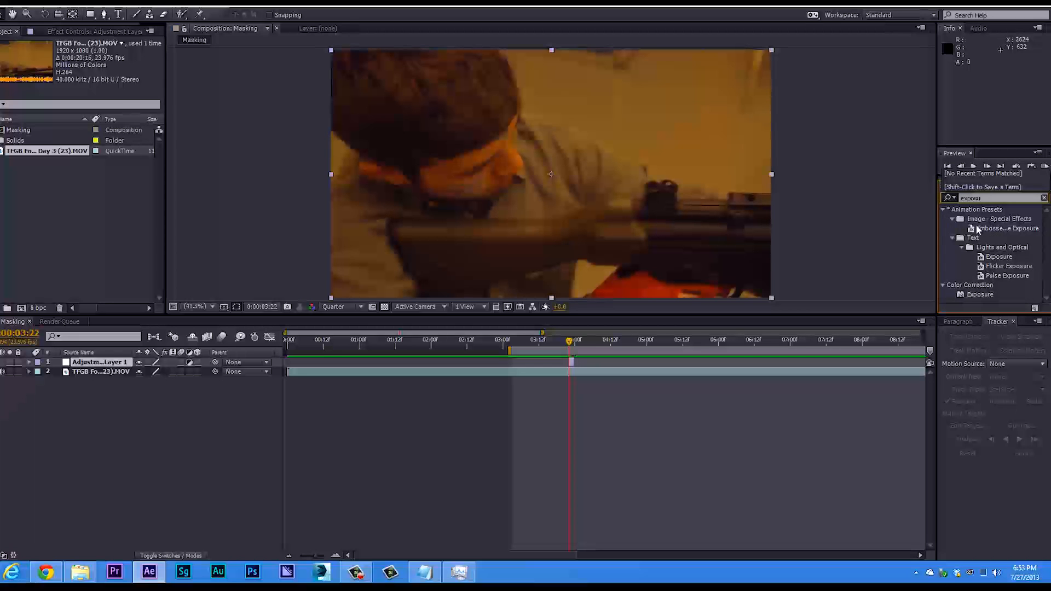
pyautogui.moveTo(974, 293); pyautogui.dragTo(85, 363)
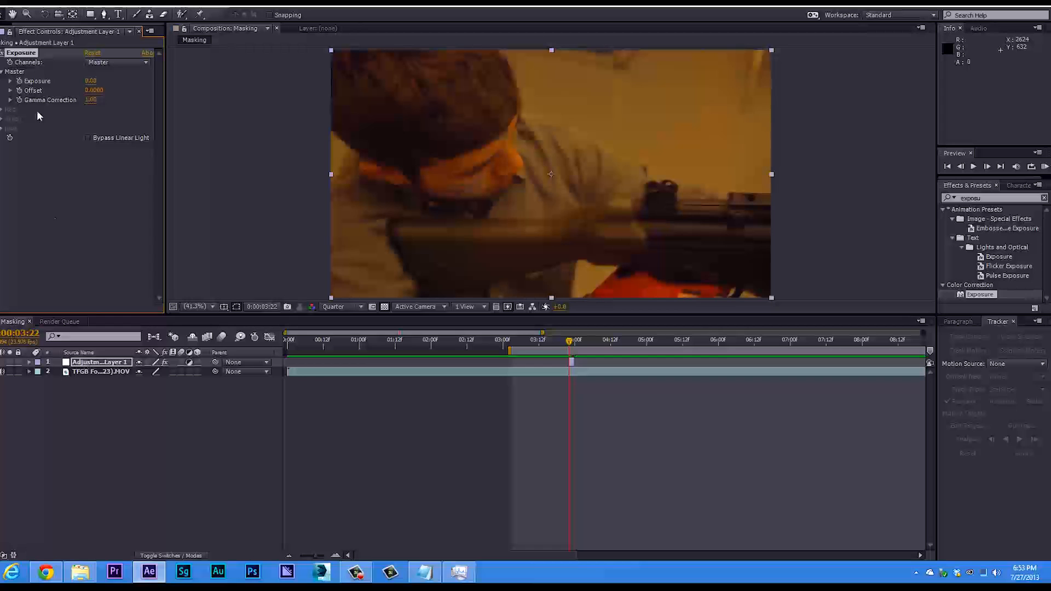
# Rename the adjustment layer as Flash.
pyautogui.moveTo(18, 26); pyautogui.dragTo(2, 26)
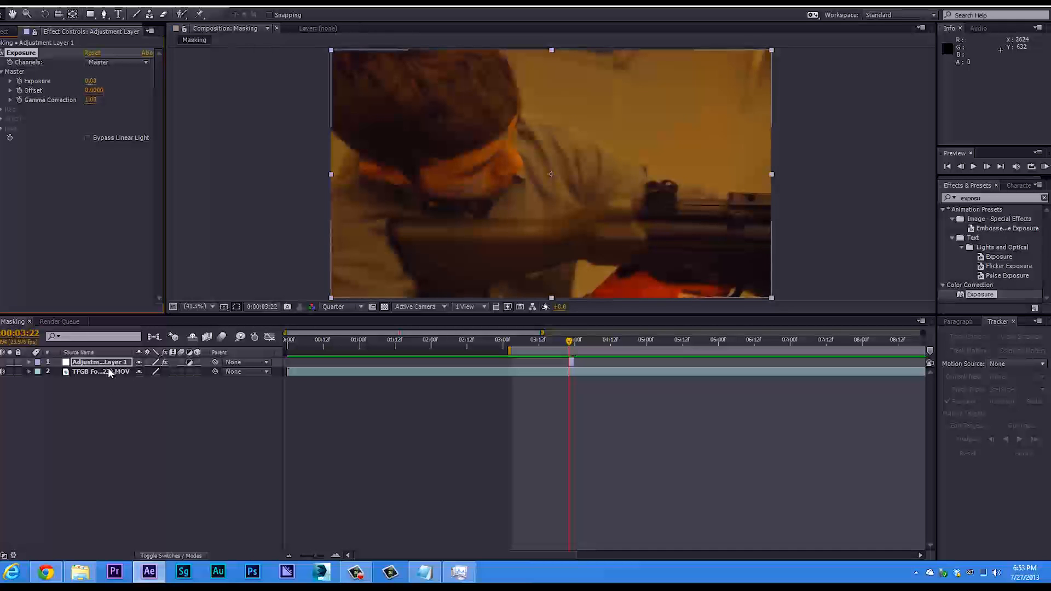
pyautogui.click(107, 364)
pyautogui.press('Return')
pyautogui.write('Ilash')
pyautogui.press('Return')
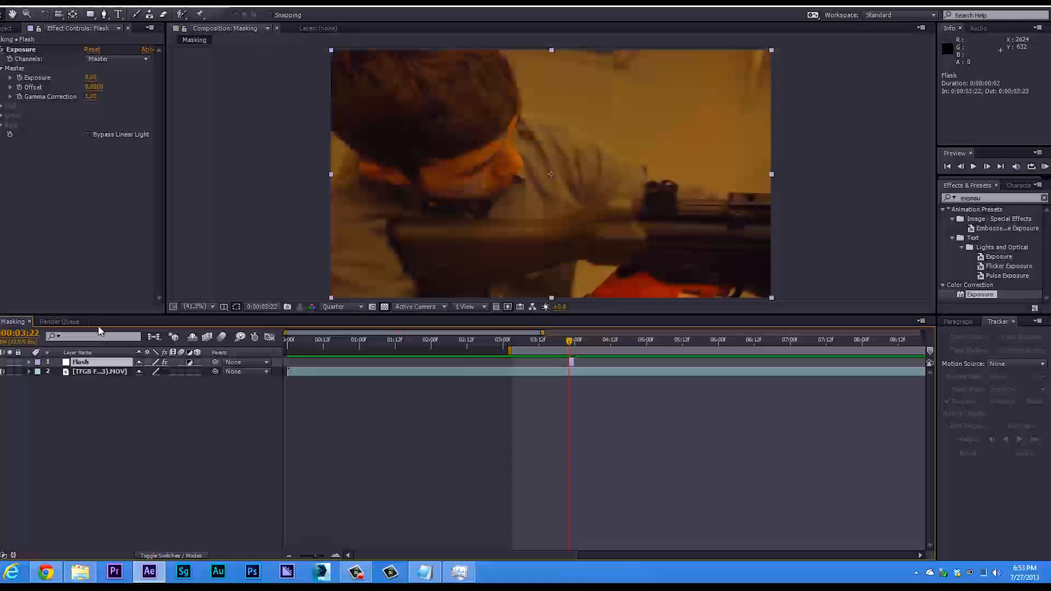
# Set the Flash layer's master Exposure to 1.00.
pyautogui.click(31, 49)
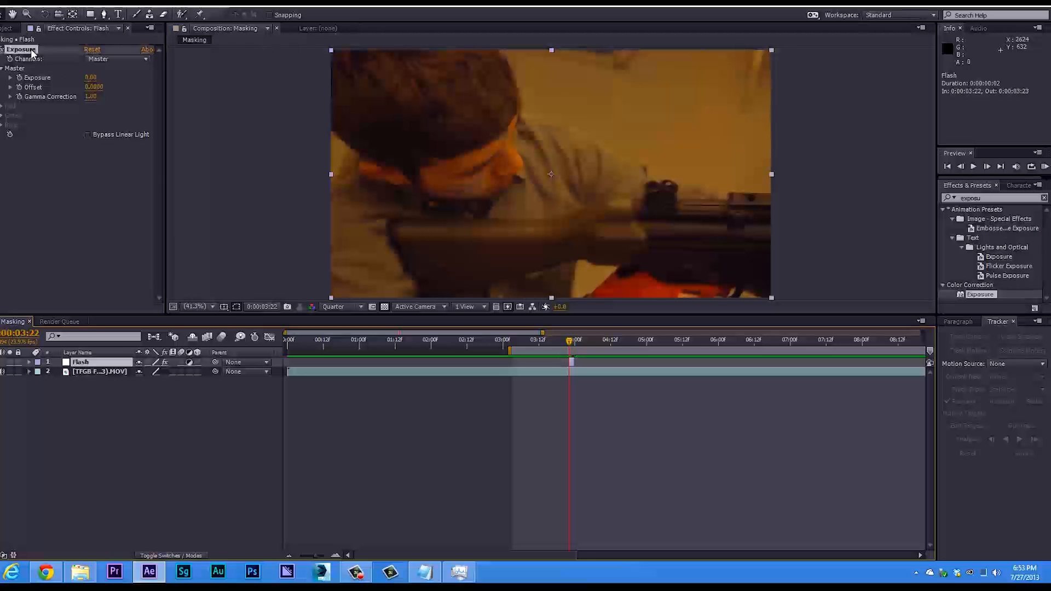
pyautogui.moveTo(91, 77); pyautogui.dragTo(237, 78)
pyautogui.click(90, 77)
pyautogui.write('1')
pyautogui.press('Return')
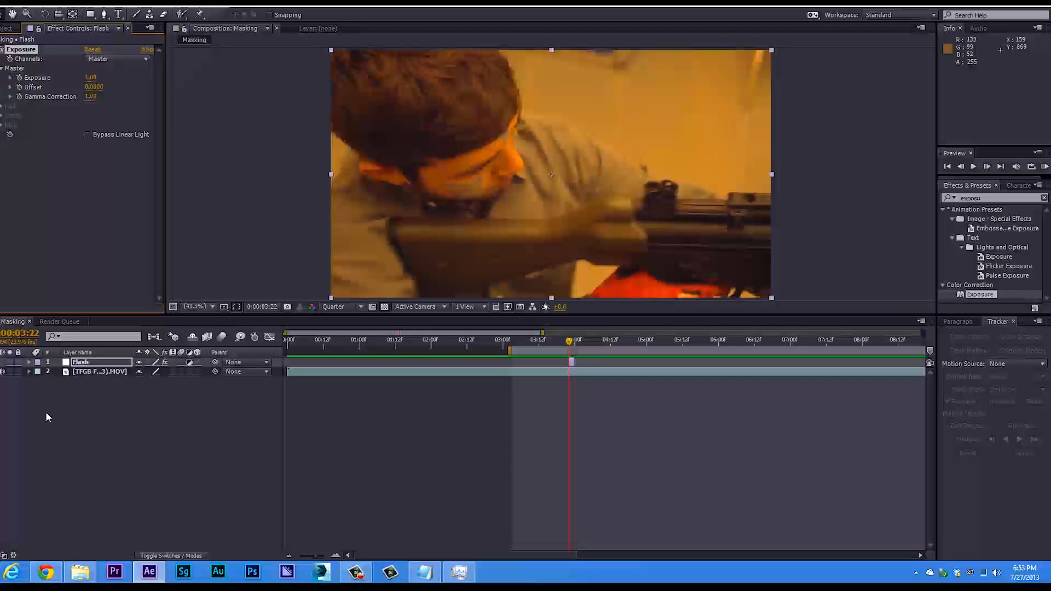
# Toggle the Flash layer's visibility to compare the footage with and without the brighter exposure.
pyautogui.click(0, 362)
pyautogui.click(0, 362)
pyautogui.click(2, 361)
pyautogui.click(2, 361)
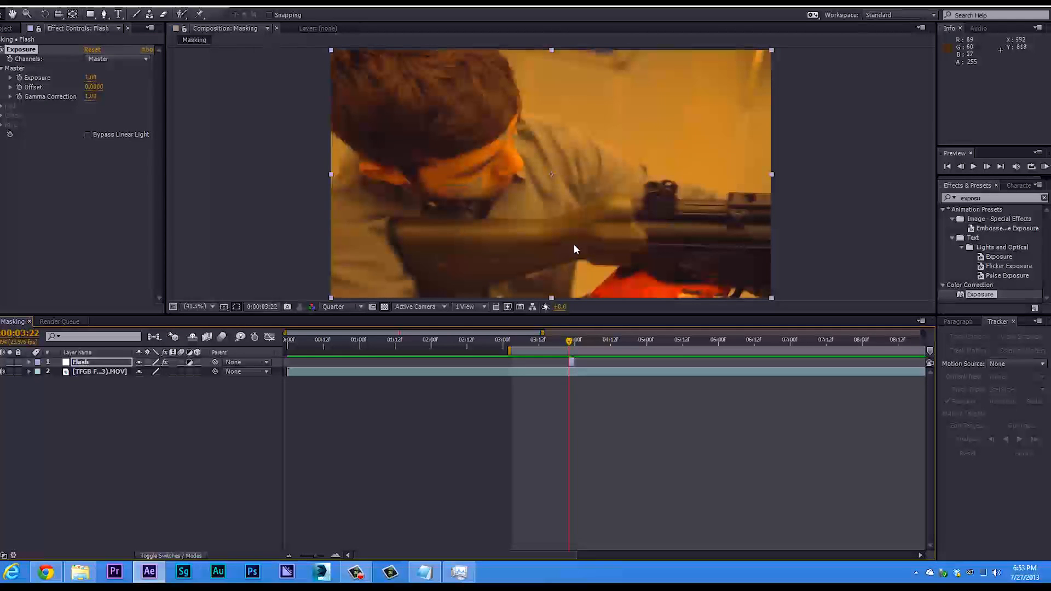
# On the Flash layer, start a Pen tool mask above the gun and trace the upper edge of the arm and shoulder.
pyautogui.click(557, 373)
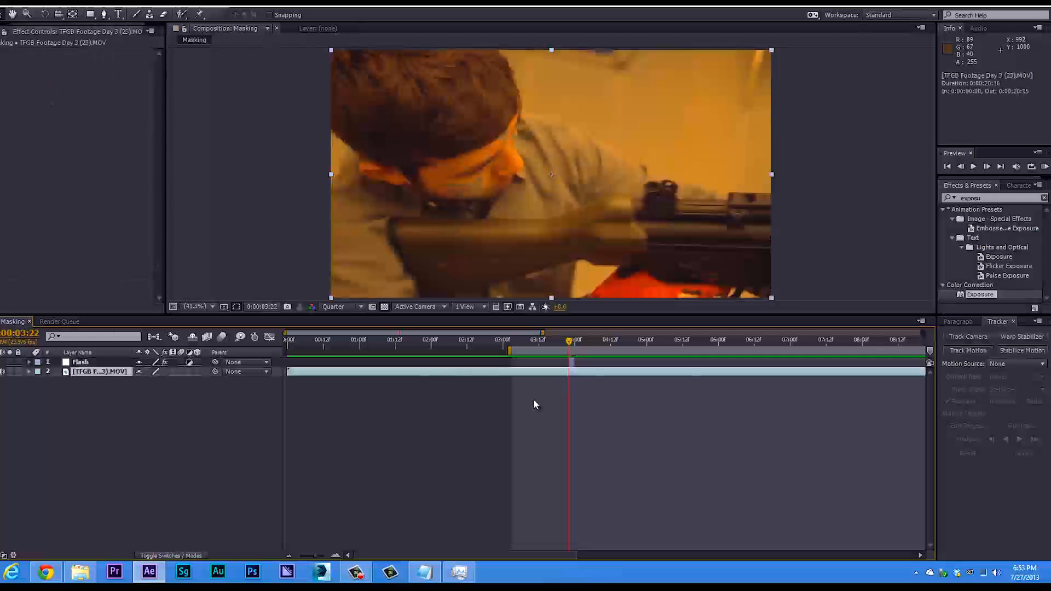
pyautogui.click(571, 362)
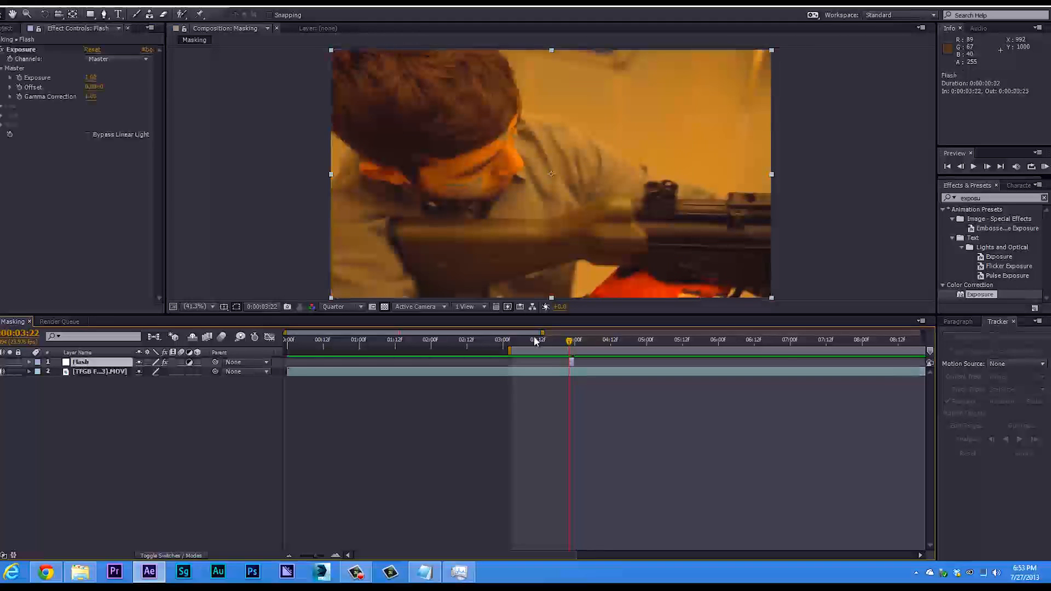
pyautogui.click(113, 372)
pyautogui.click(113, 363)
pyautogui.click(106, 16)
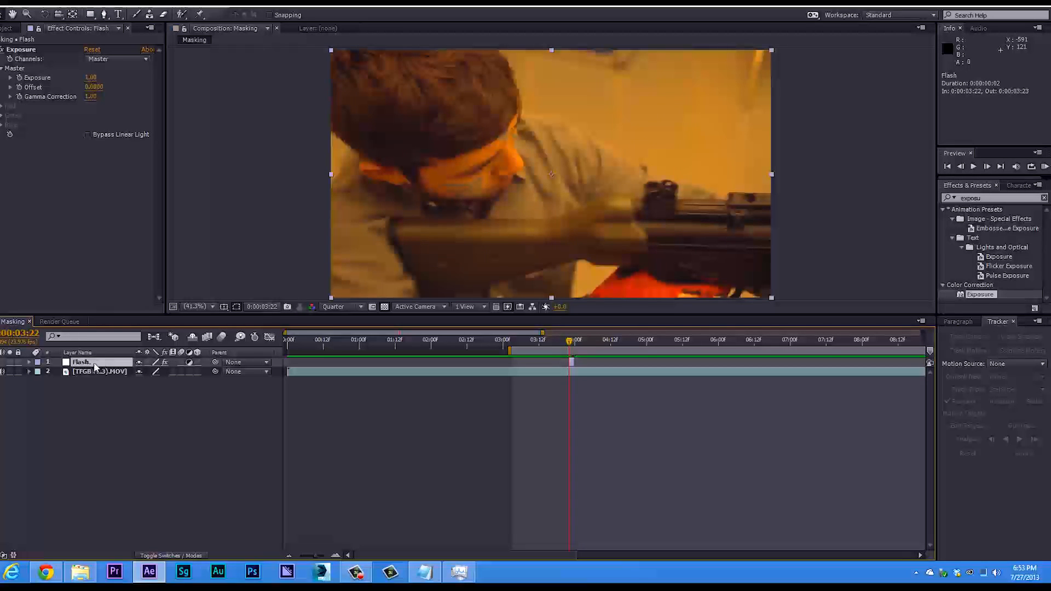
pyautogui.click(104, 15)
pyautogui.click(104, 16)
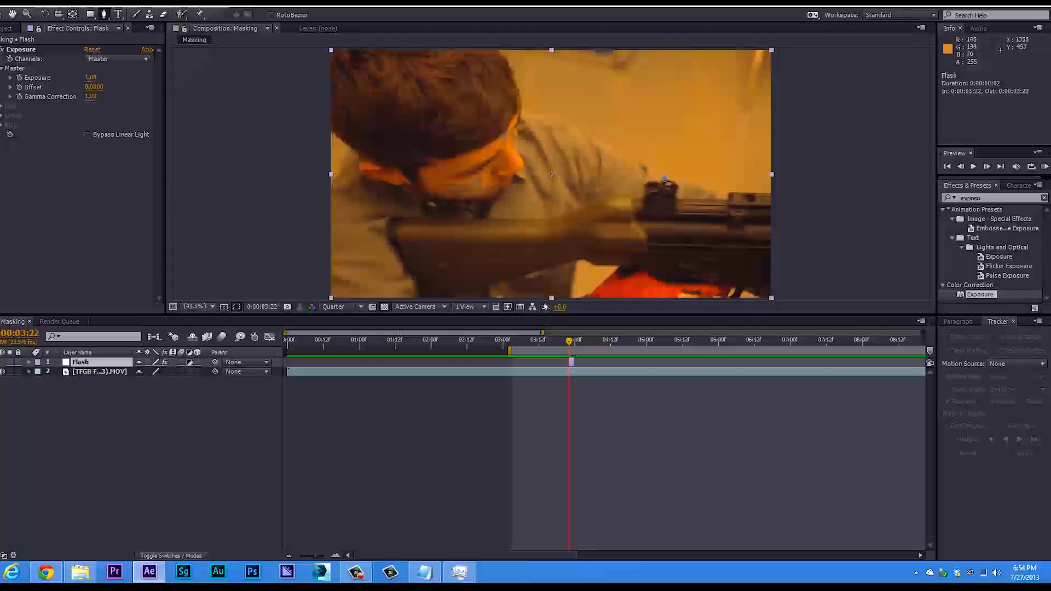
pyautogui.click(718, 194)
pyautogui.click(664, 175)
pyautogui.click(605, 147)
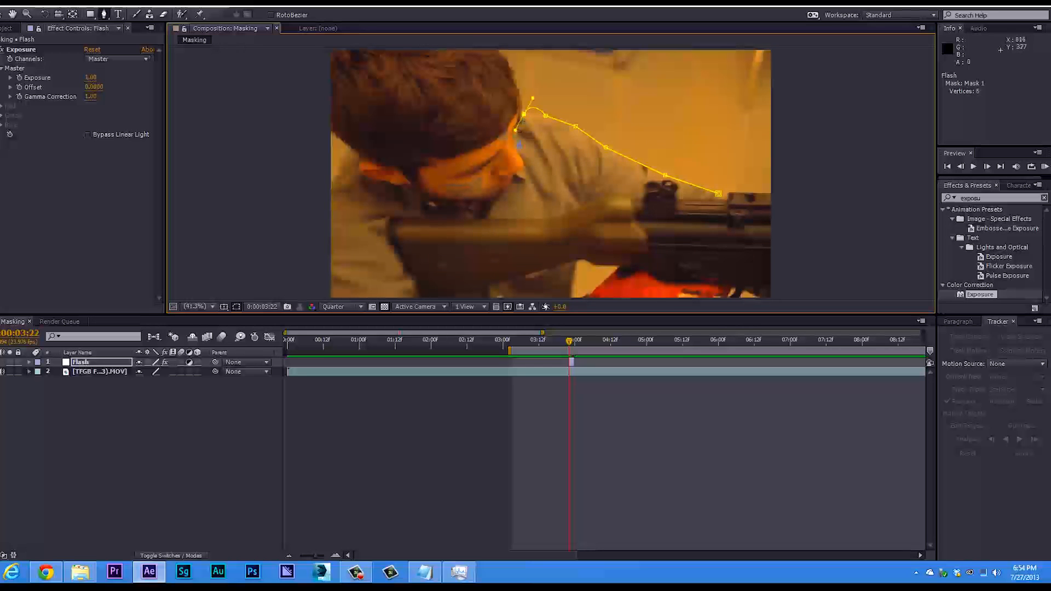
# Undo the last curved vertex, and trace the mask down past the face and along the sleeve toward the gun sight.
pyautogui.hotkey('ctrl', 'z')
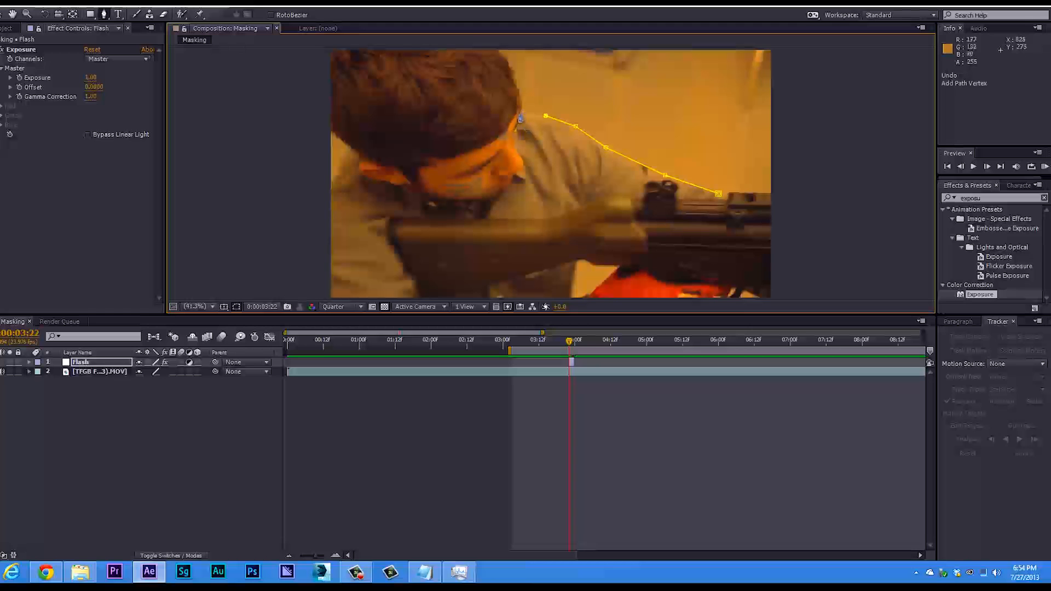
pyautogui.click(518, 119)
pyautogui.click(515, 146)
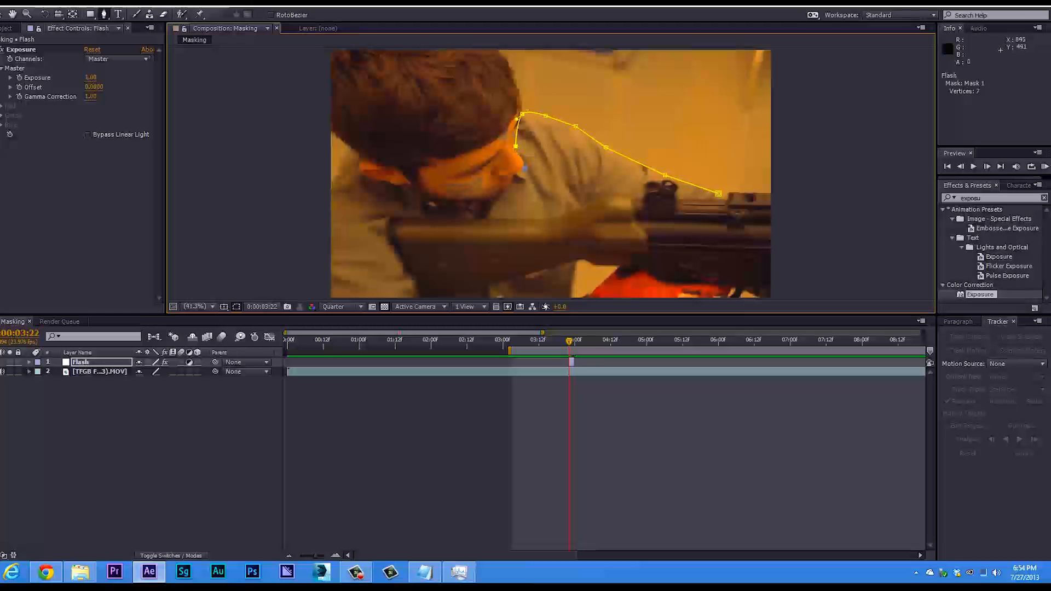
pyautogui.moveTo(524, 164)
pyautogui.mouseDown()
pyautogui.moveTo(604, 209)
pyautogui.moveTo(523, 179)
pyautogui.mouseUp()
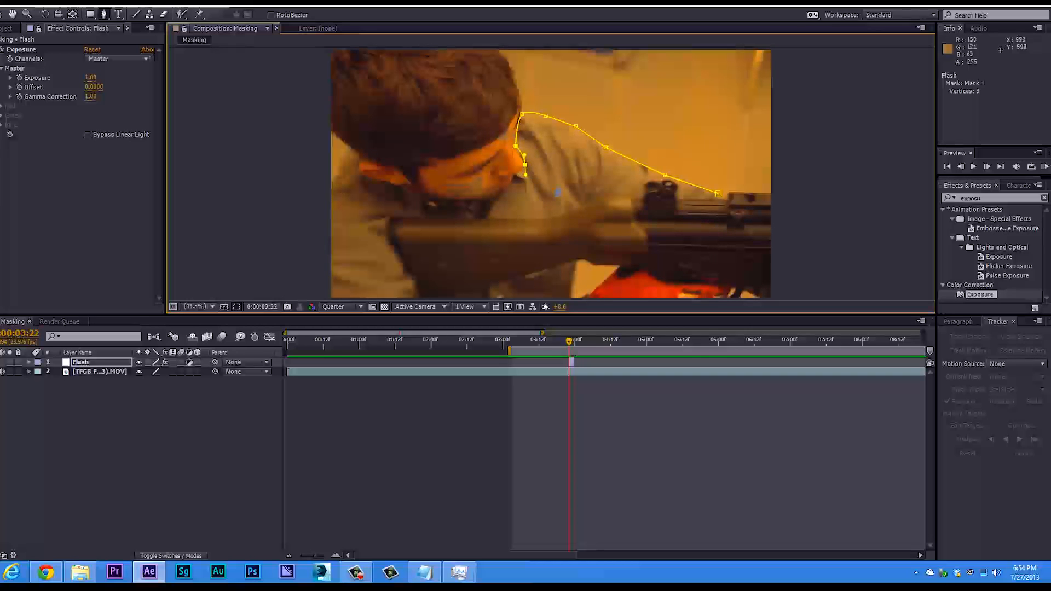
pyautogui.click(555, 202)
pyautogui.moveTo(579, 199); pyautogui.dragTo(591, 199)
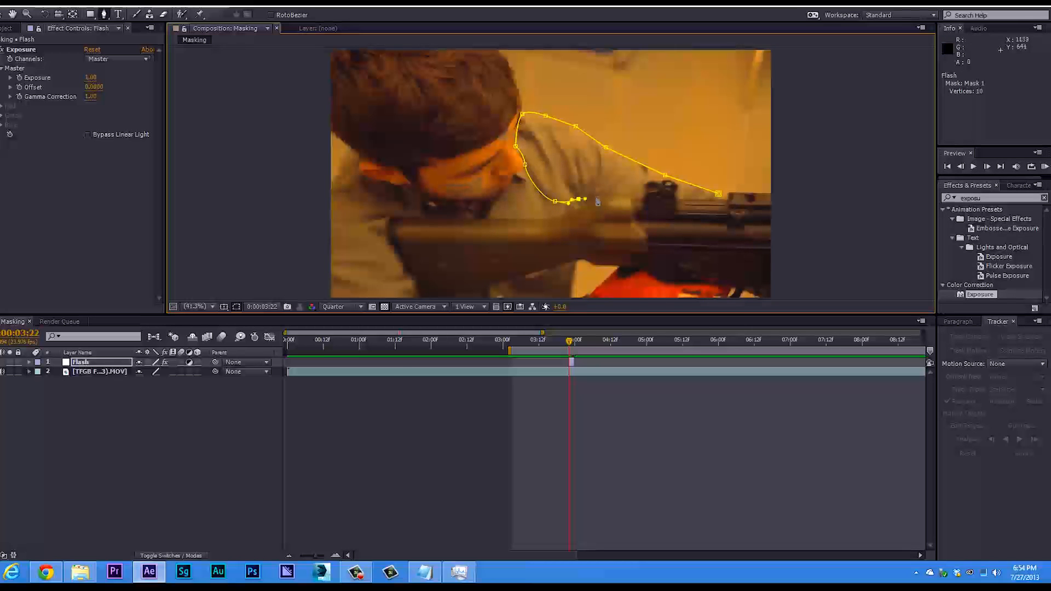
pyautogui.click(660, 182)
pyautogui.click(675, 192)
pyautogui.hotkey('ctrl', 'z')
pyautogui.click(660, 183)
pyautogui.hotkey('ctrl', 'z')
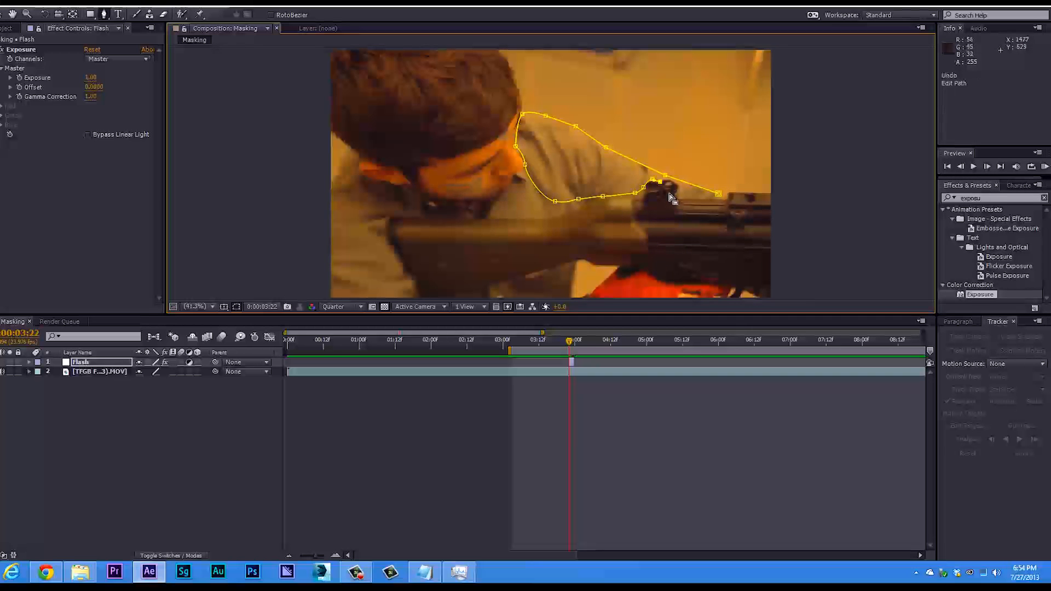
pyautogui.hotkey('ctrl', 'z')
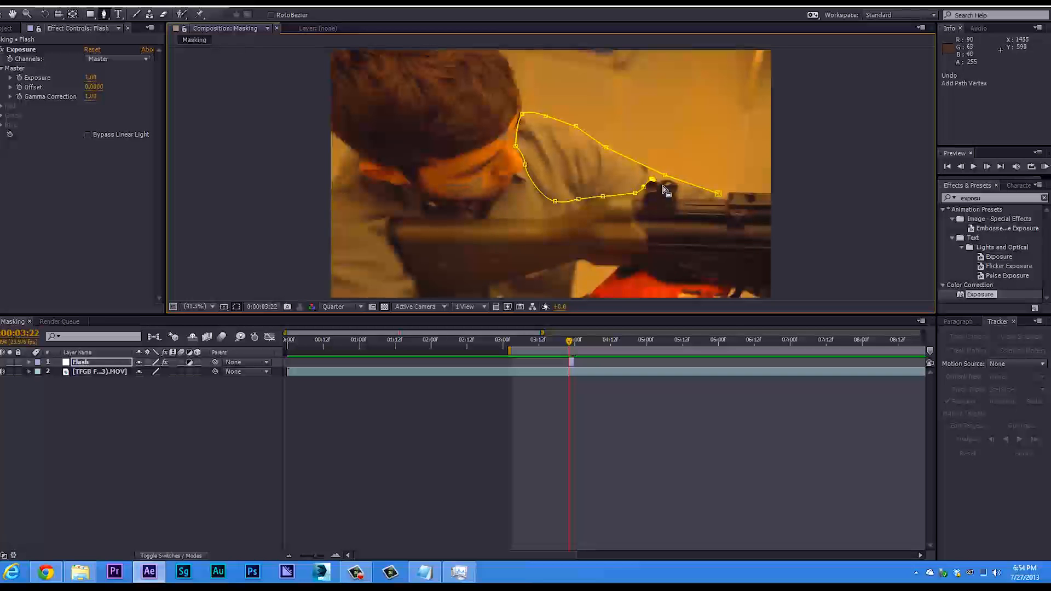
# Trace the arm mask around the gun sight and along the top of the gun, and close the path.
pyautogui.click(661, 185)
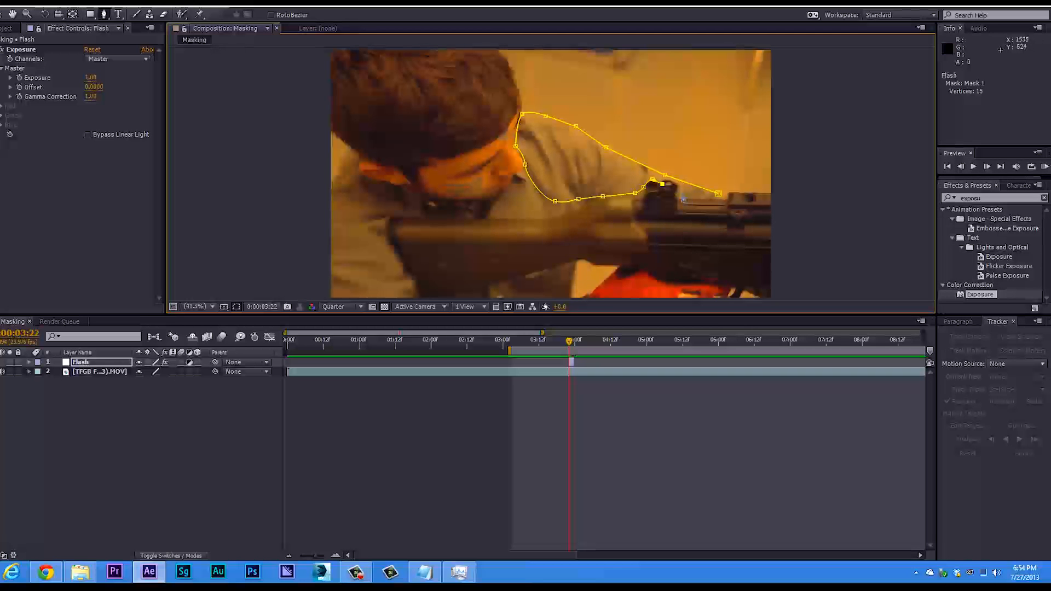
pyautogui.scroll(2, 681, 196)
pyautogui.moveTo(331, 162); pyautogui.dragTo(668, 222)
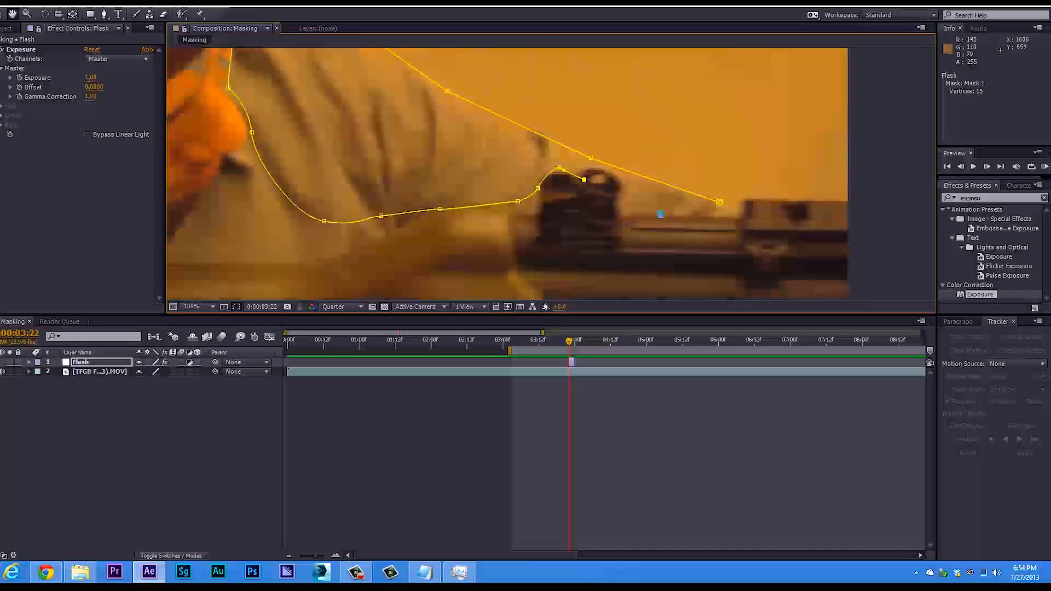
pyautogui.click(627, 182)
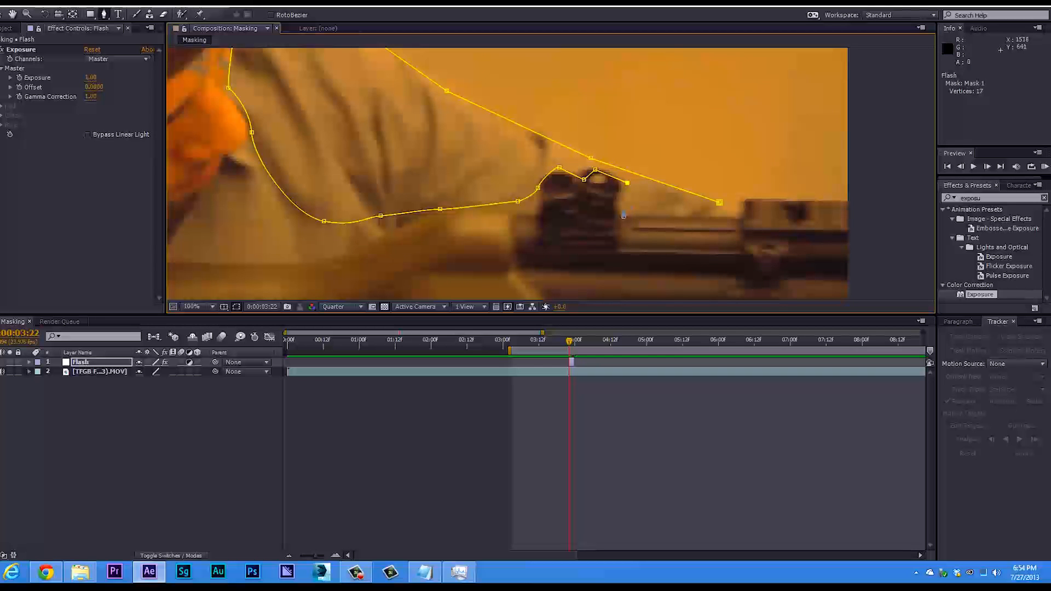
pyautogui.click(723, 217)
pyautogui.scroll(-6, 709, 213)
pyautogui.scroll(2, 627, 234)
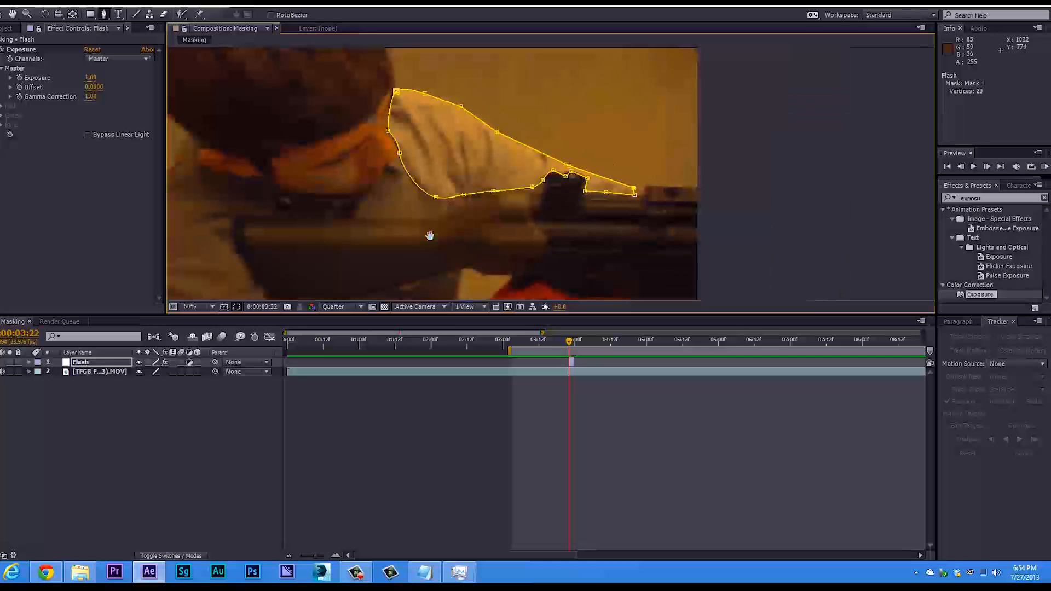
# Fit the whole frame in the composition viewer and make the viewer area taller.
pyautogui.moveTo(319, 232); pyautogui.dragTo(349, 241)
pyautogui.press('g')
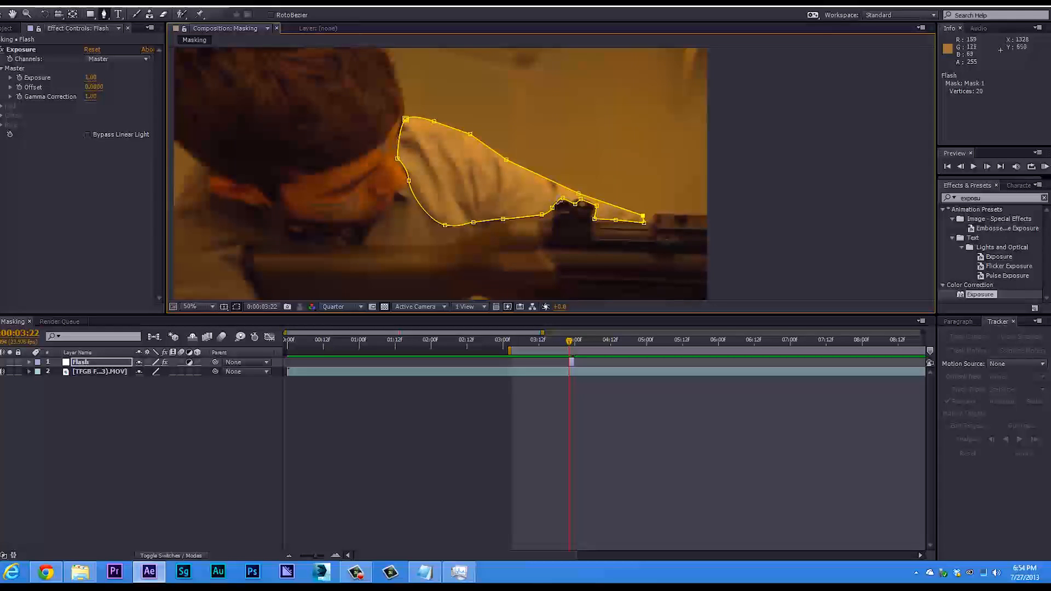
pyautogui.scroll(-4, 335, 187)
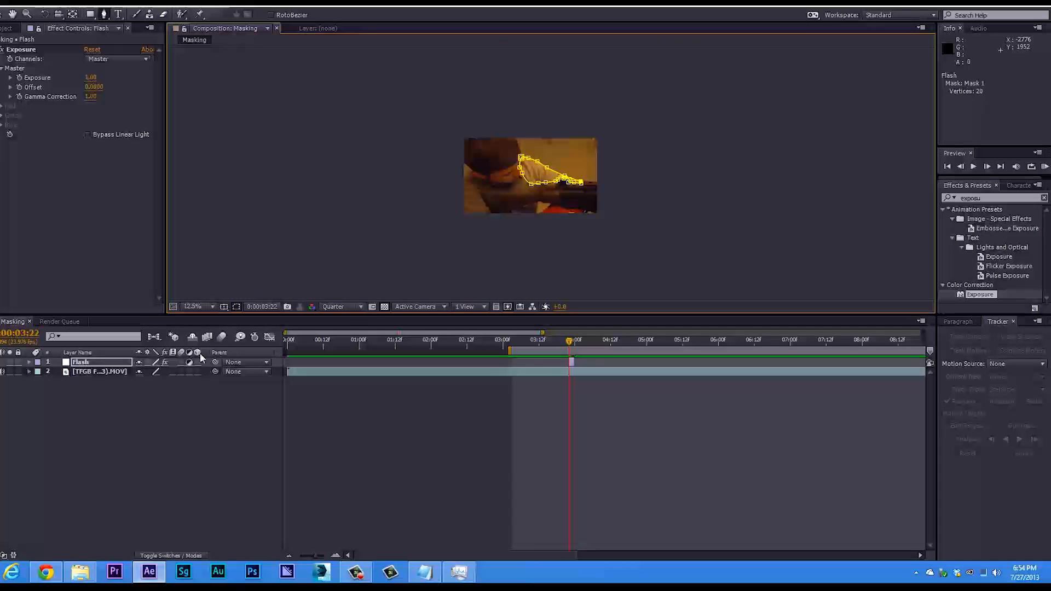
pyautogui.click(215, 308)
pyautogui.click(215, 323)
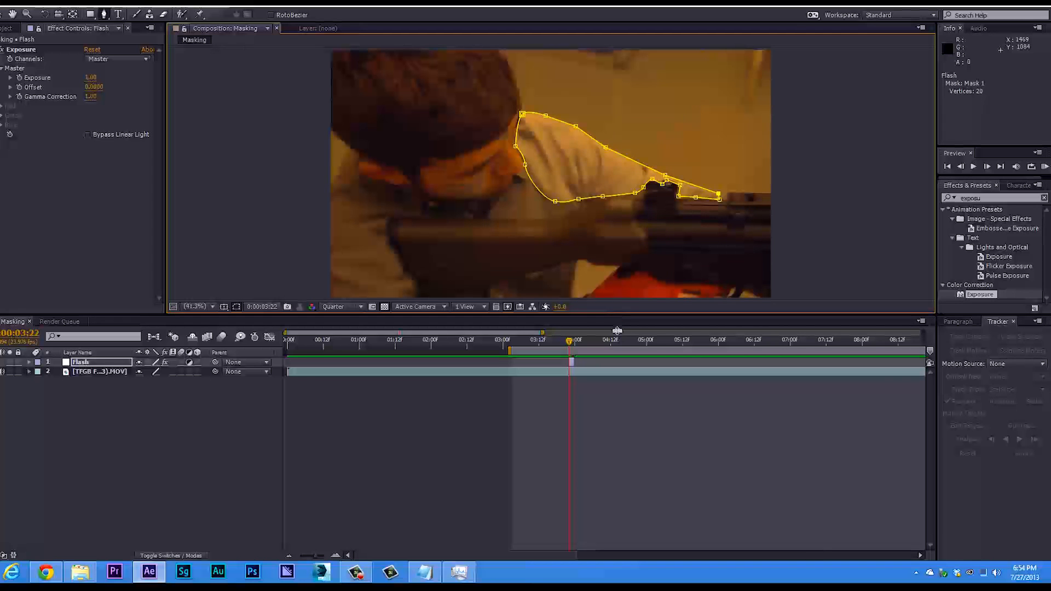
pyautogui.moveTo(614, 314); pyautogui.dragTo(614, 392)
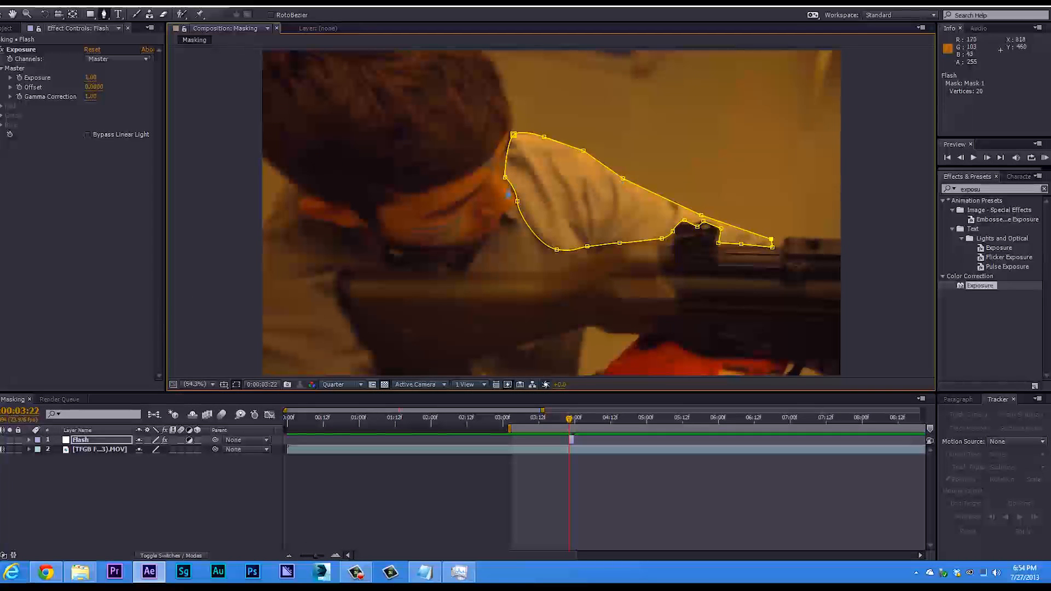
# Draw a second closed mask on the Flash layer around the lit face, following the hairline, cheek, chin and nose.
pyautogui.click(504, 122)
pyautogui.moveTo(485, 149); pyautogui.dragTo(377, 195)
pyautogui.click(368, 223)
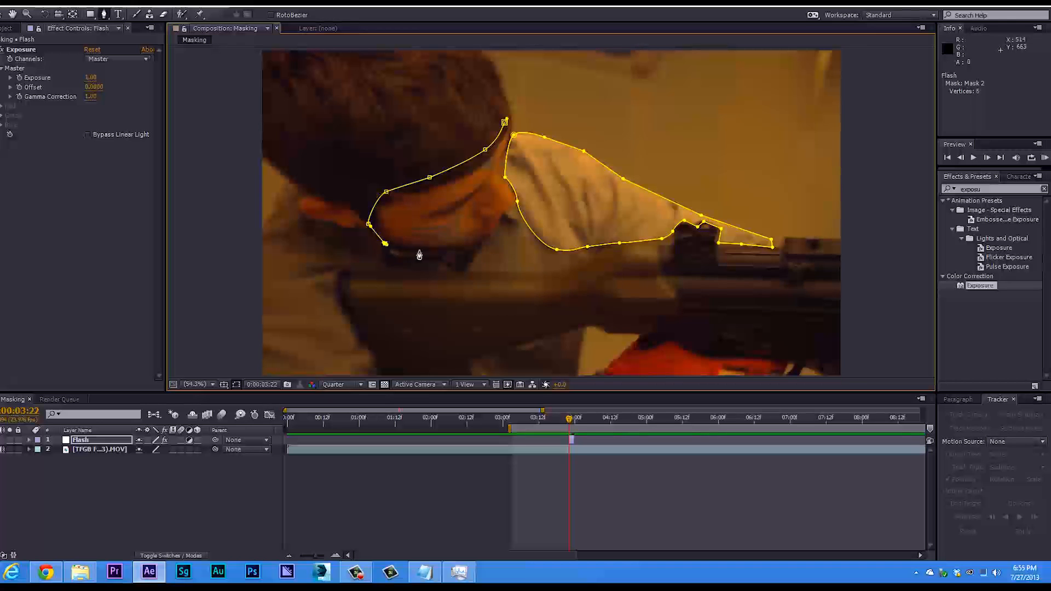
pyautogui.click(466, 246)
pyautogui.moveTo(495, 232); pyautogui.dragTo(501, 204)
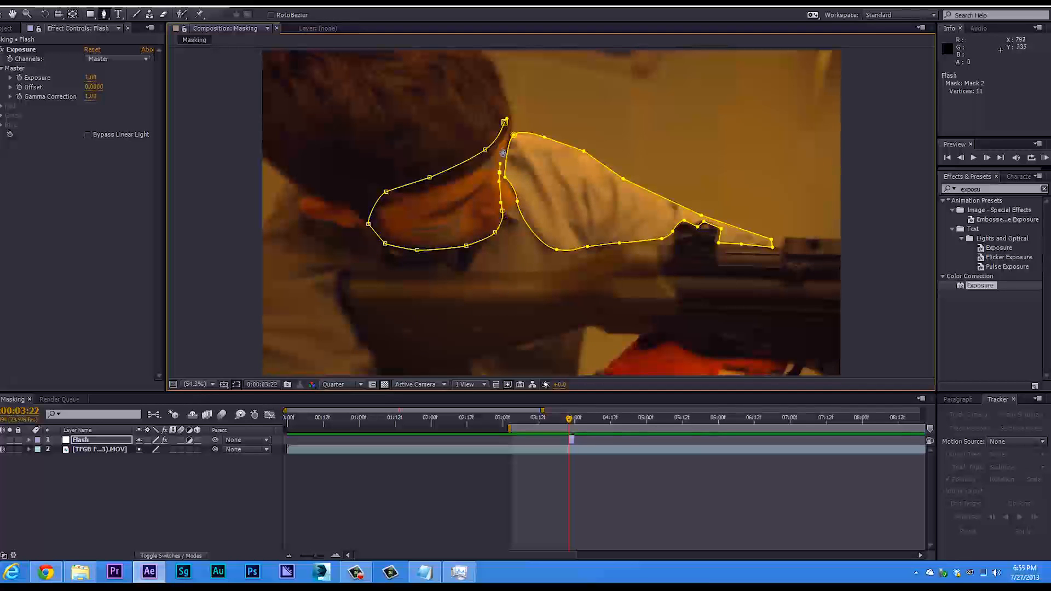
pyautogui.hotkey('ctrl', 'z')
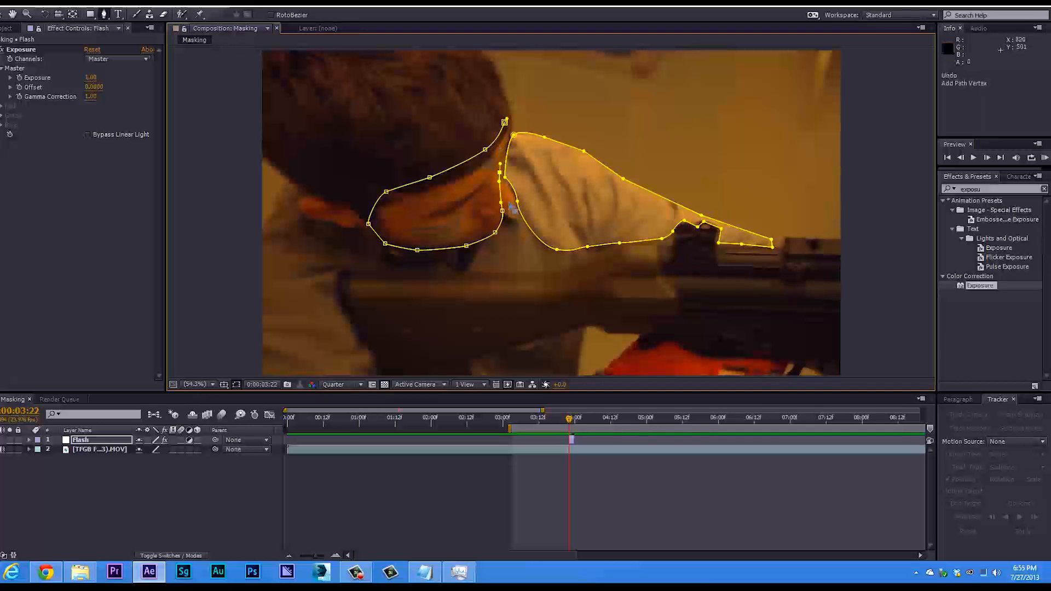
pyautogui.moveTo(503, 225); pyautogui.dragTo(516, 203)
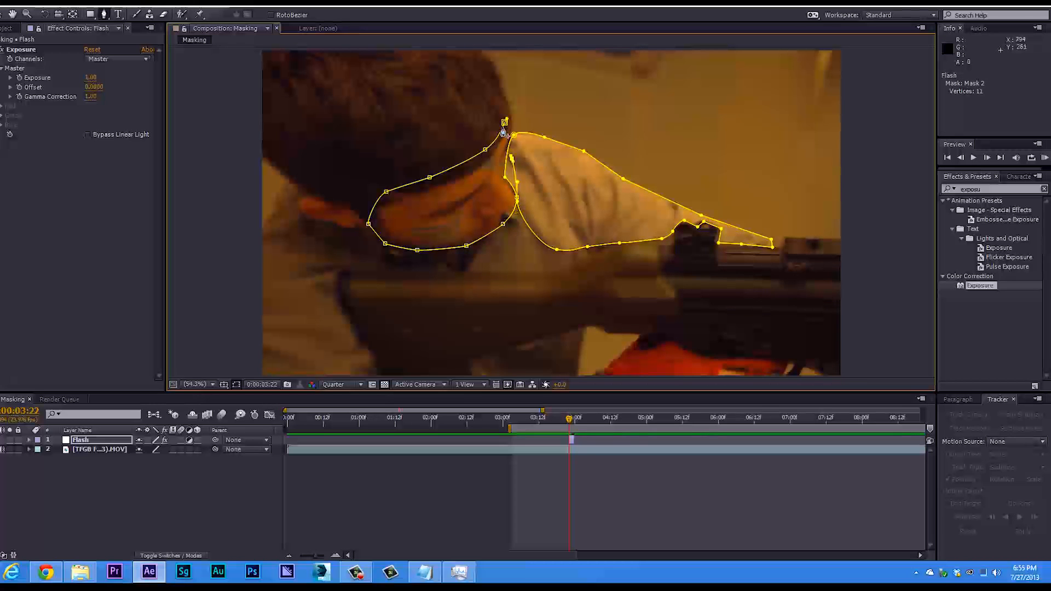
pyautogui.click(504, 123)
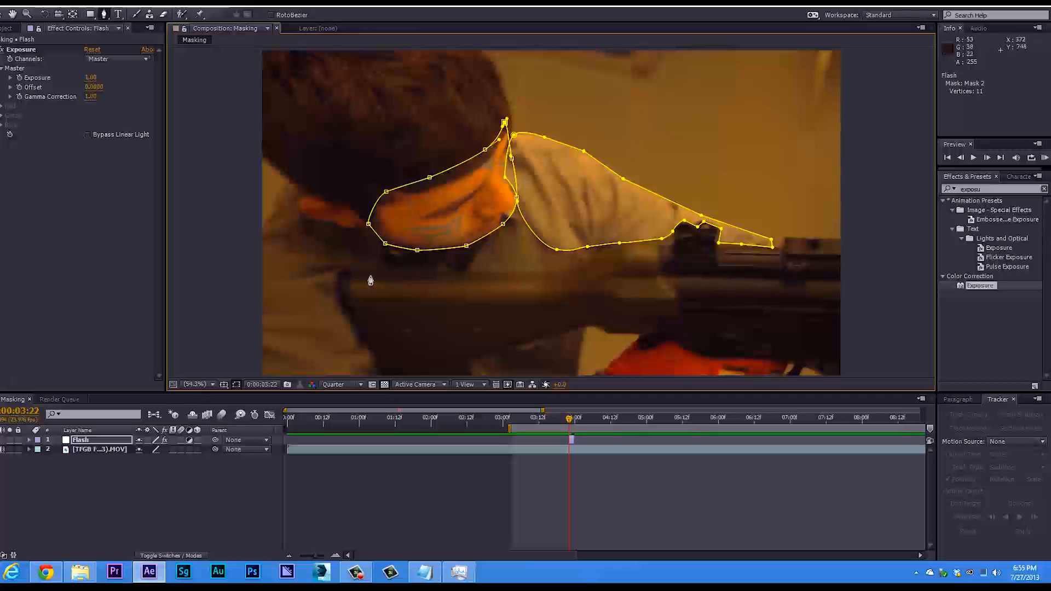
# Draw a small third closed mask on the Flash layer around the lit patch of the near sleeve below the gun stock.
pyautogui.moveTo(321, 319)
pyautogui.mouseDown()
pyautogui.moveTo(298, 326)
pyautogui.moveTo(284, 356)
pyautogui.moveTo(321, 366)
pyautogui.mouseUp()
pyautogui.moveTo(352, 372); pyautogui.dragTo(362, 345)
pyautogui.click(322, 319)
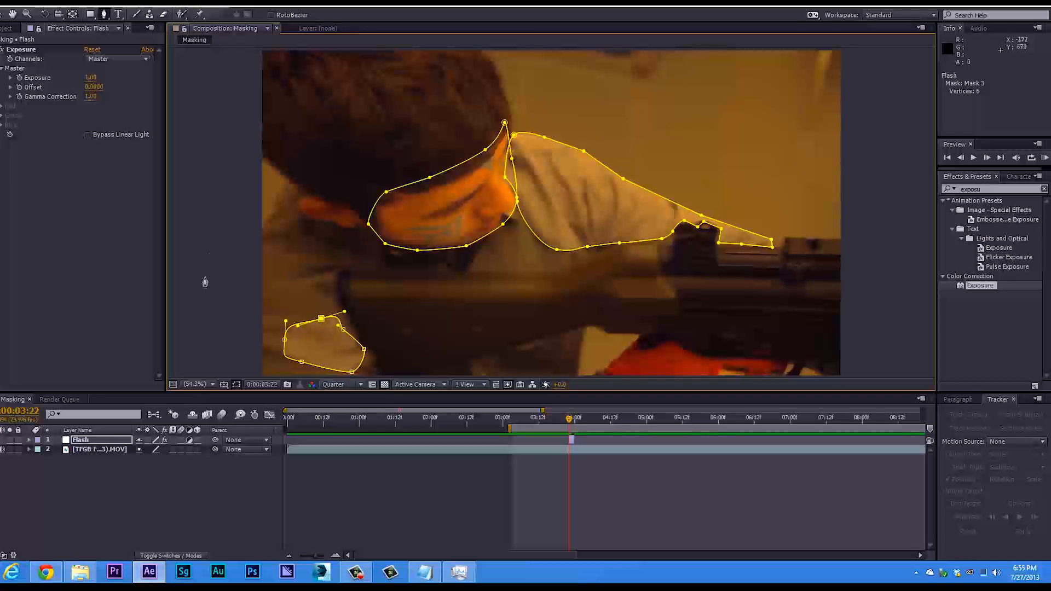
# Deselect the Flash layer and examine the edges of the masked areas on the face and arm at different magnifications.
pyautogui.press('v')
pyautogui.click(226, 232)
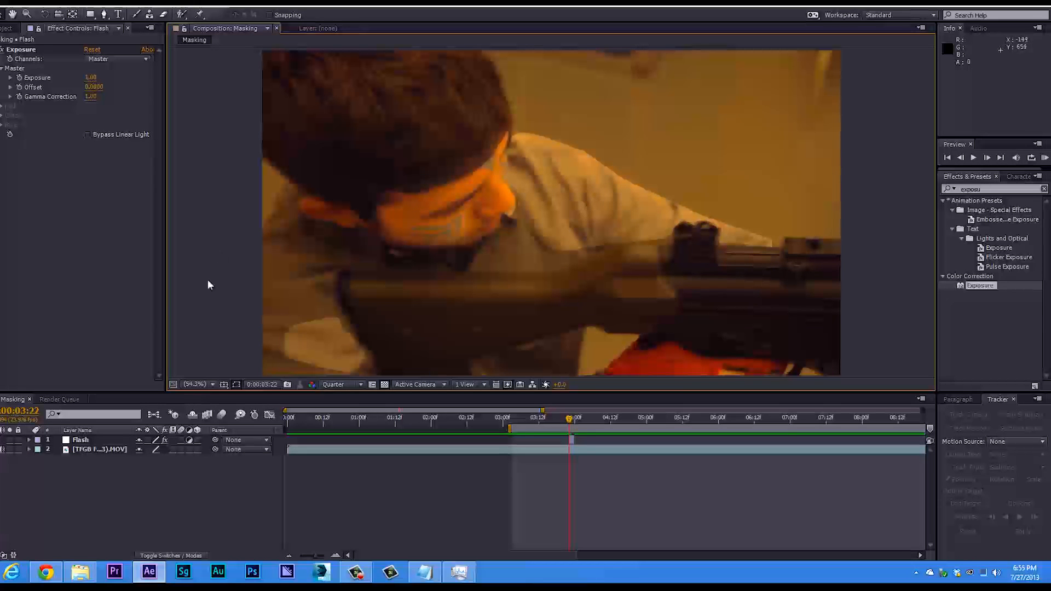
pyautogui.scroll(2, 546, 248)
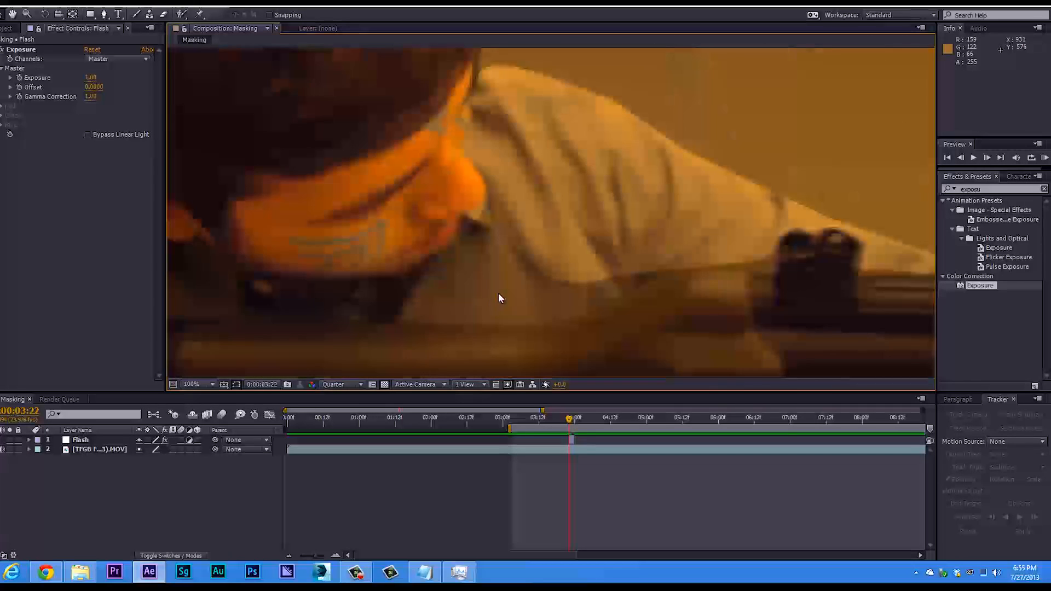
pyautogui.scroll(-2, 520, 272)
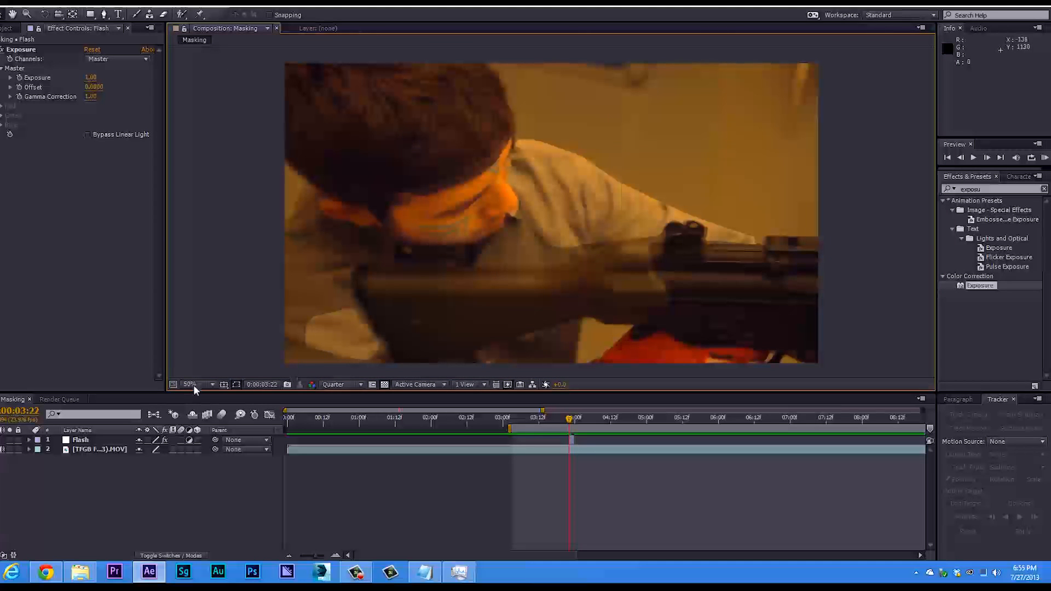
pyautogui.scroll(-1, 467, 259)
pyautogui.scroll(1, 466, 258)
pyautogui.scroll(1, 466, 259)
pyautogui.scroll(-1, 466, 259)
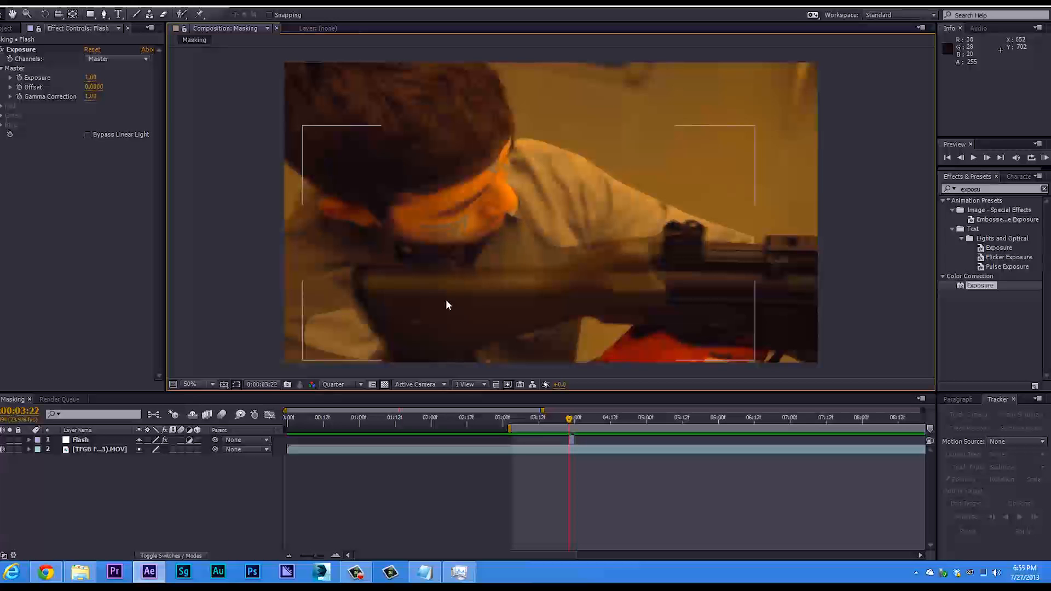
# Select all three masks of the Flash layer, reveal their Mask Feather and raise it to 164 pixels, then deselect them.
pyautogui.click(80, 440)
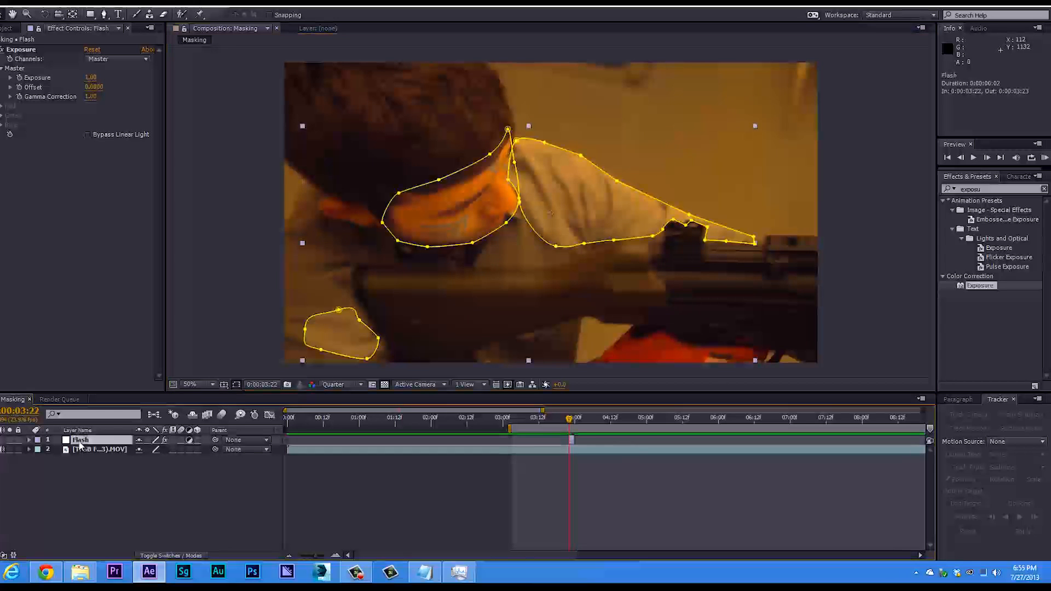
pyautogui.click(29, 440)
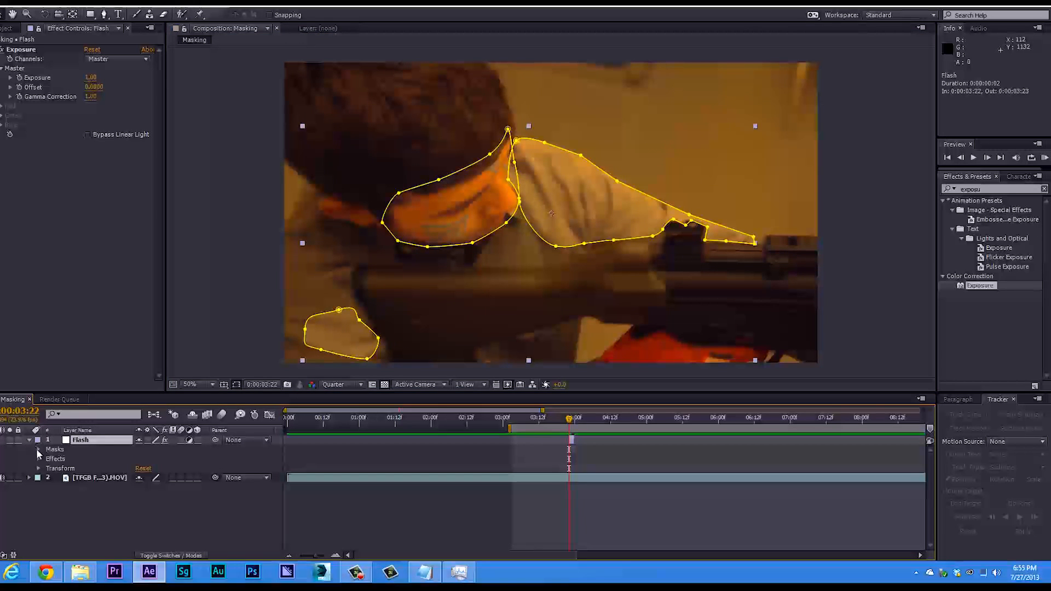
pyautogui.click(39, 449)
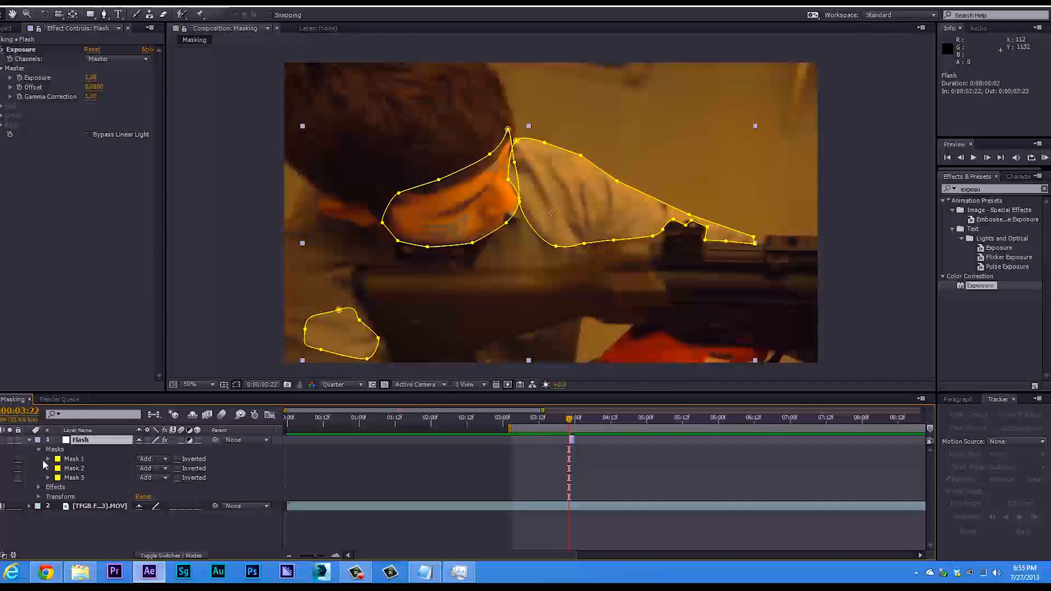
pyautogui.click(73, 459)
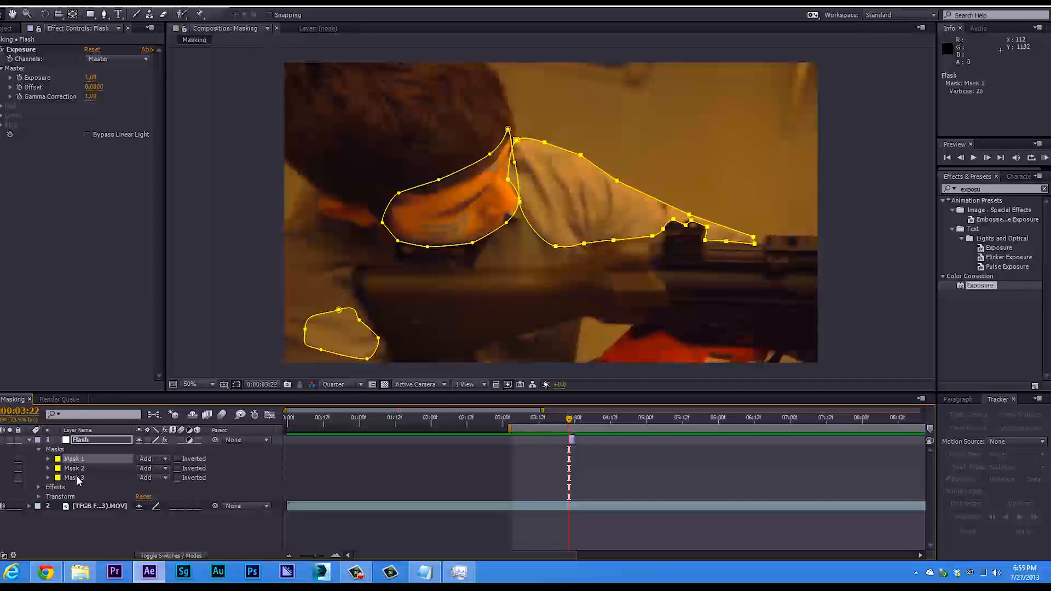
pyautogui.keyDown('shift'); pyautogui.click(76, 476); pyautogui.keyUp('shift')
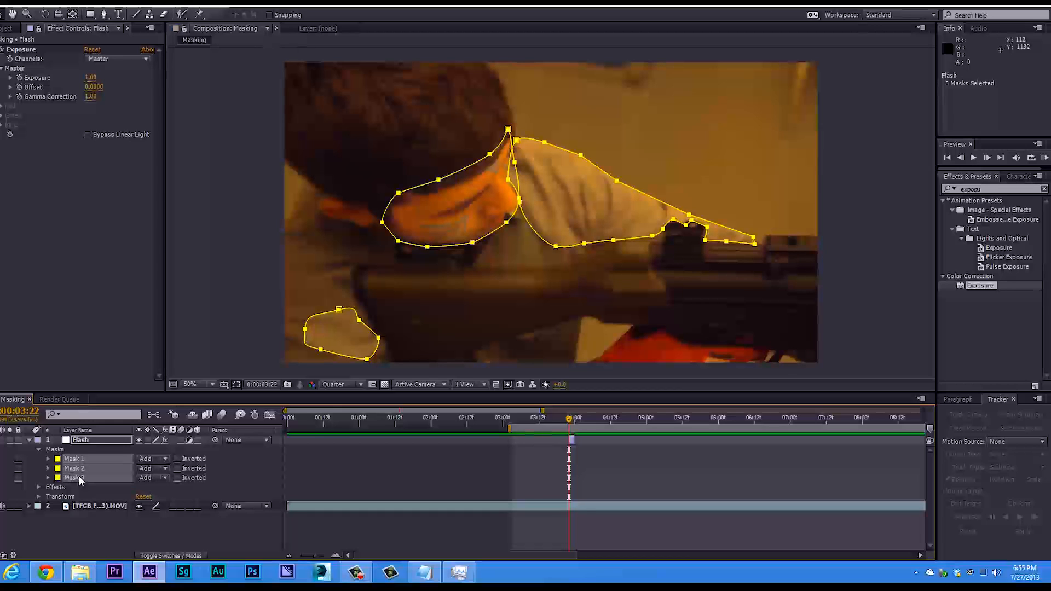
pyautogui.press('f')
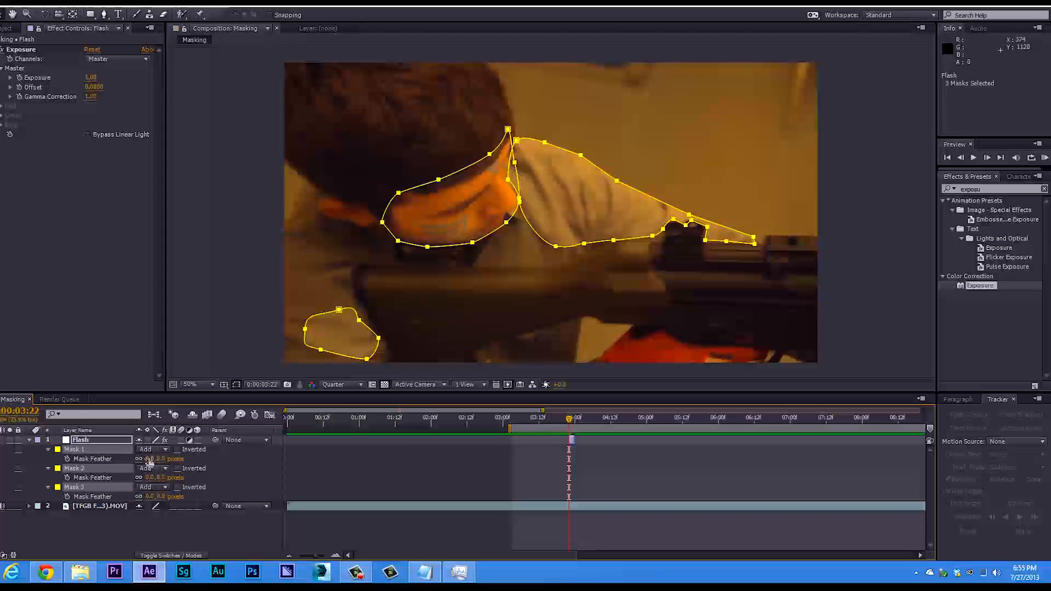
pyautogui.moveTo(154, 459); pyautogui.dragTo(234, 454)
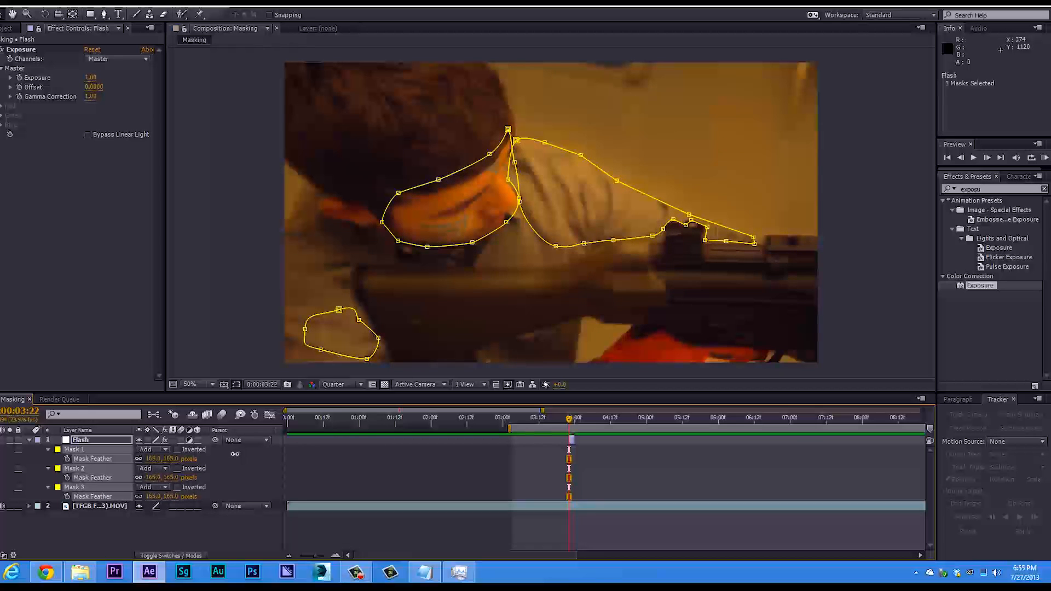
pyautogui.click(260, 323)
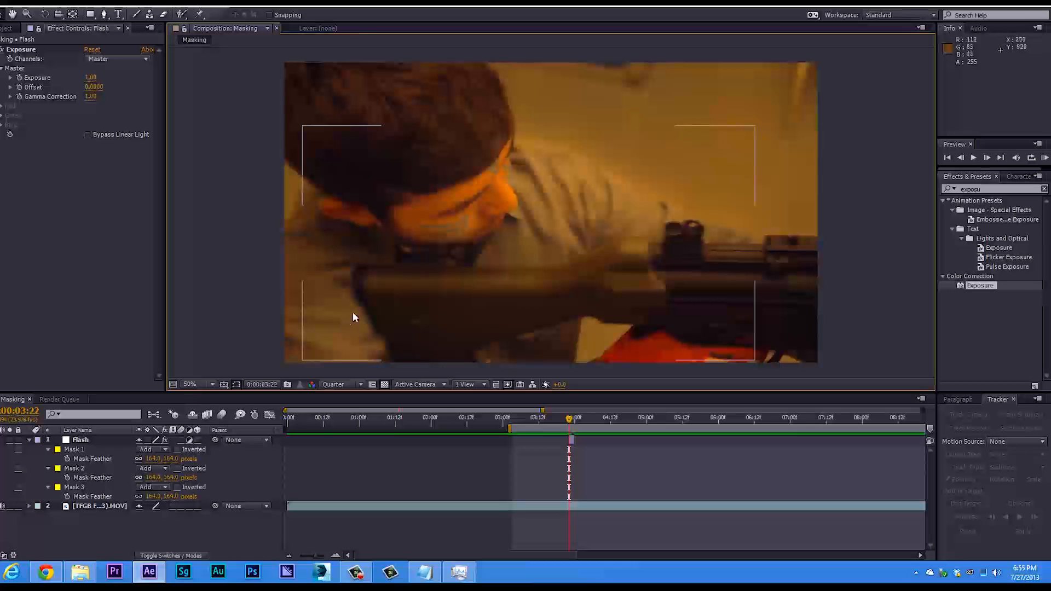
# Set the Mask Feather of all three Flash masks to 10 pixels and deselect them to check the edges.
pyautogui.click(74, 449)
pyautogui.keyDown('shift'); pyautogui.click(83, 489); pyautogui.keyUp('shift')
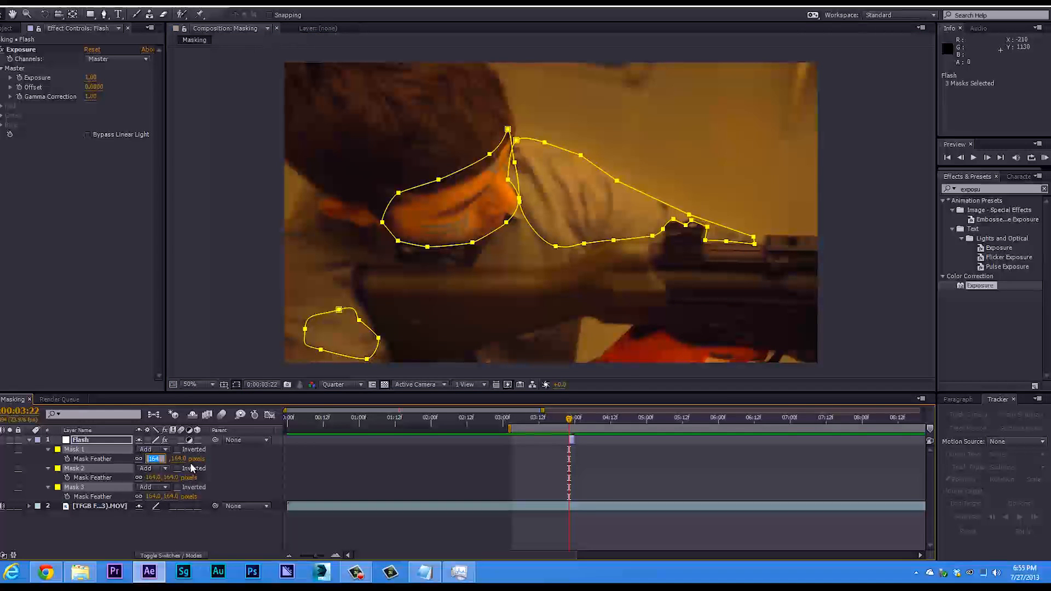
pyautogui.press('Return')
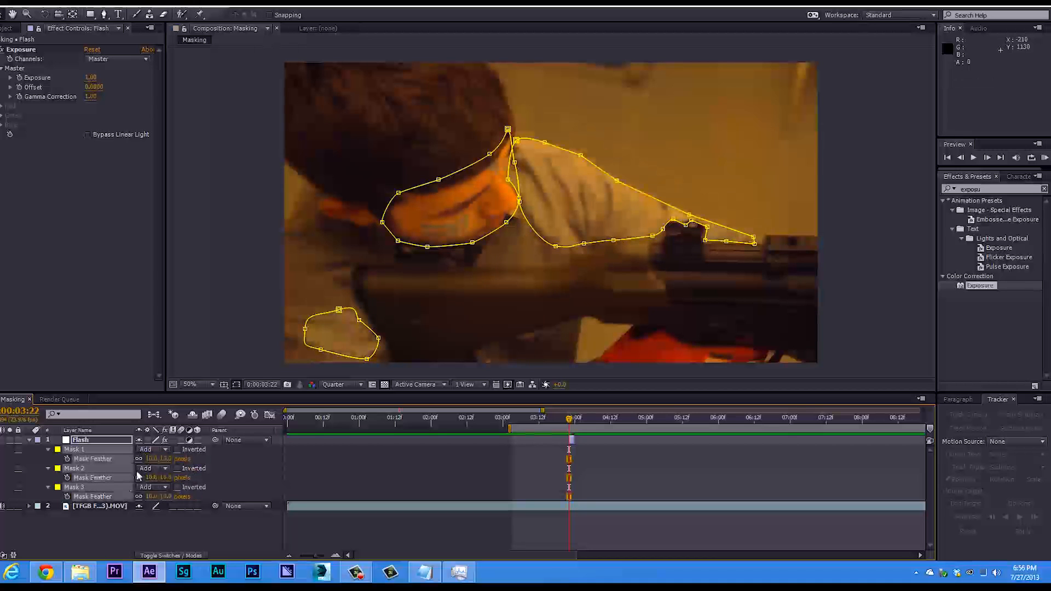
pyautogui.click(223, 260)
pyautogui.click(231, 263)
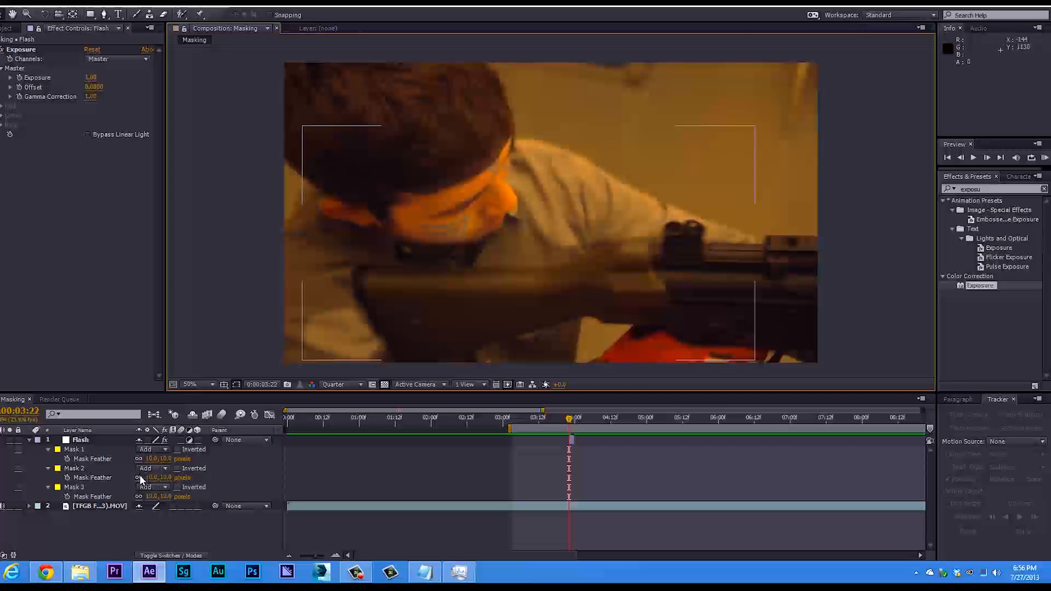
# Set the Mask Feather of Mask 1, Mask 2 and Mask 3 to 15 pixels and deselect them.
pyautogui.click(92, 450)
pyautogui.keyDown('shift'); pyautogui.click(95, 486); pyautogui.keyUp('shift')
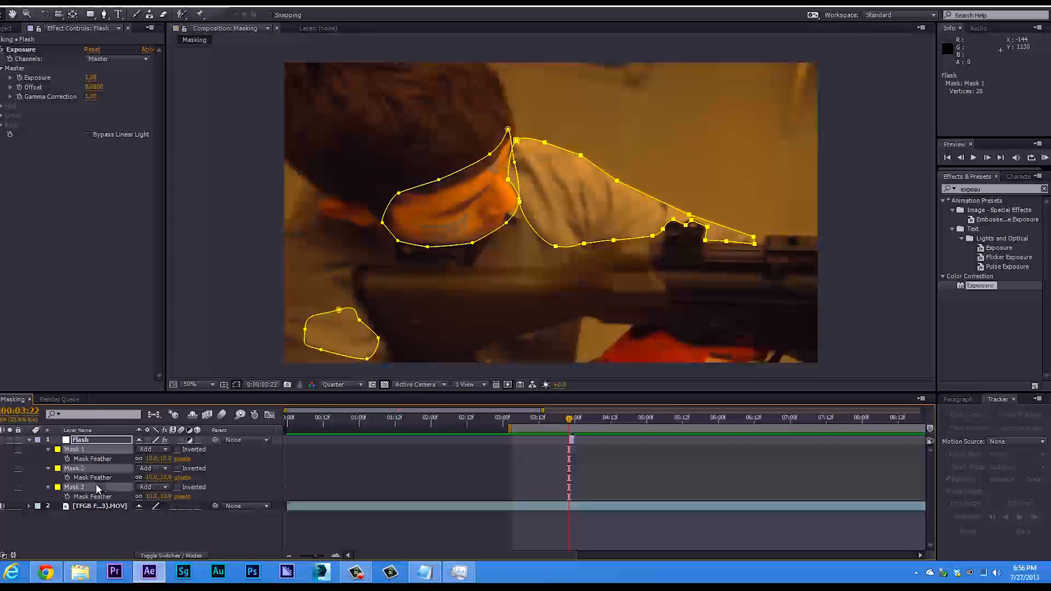
pyautogui.click(153, 458)
pyautogui.write('15')
pyautogui.press('Return')
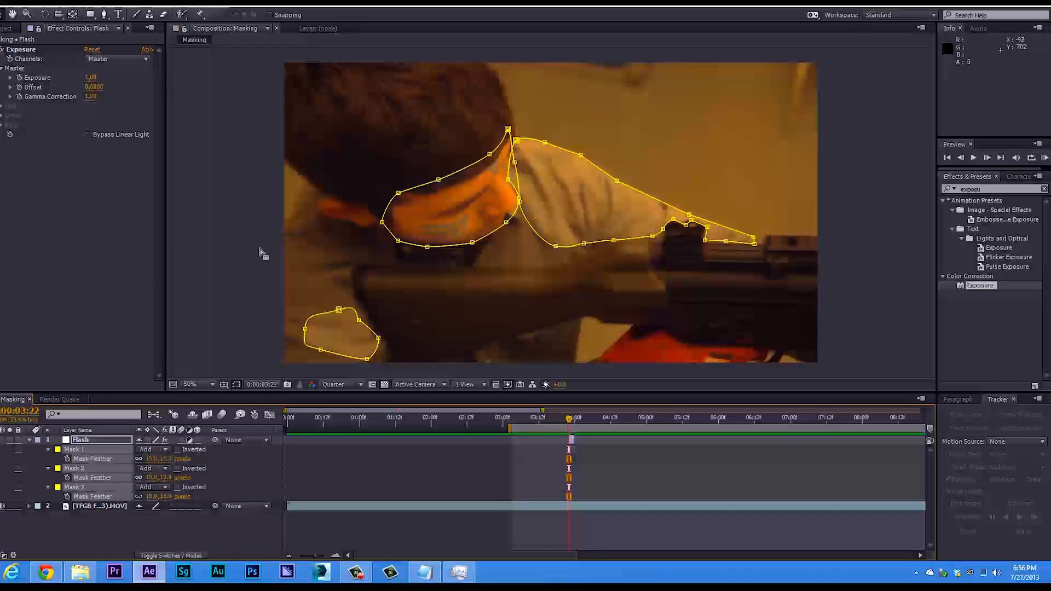
pyautogui.click(255, 255)
pyautogui.click(255, 255)
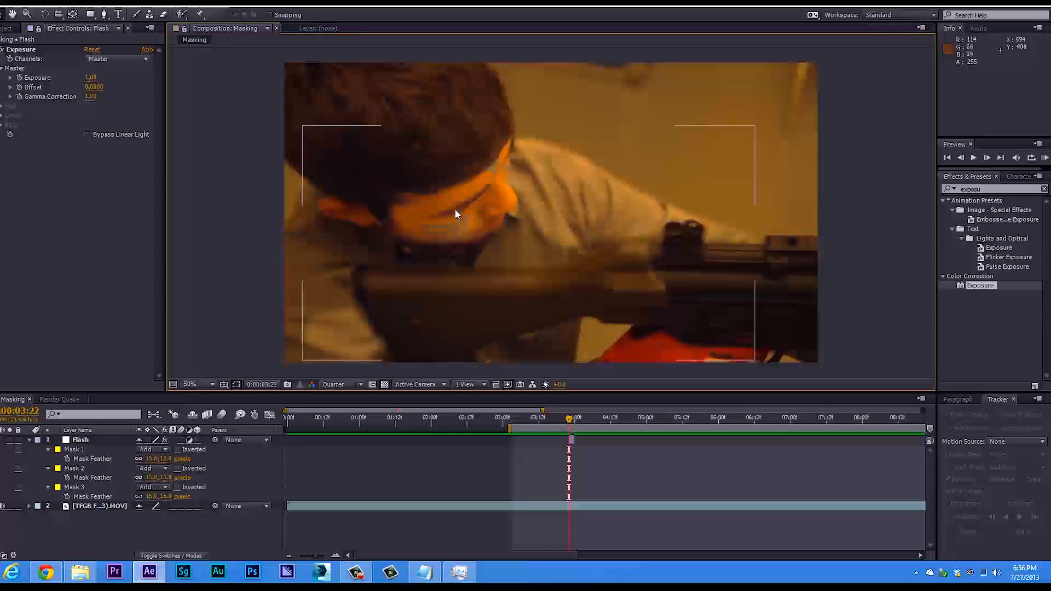
# Set the Mask Feather of the Flash layer's Mask 3 to 83 pixels and preview the flash in the composition.
pyautogui.click(82, 488)
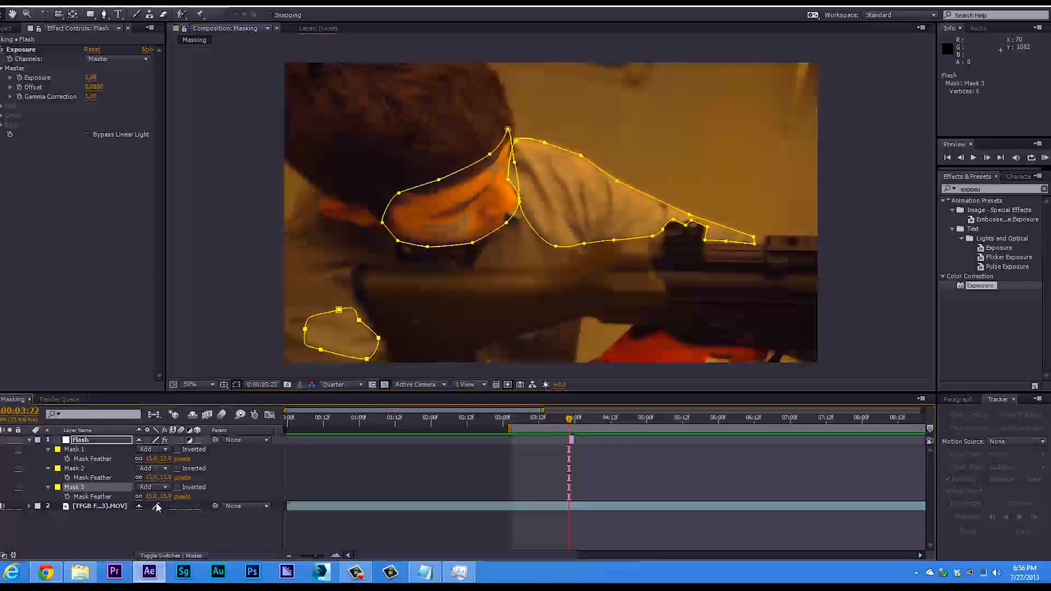
pyautogui.moveTo(147, 496); pyautogui.dragTo(225, 344)
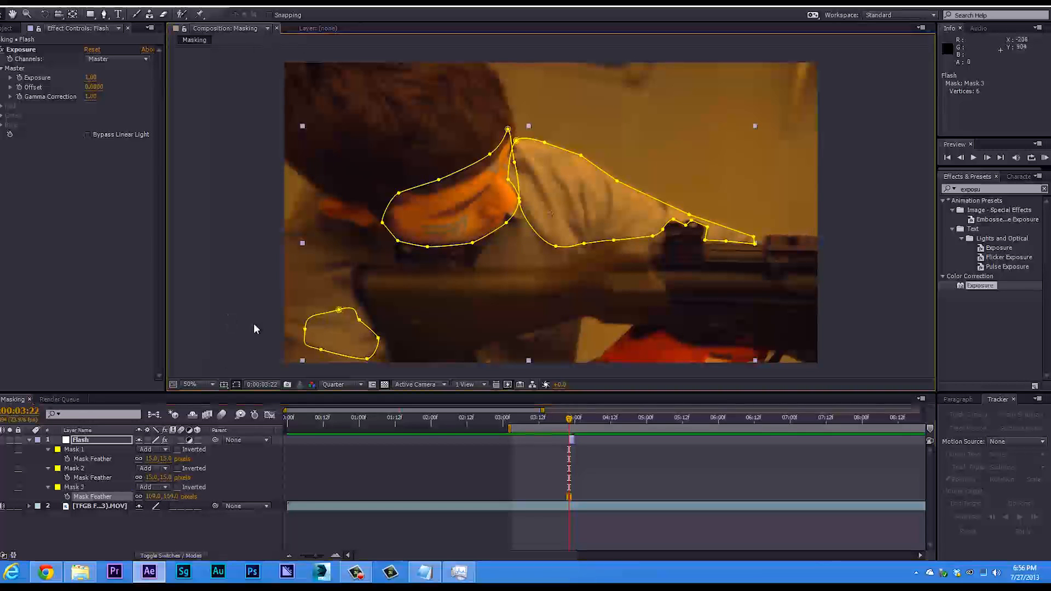
pyautogui.click(254, 328)
pyautogui.moveTo(151, 496); pyautogui.dragTo(137, 500)
pyautogui.click(238, 343)
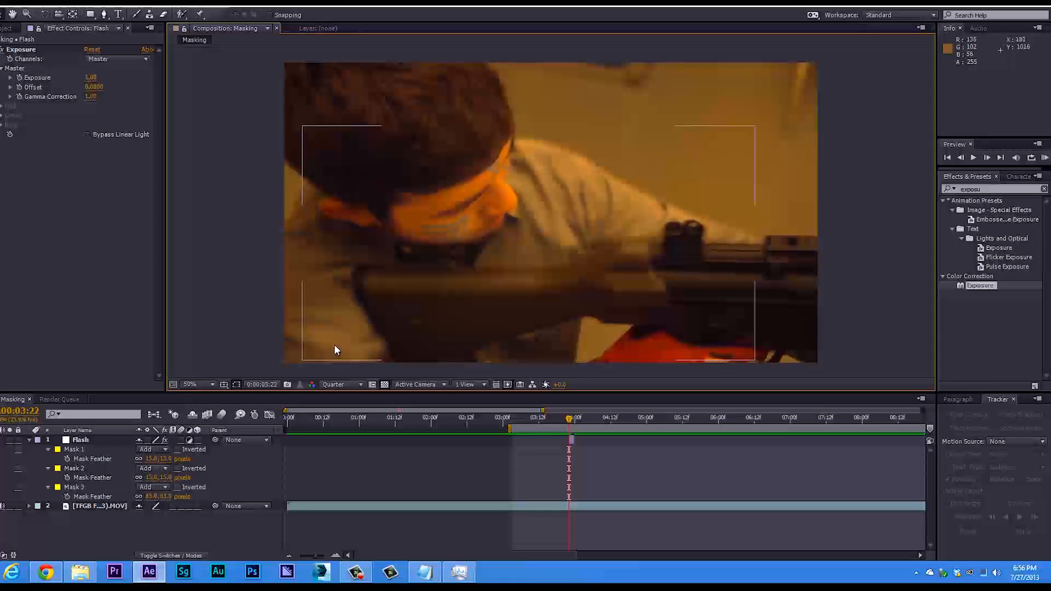
pyautogui.press('KP_0')
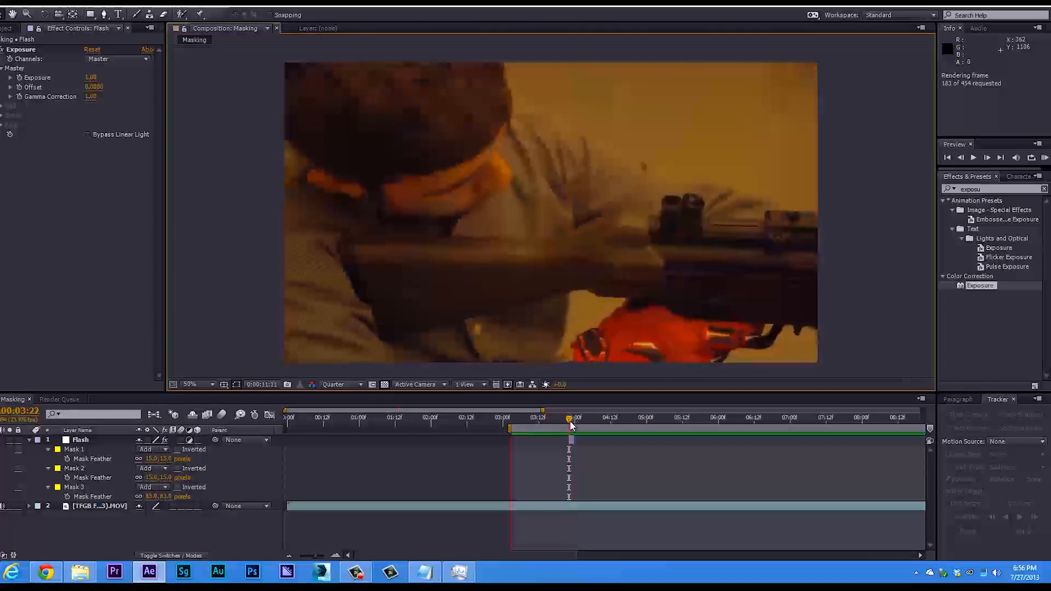
pyautogui.moveTo(569, 420); pyautogui.dragTo(568, 427)
# Keyframe the Flash layer's Opacity at 100% on 0:00:03:22 and at 0% on 0:00:04:00.
pyautogui.click(29, 439)
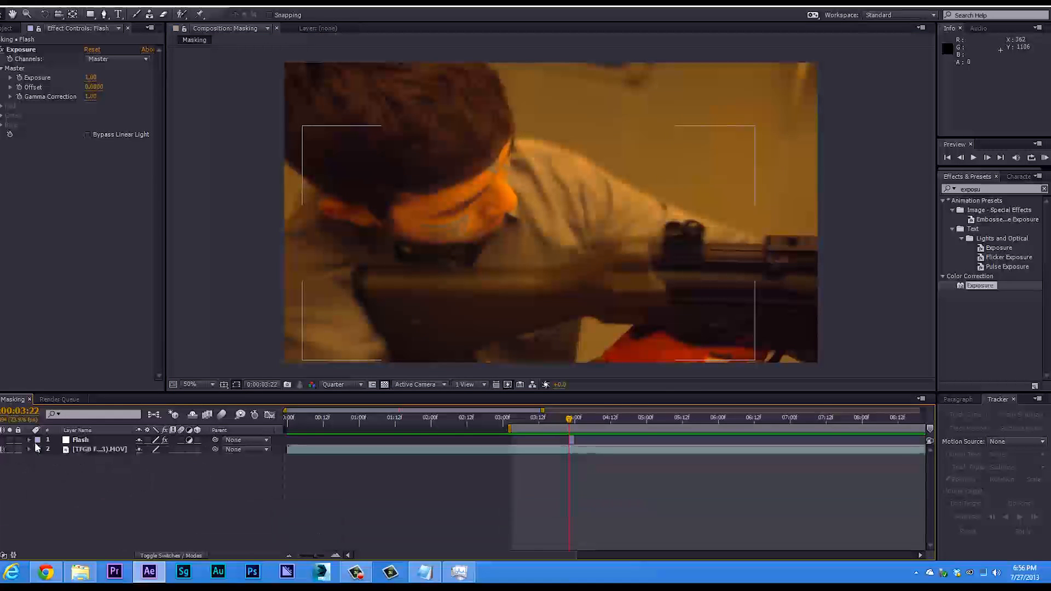
pyautogui.click(79, 440)
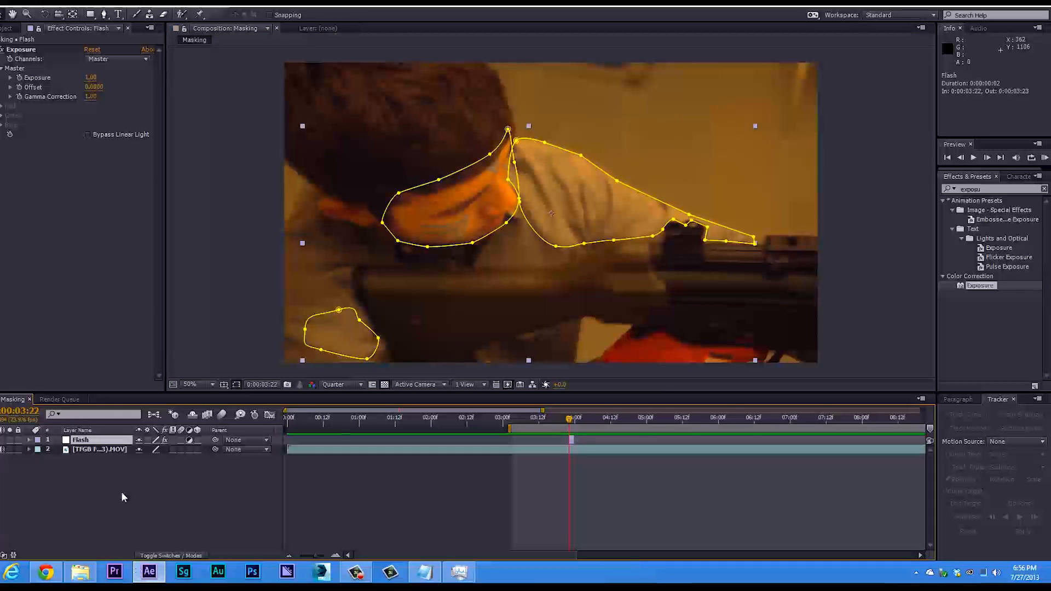
pyautogui.press('t')
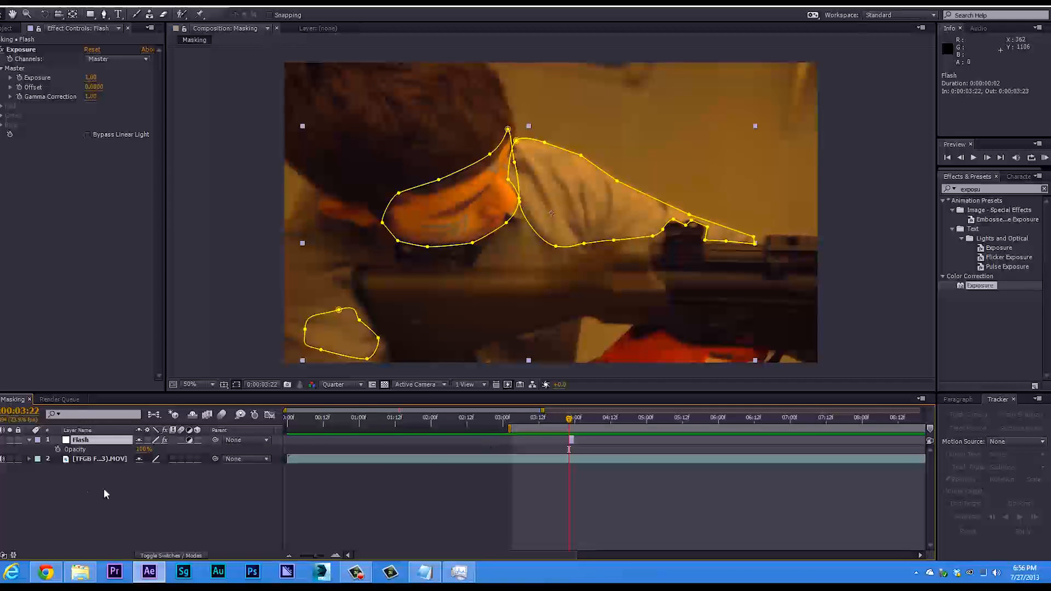
pyautogui.click(57, 449)
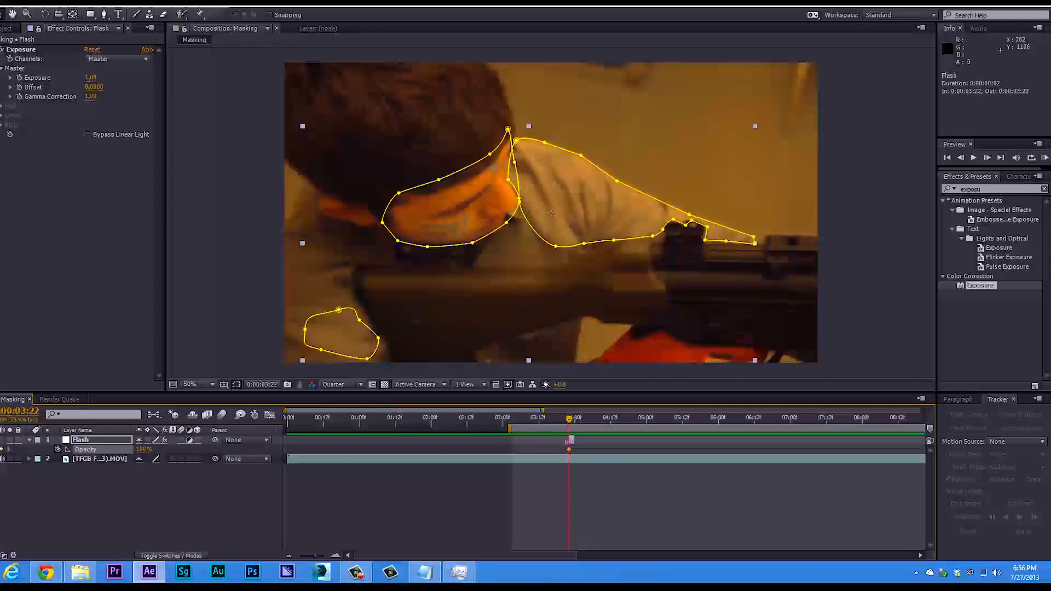
pyautogui.moveTo(316, 556); pyautogui.dragTo(319, 556)
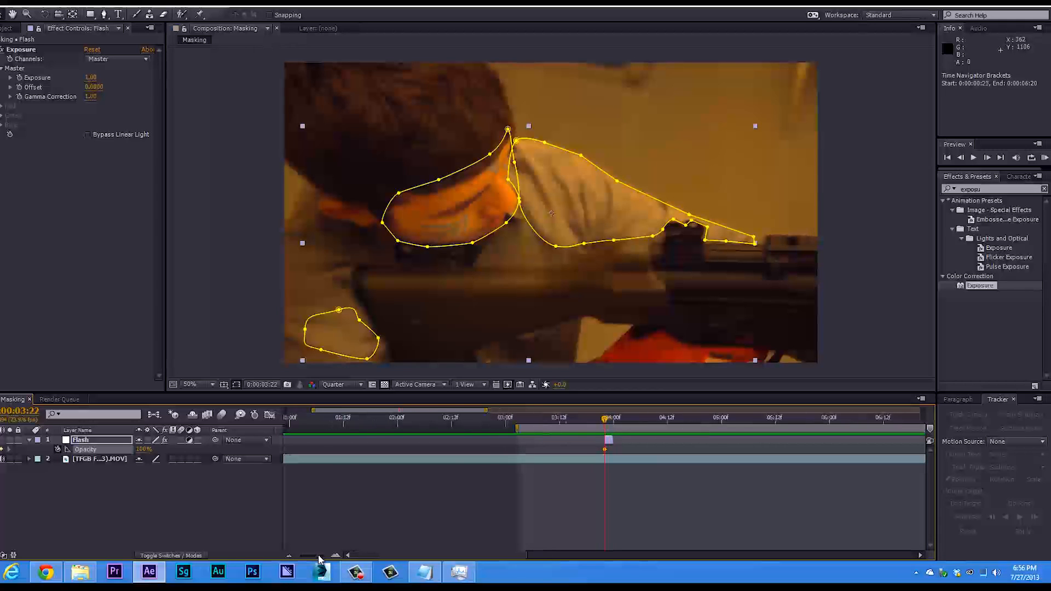
pyautogui.click(610, 421)
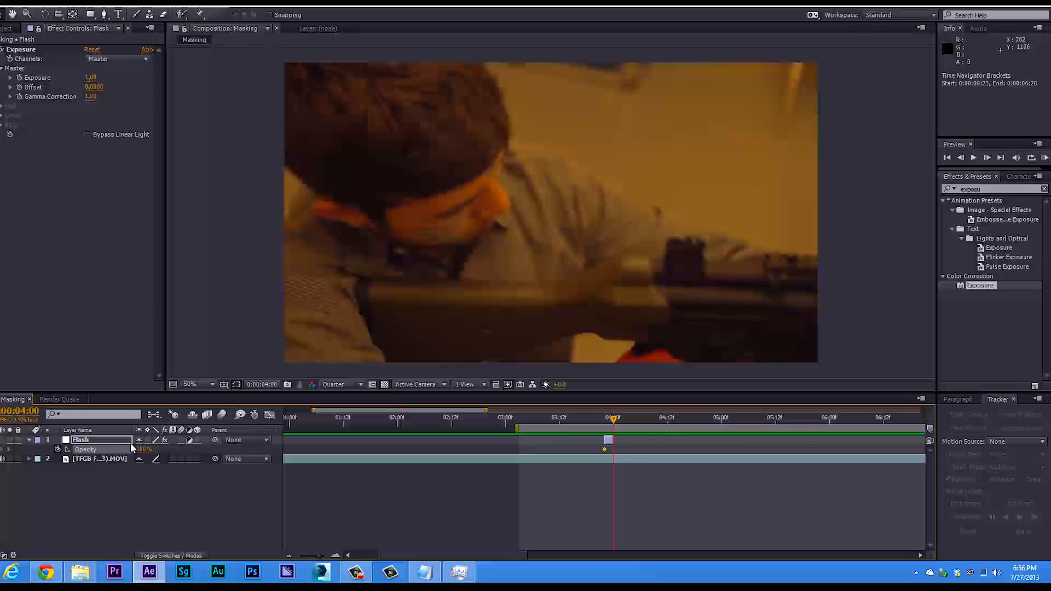
pyautogui.moveTo(140, 448); pyautogui.dragTo(36, 455)
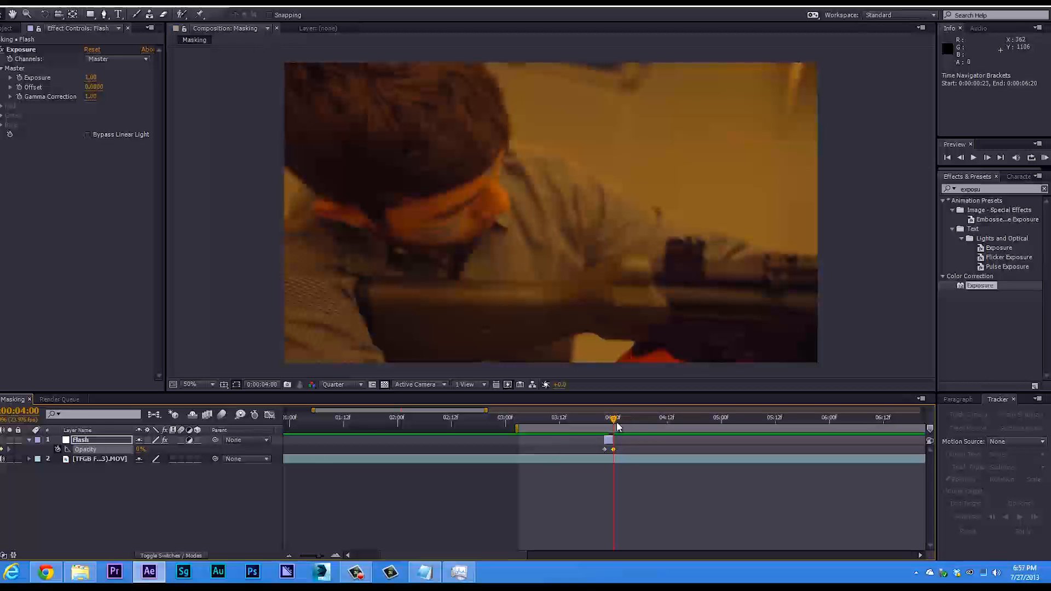
# Scrub and play back the frames around the flash to check how its opacity fades.
pyautogui.moveTo(616, 422); pyautogui.dragTo(610, 418)
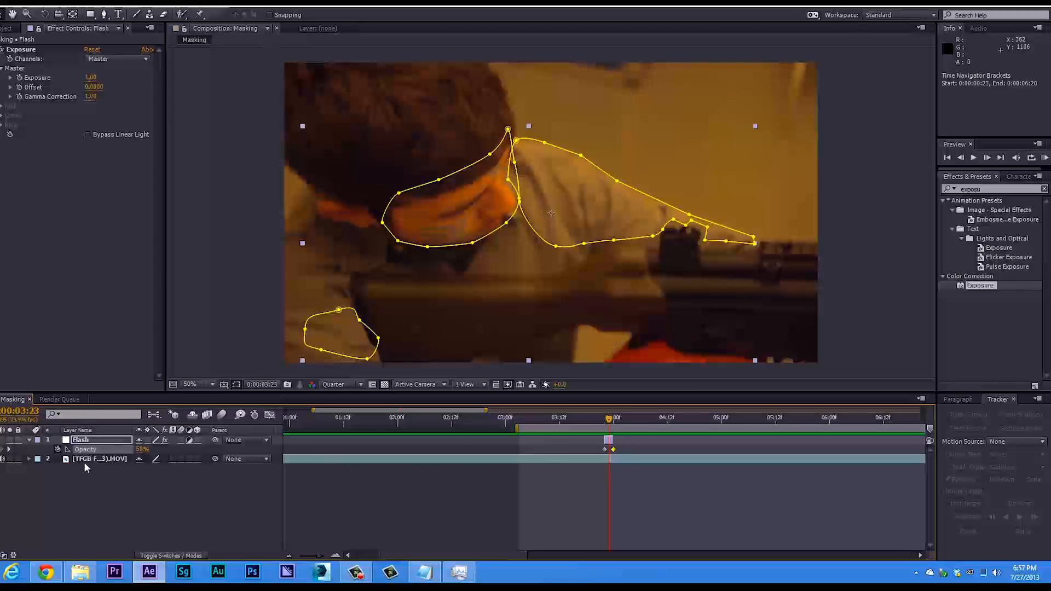
pyautogui.moveTo(606, 420); pyautogui.dragTo(601, 426)
pyautogui.click(309, 323)
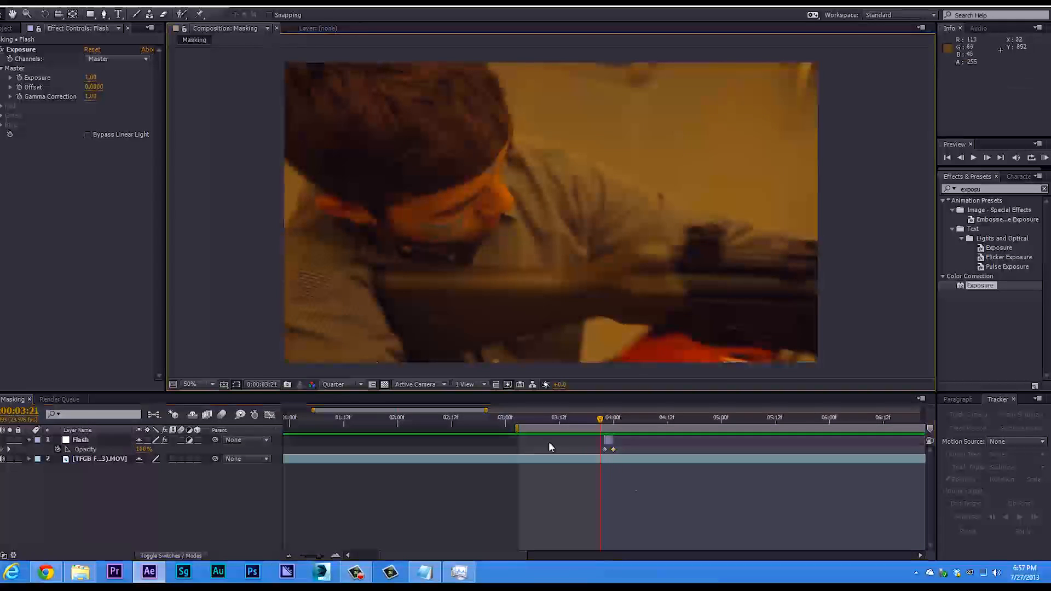
pyautogui.moveTo(600, 424)
pyautogui.mouseDown()
pyautogui.moveTo(612, 425)
pyautogui.moveTo(602, 426)
pyautogui.mouseUp()
pyautogui.press('space')
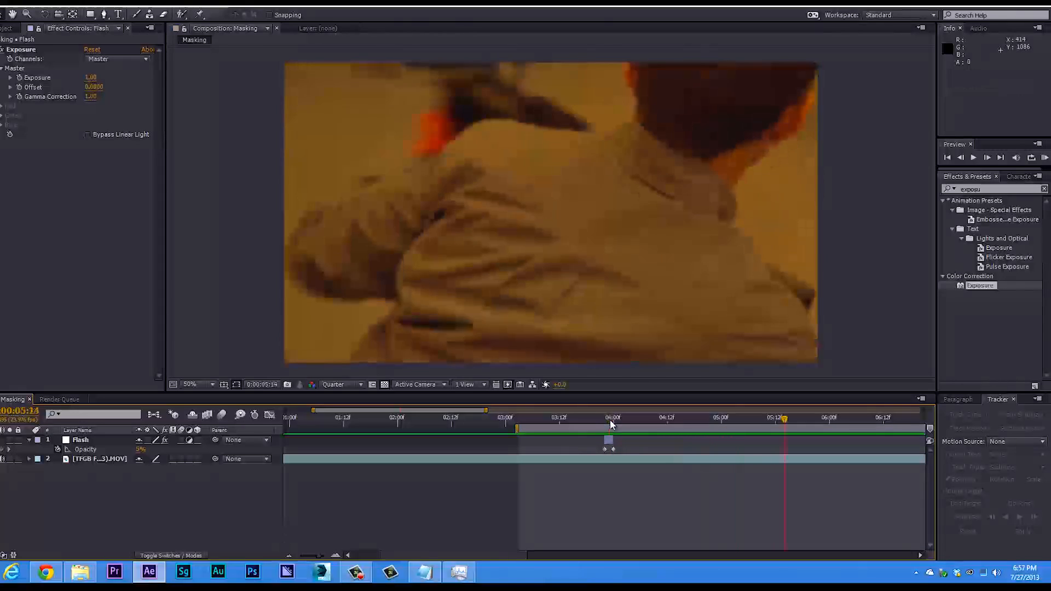
pyautogui.press('space')
pyautogui.moveTo(612, 417); pyautogui.dragTo(607, 432)
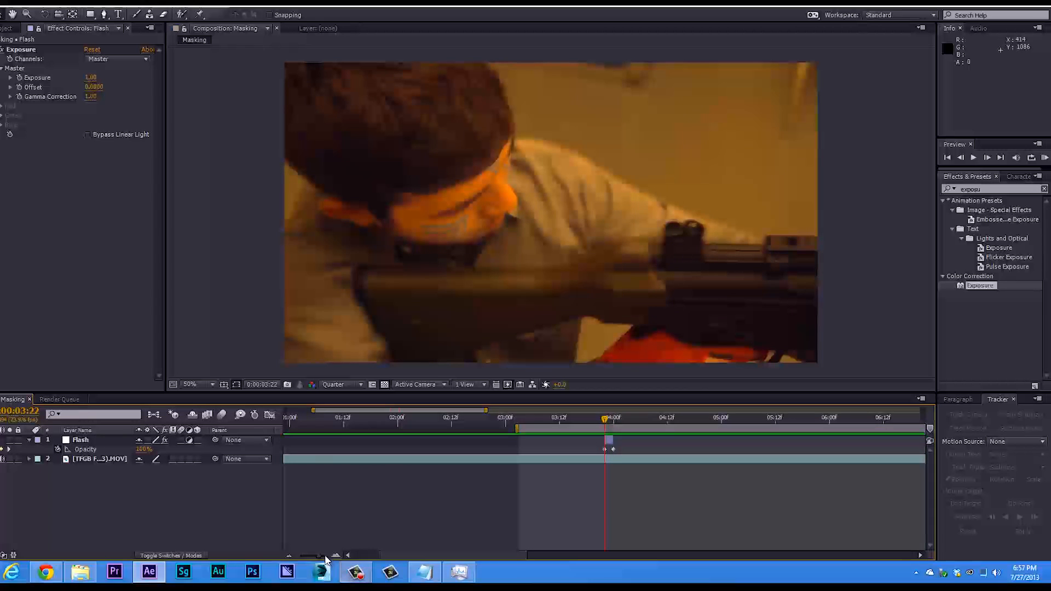
pyautogui.moveTo(307, 559); pyautogui.dragTo(326, 535)
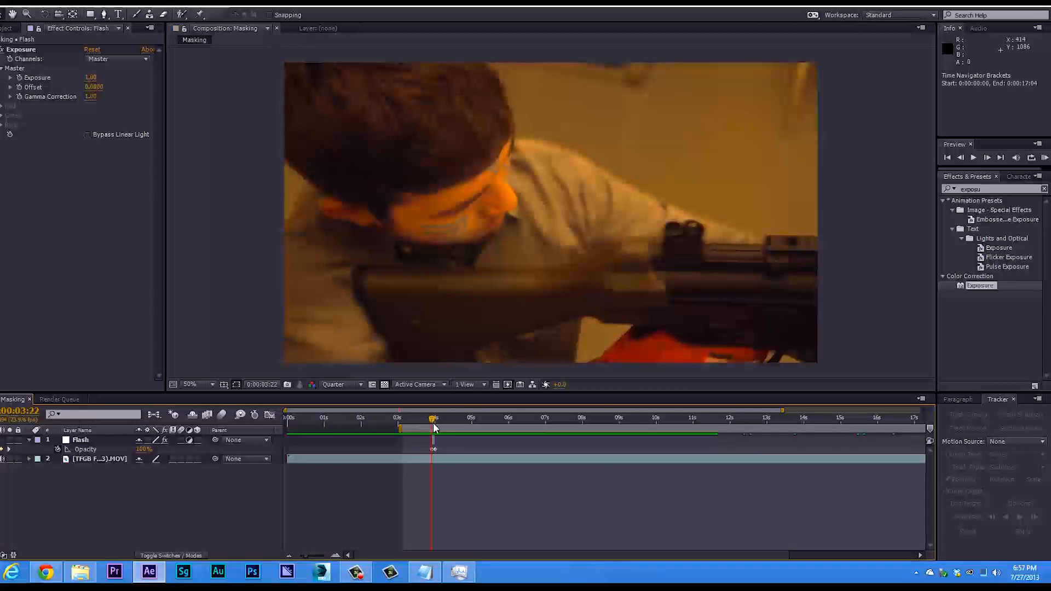
pyautogui.moveTo(433, 425); pyautogui.dragTo(429, 426)
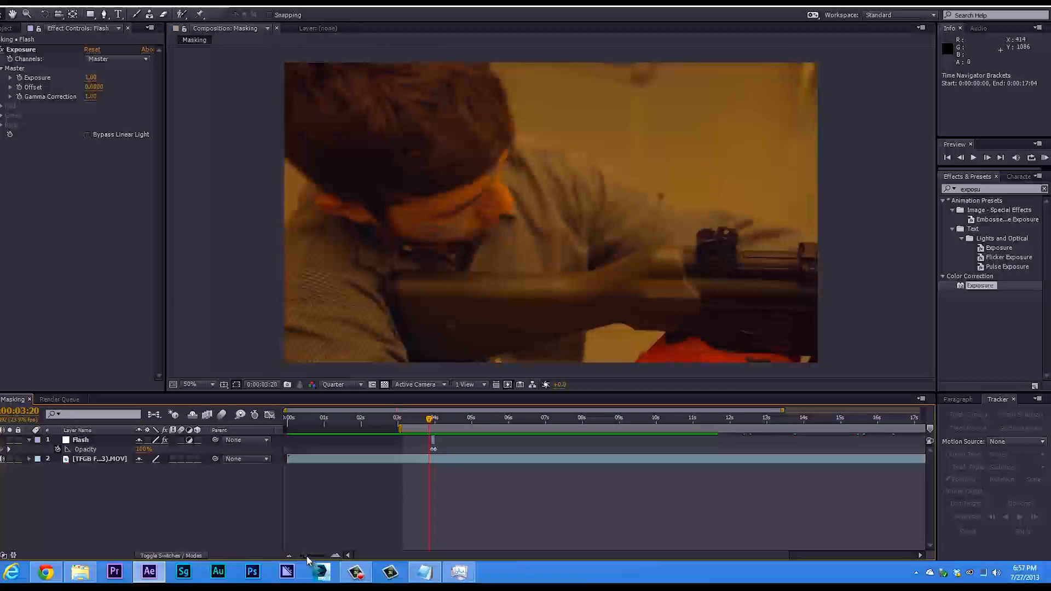
# Collapse the Flash layer's properties and duplicate the layer twice.
pyautogui.moveTo(306, 558); pyautogui.dragTo(312, 559)
pyautogui.click(98, 459)
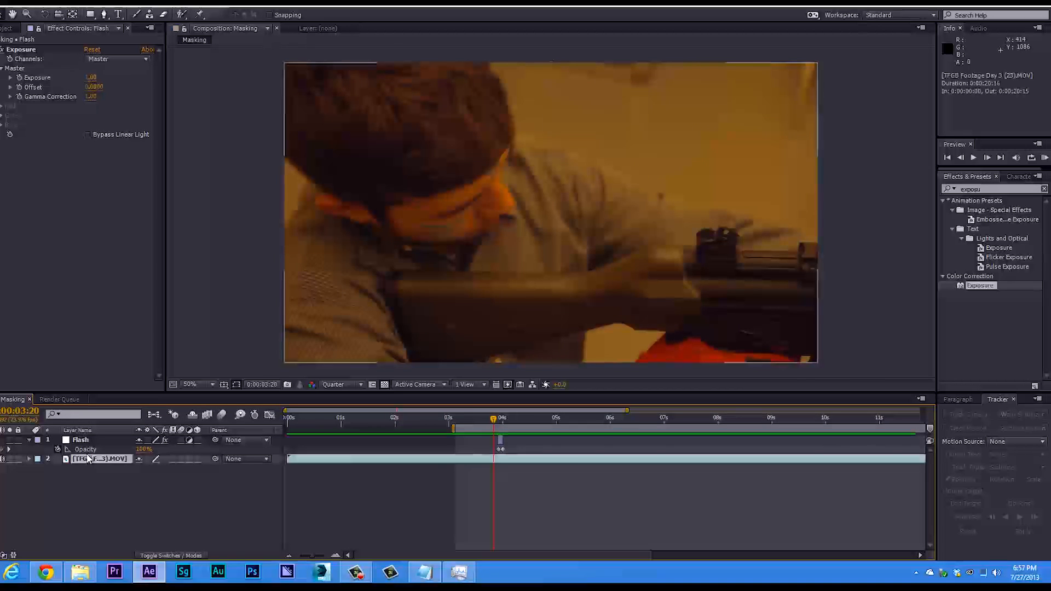
pyautogui.click(84, 441)
pyautogui.press('Return')
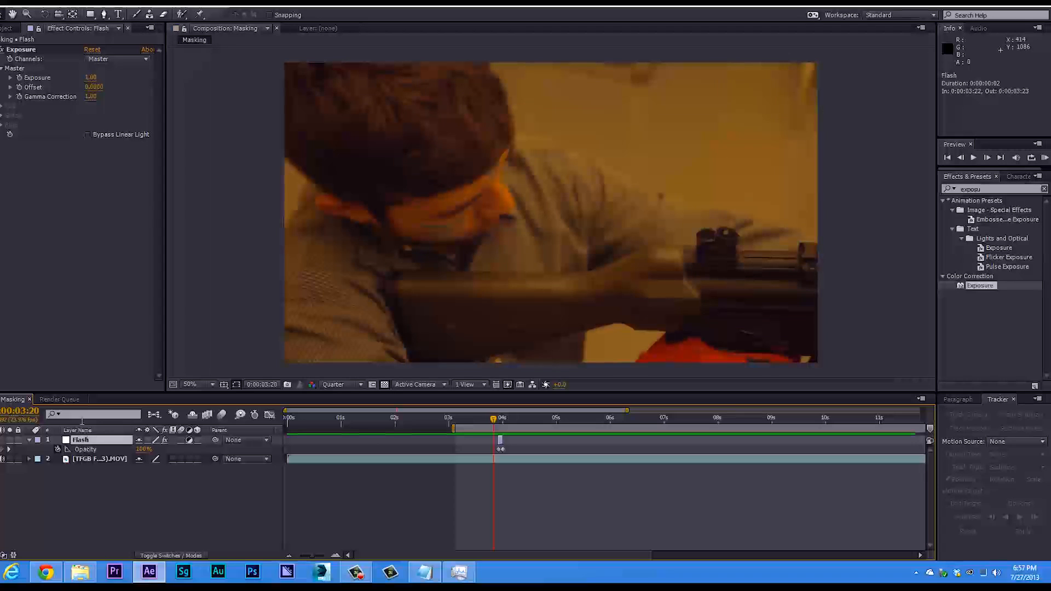
pyautogui.click(28, 441)
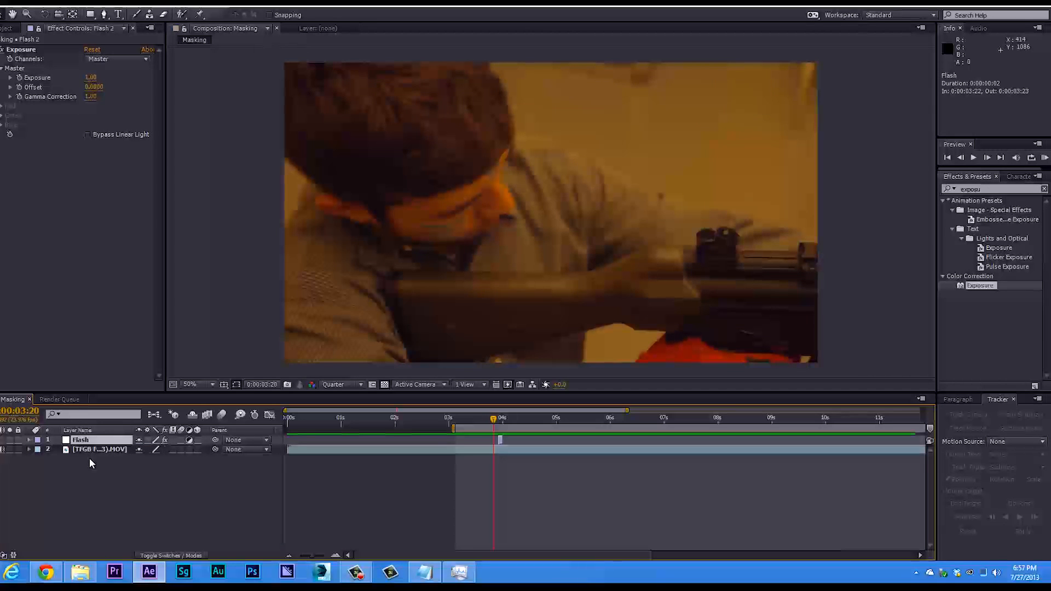
pyautogui.hotkey('ctrl', 'd')
pyautogui.hotkey('ctrl', 'd')
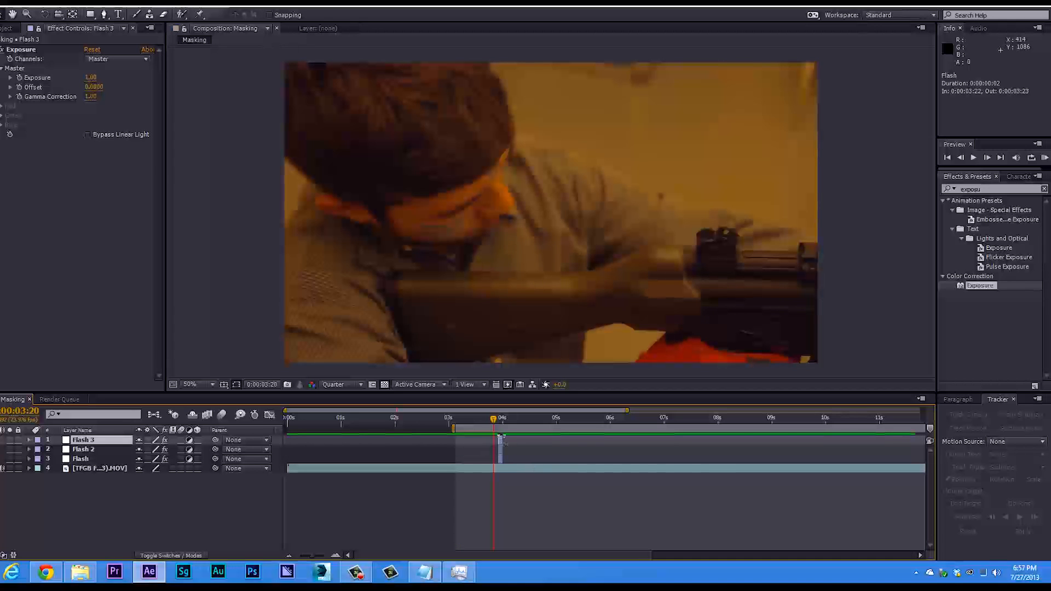
# Shift the Flash 2 layer in time so that it starts at 0:00:04:07, and deselect it.
pyautogui.moveTo(503, 418); pyautogui.dragTo(518, 422)
pyautogui.click(500, 450)
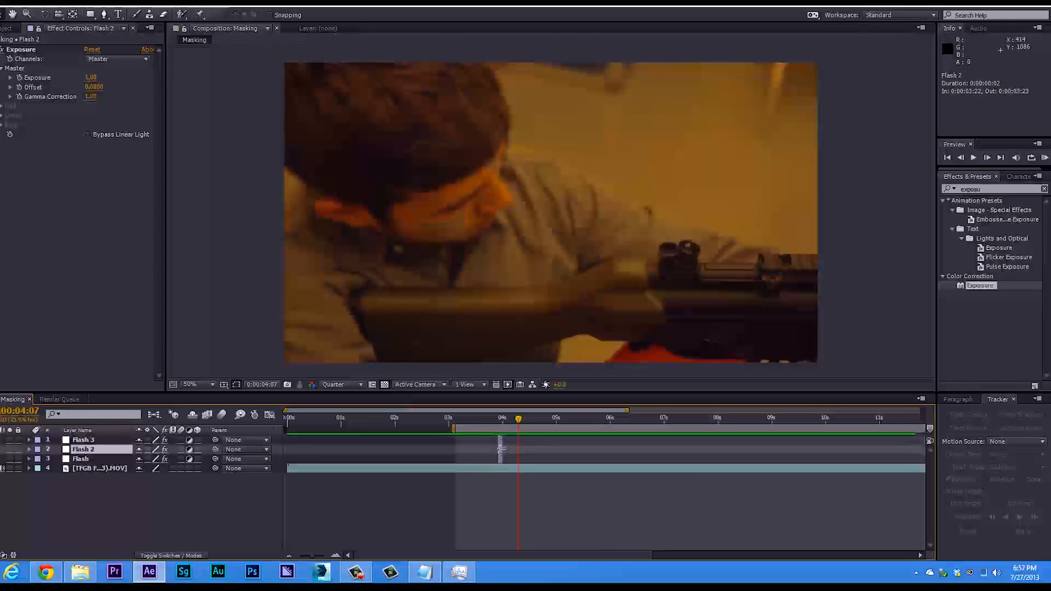
pyautogui.moveTo(308, 555); pyautogui.dragTo(318, 554)
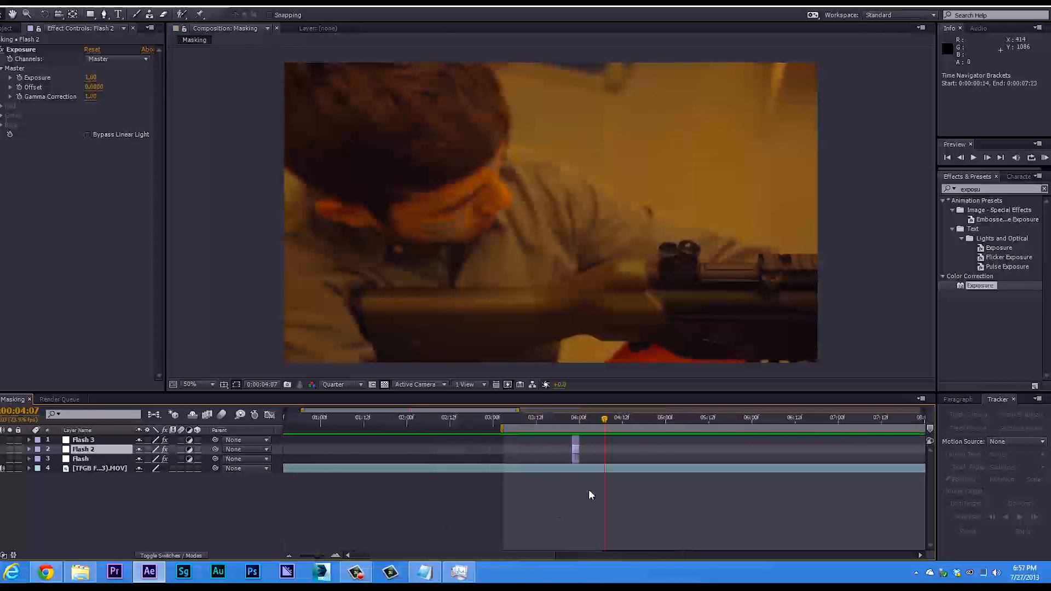
pyautogui.moveTo(583, 450); pyautogui.dragTo(614, 449)
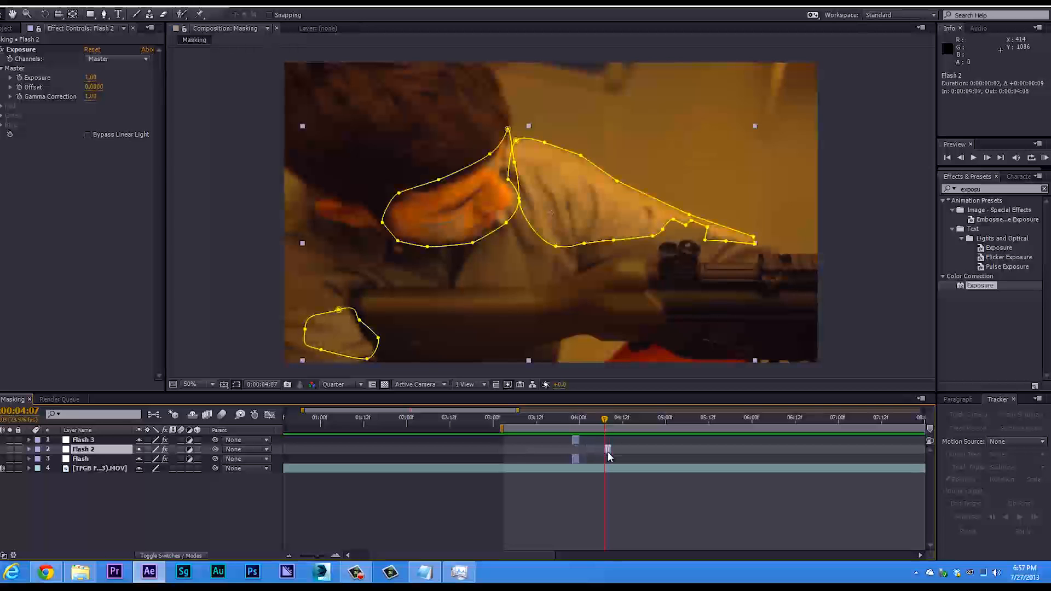
pyautogui.click(632, 444)
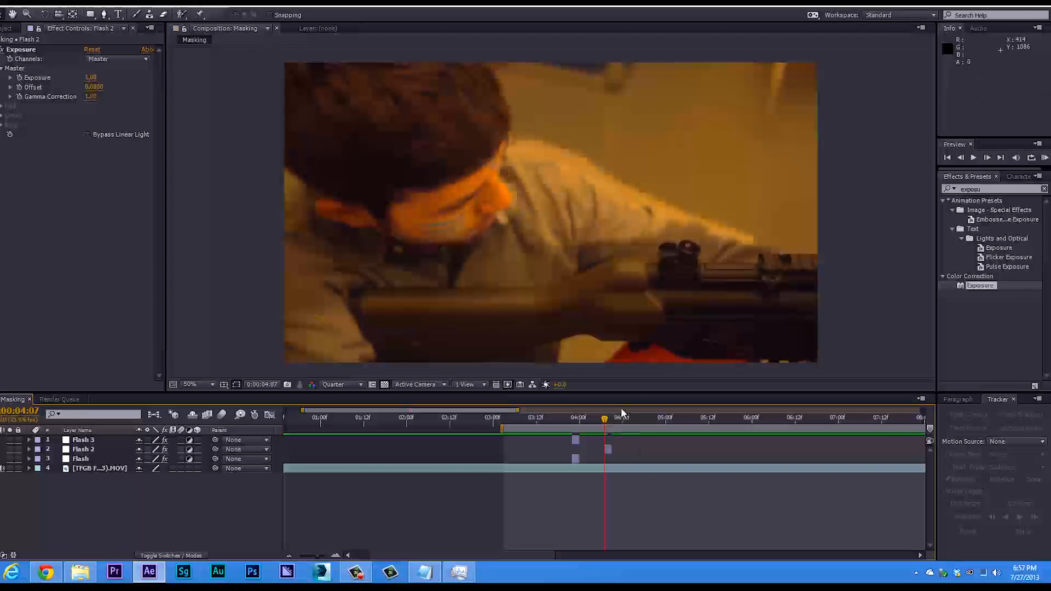
# Move the Flash 2 layer with its masks down to position 948, 594 over the man, and deselect it.
pyautogui.click(613, 450)
pyautogui.click(608, 451)
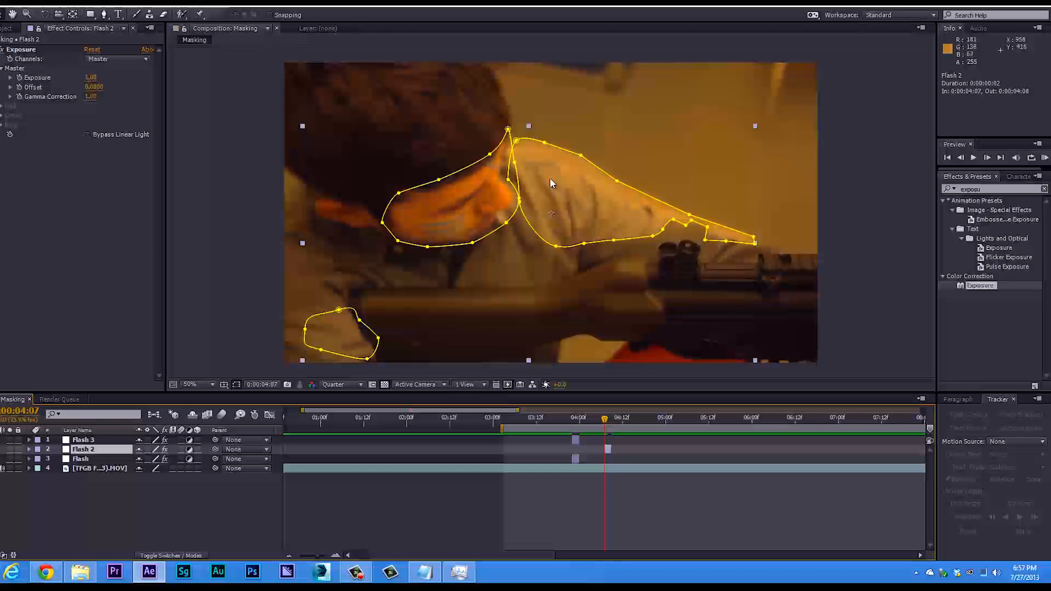
pyautogui.moveTo(551, 214); pyautogui.dragTo(547, 193)
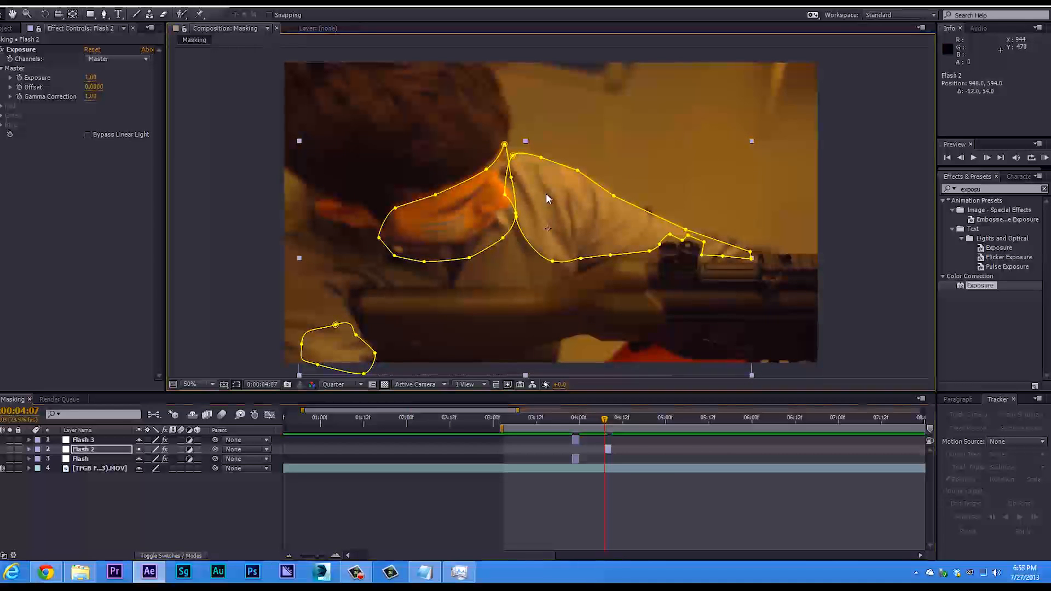
pyautogui.click(248, 318)
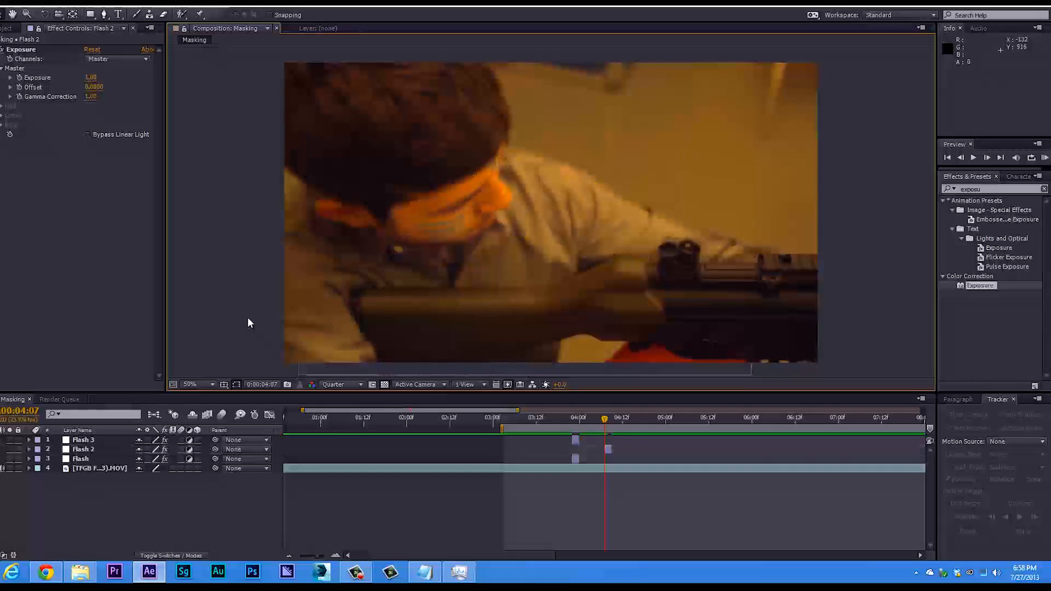
# Reshape the face mask of Flash 2 with the Pen tool to follow the jaw and nose, and deselect the layer.
pyautogui.click(608, 450)
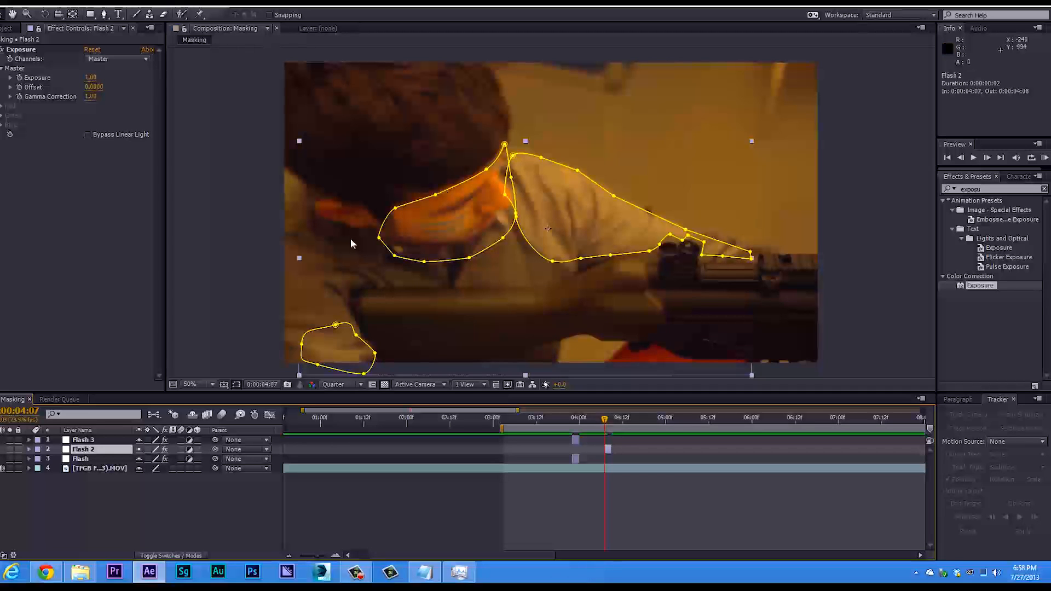
pyautogui.click(104, 14)
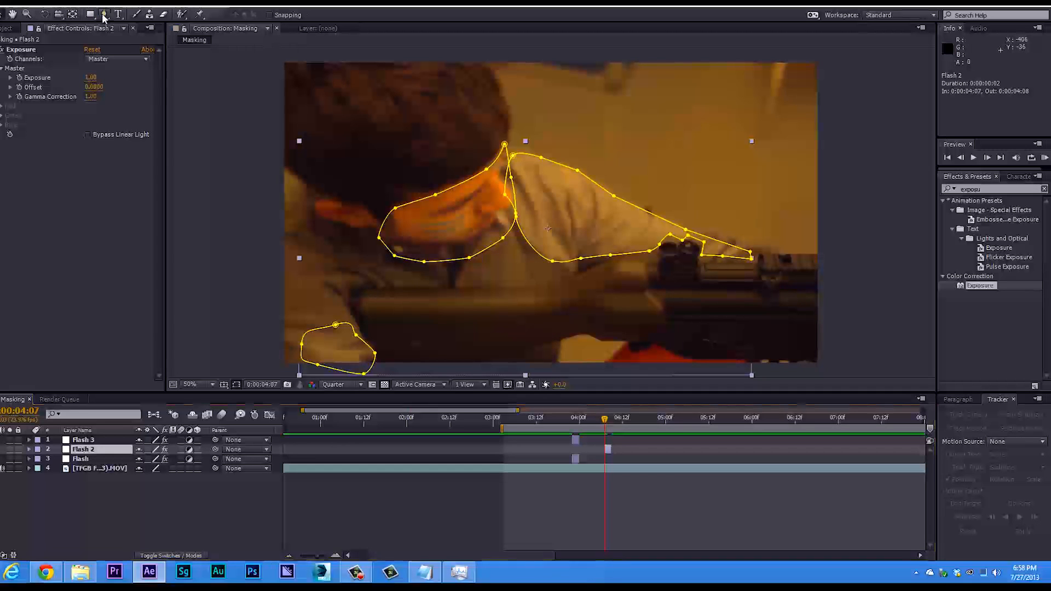
pyautogui.moveTo(379, 238); pyautogui.dragTo(510, 200)
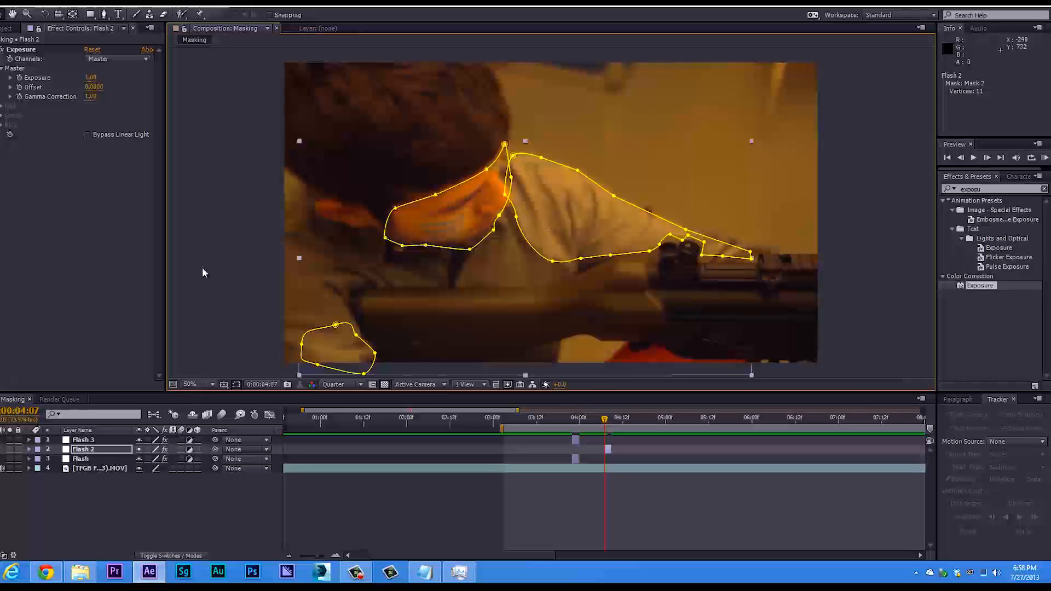
pyautogui.click(703, 490)
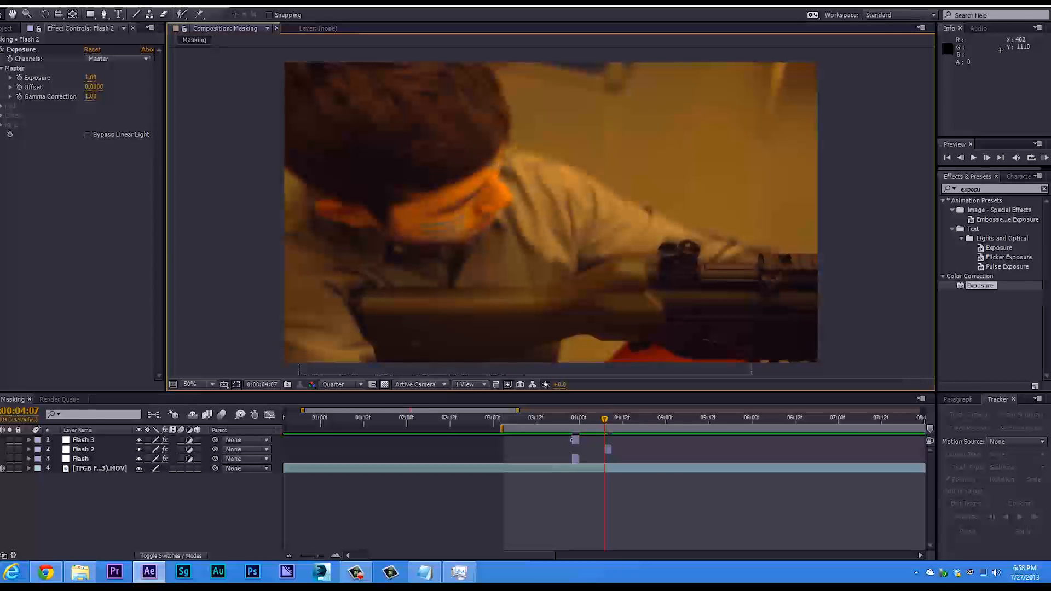
# Play back the composition with both flashes and return to 0:00:03:21, just before the first flash.
pyautogui.press('space')
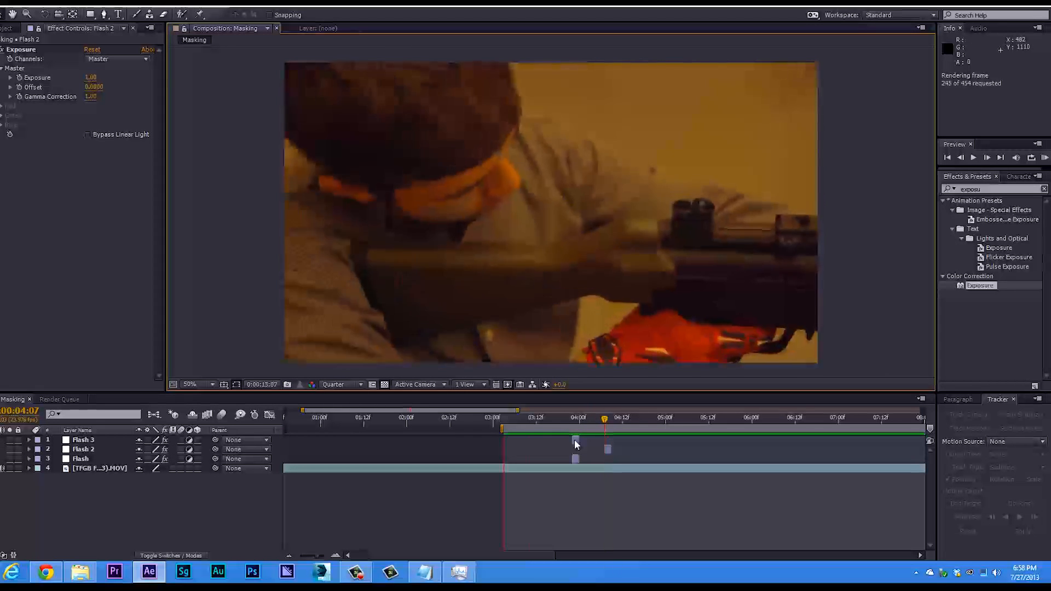
pyautogui.press('space')
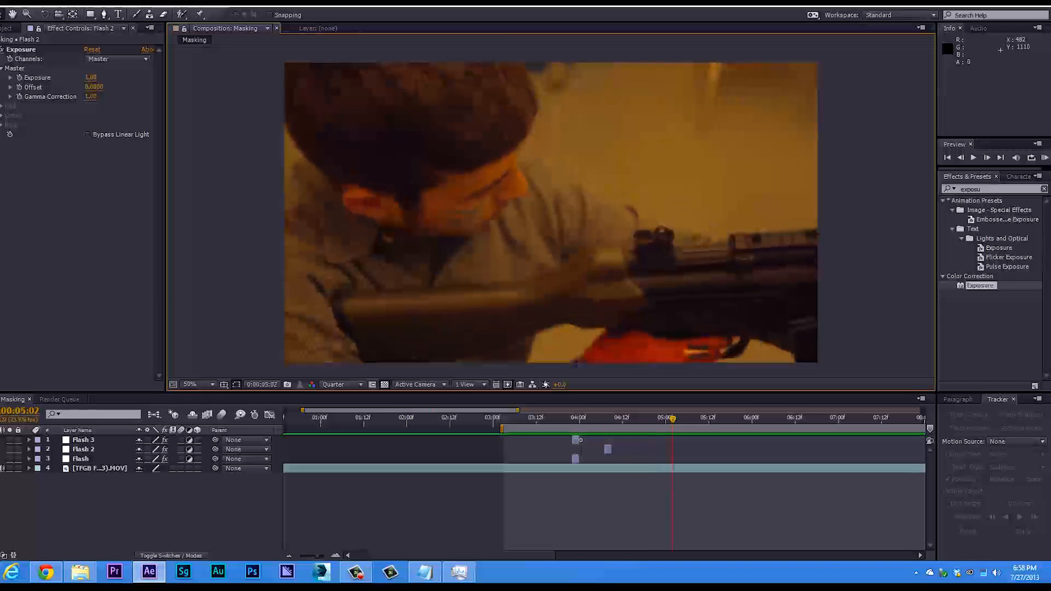
pyautogui.moveTo(575, 416); pyautogui.dragTo(567, 436)
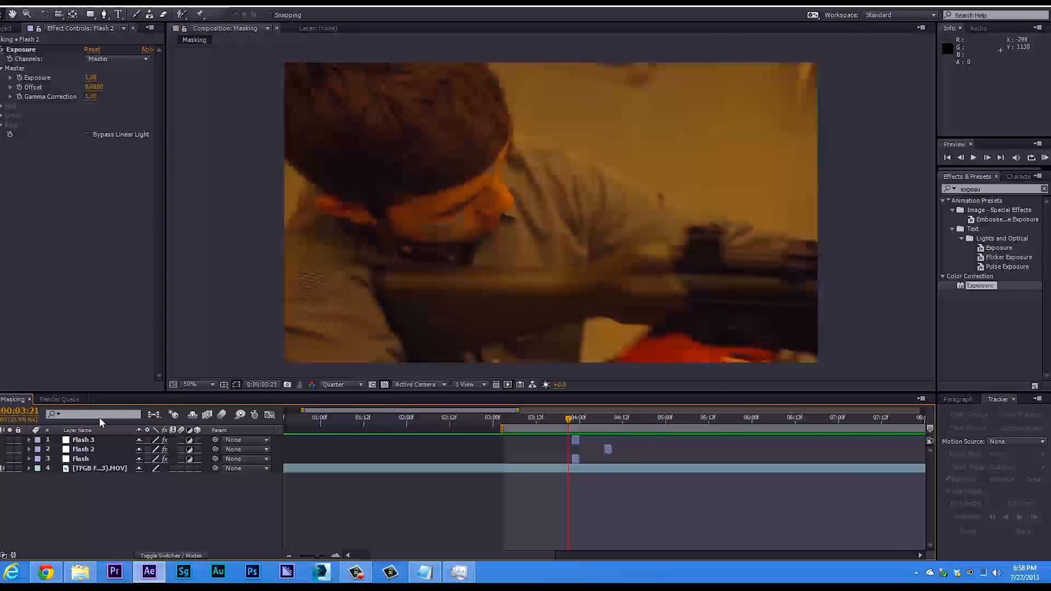
# Create a new composition named Masking 2 with the default settings offered.
pyautogui.click(8, 27)
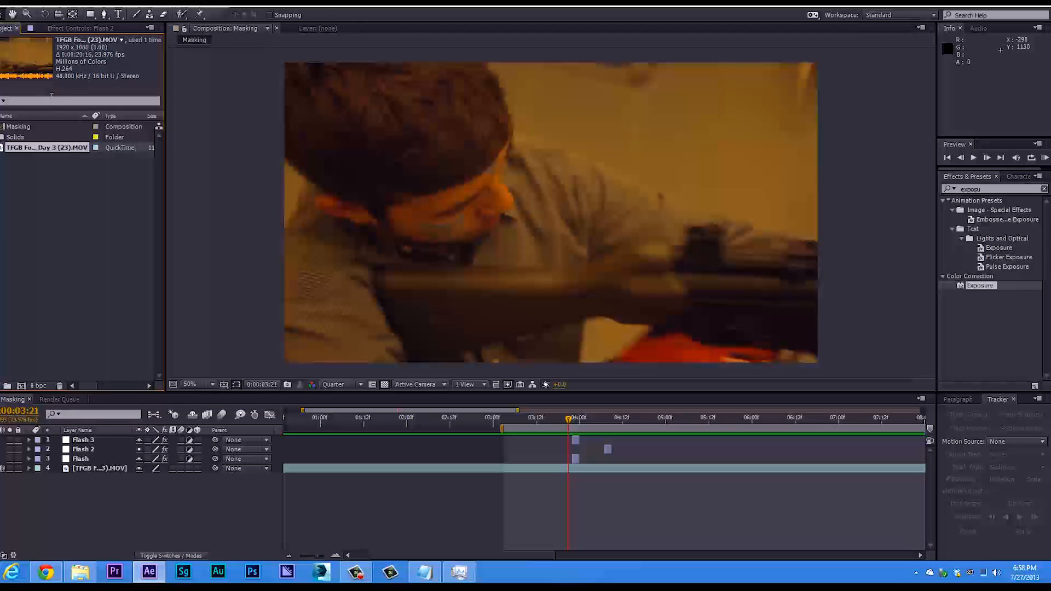
pyautogui.click(68, 306)
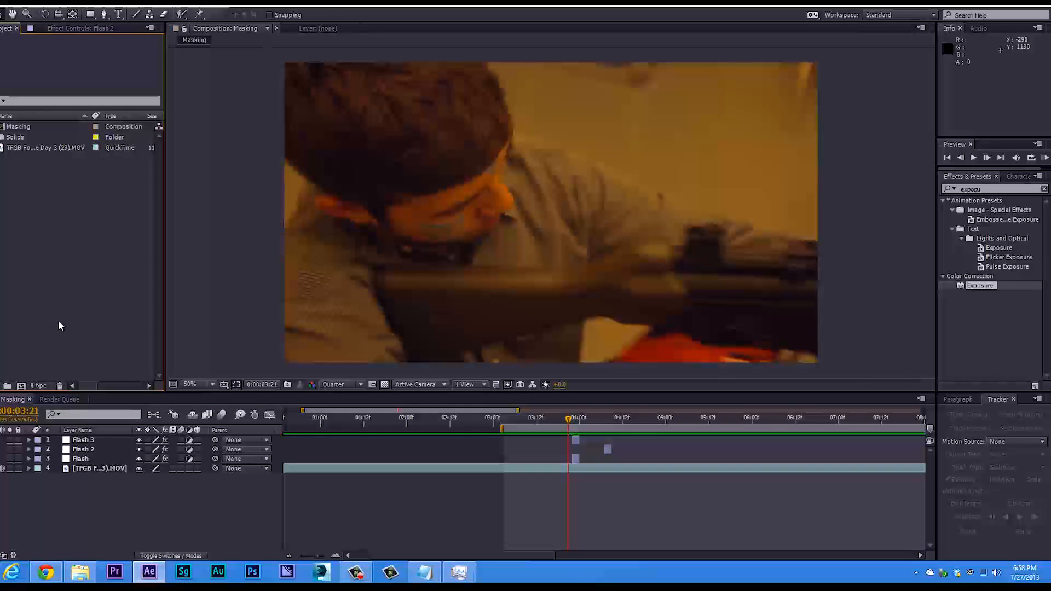
pyautogui.click(22, 385)
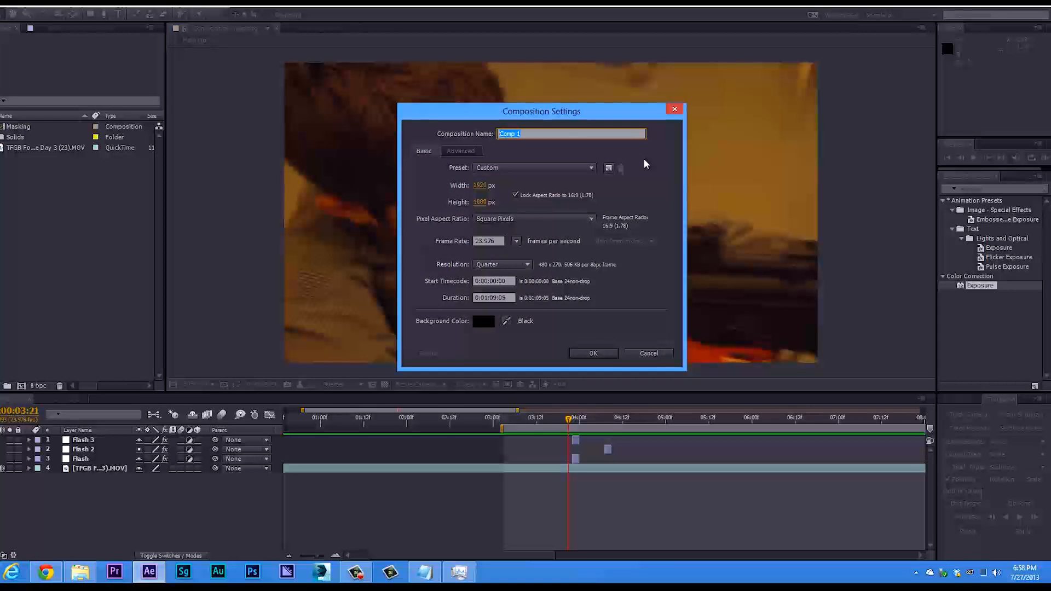
pyautogui.write('Masking 2')
pyautogui.press('Return')
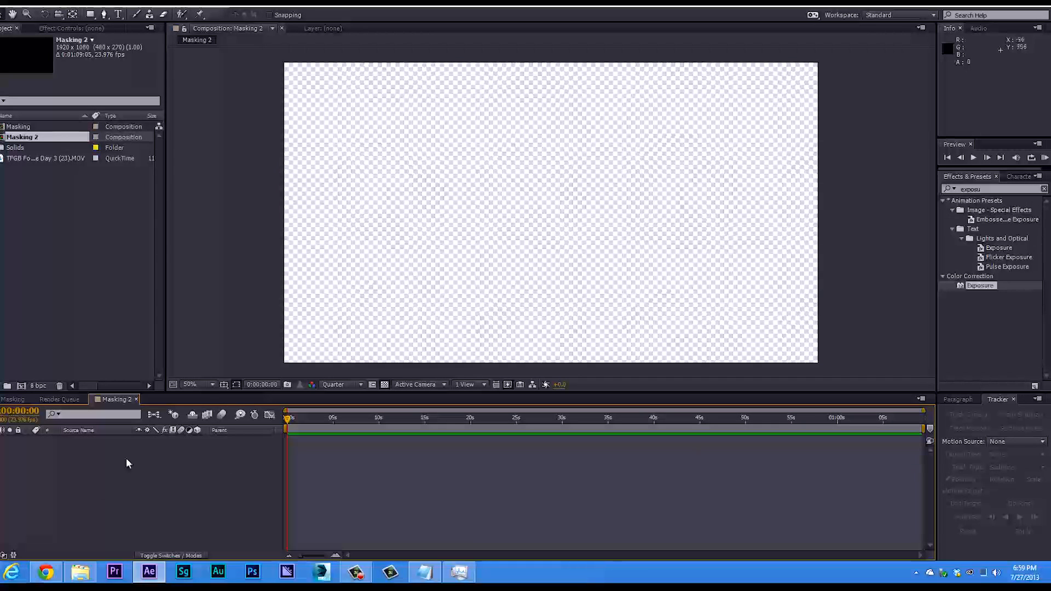
# Add a white (FFFFFF) solid layer to the Masking 2 composition.
pyautogui.rightClick(103, 457)
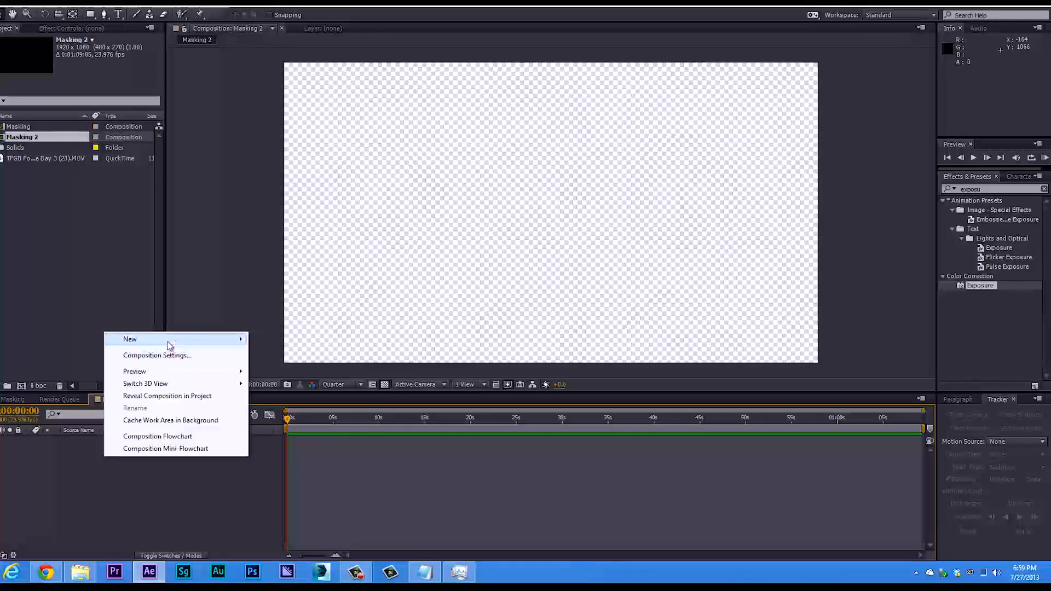
pyautogui.moveTo(167, 341)
pyautogui.click(275, 367)
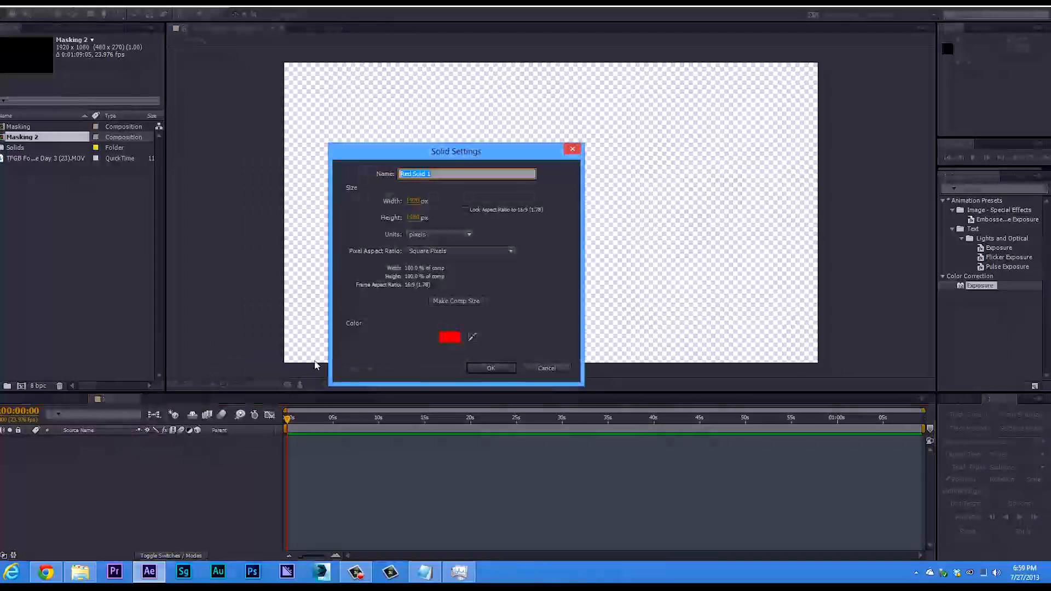
pyautogui.click(449, 336)
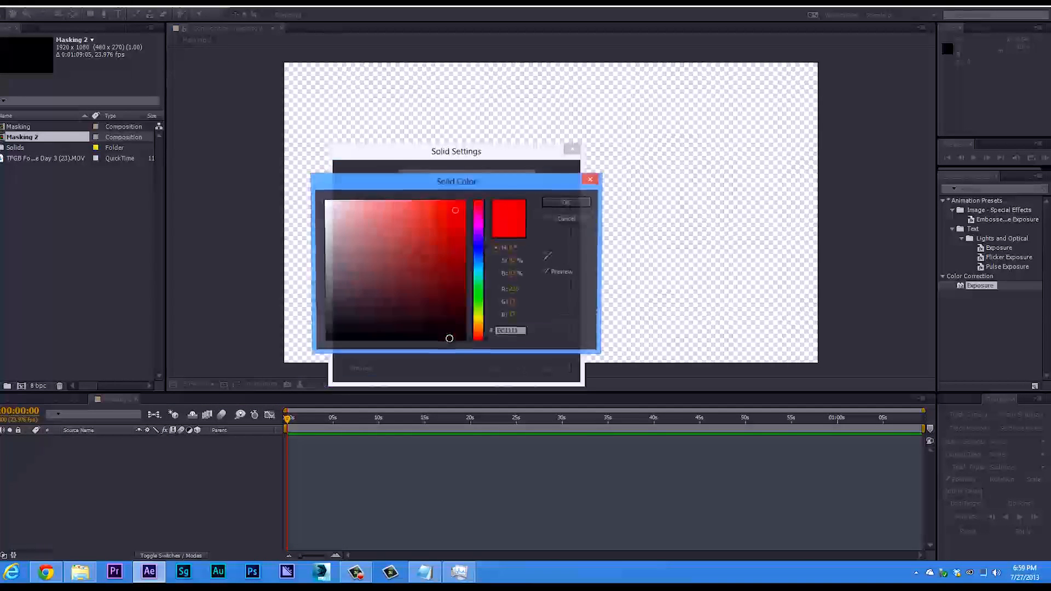
pyautogui.moveTo(444, 256)
pyautogui.mouseDown()
pyautogui.moveTo(399, 275)
pyautogui.moveTo(392, 243)
pyautogui.moveTo(316, 185)
pyautogui.mouseUp()
pyautogui.click(567, 202)
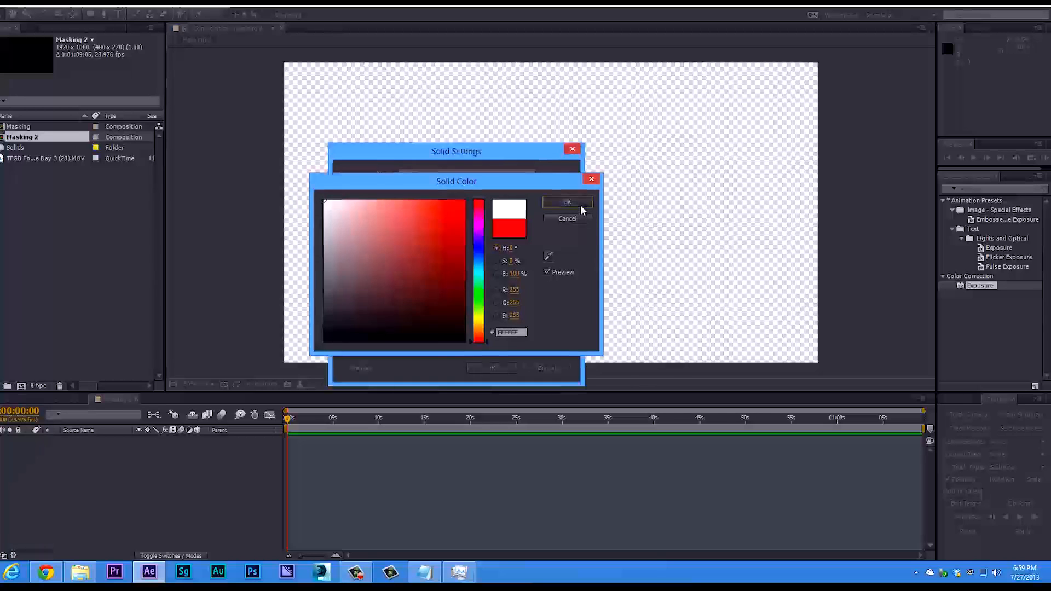
pyautogui.click(490, 368)
# Add a composition-sized black (000000) solid and place it beneath the white solid in the layer order.
pyautogui.rightClick(140, 474)
pyautogui.moveTo(235, 359)
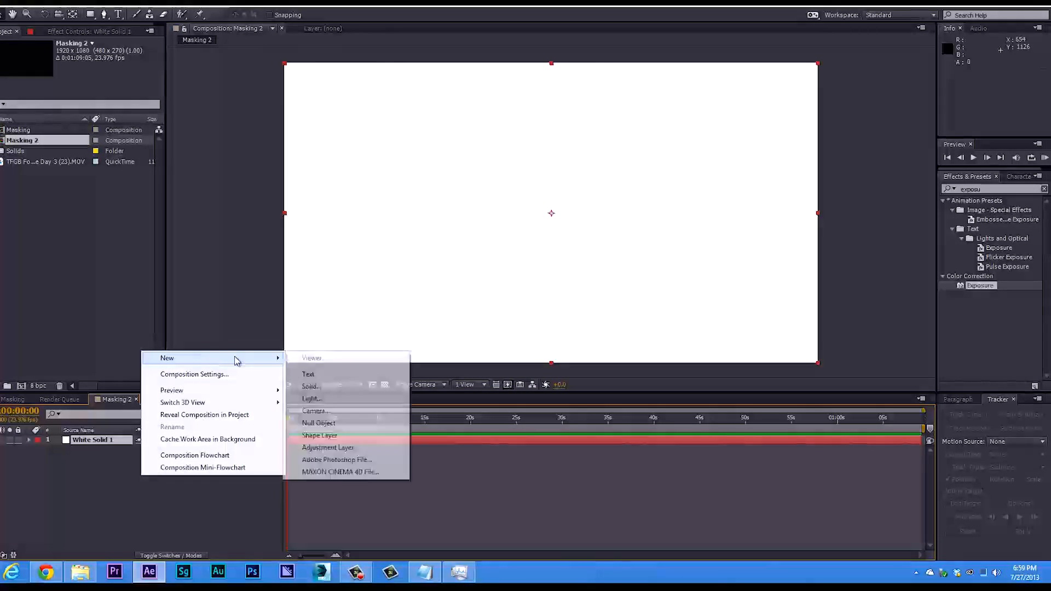
pyautogui.click(327, 388)
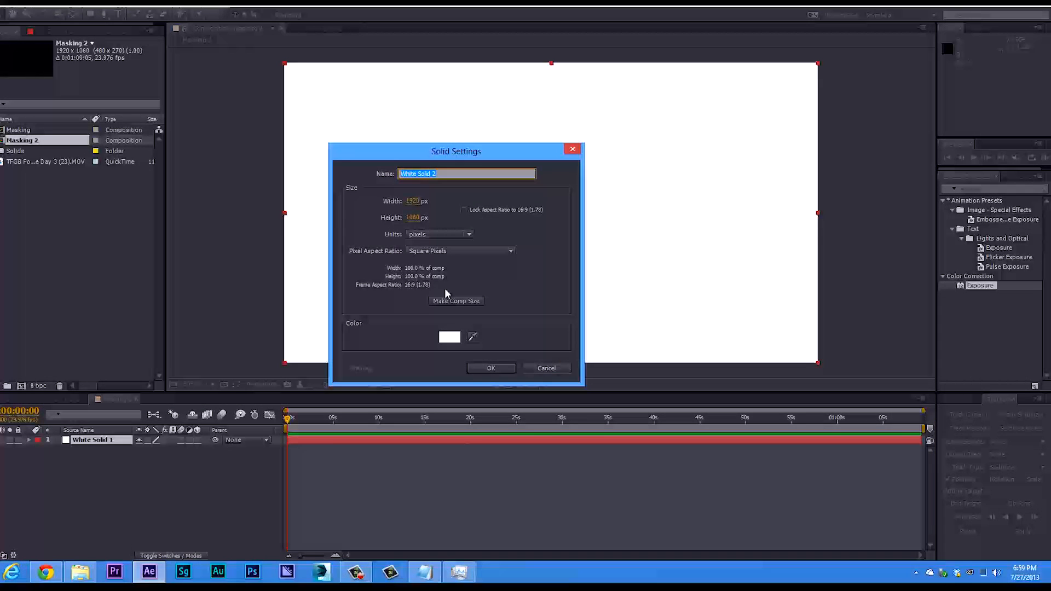
pyautogui.click(451, 301)
pyautogui.click(447, 337)
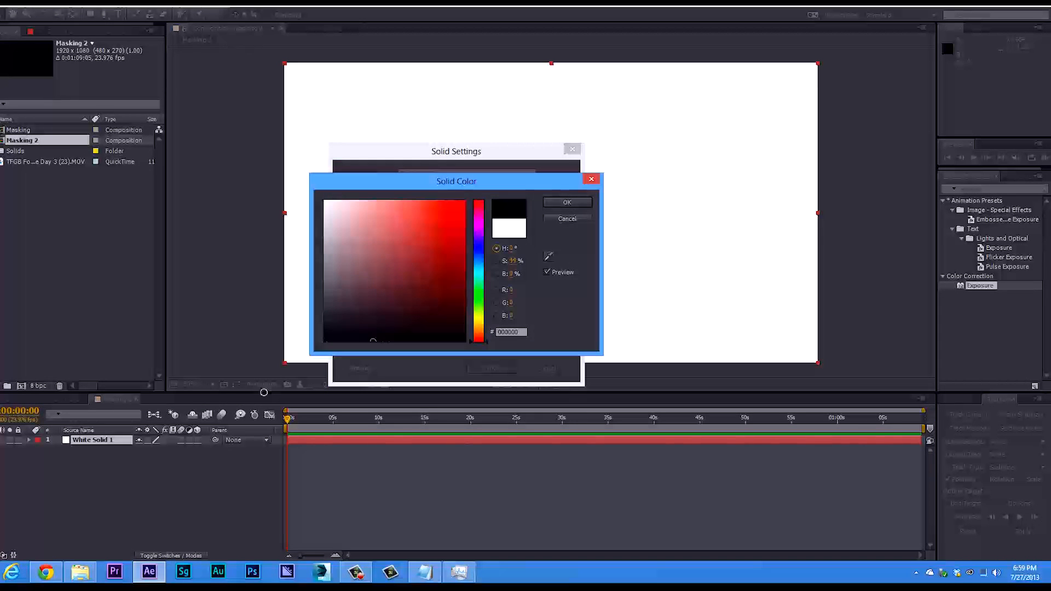
pyautogui.click(567, 202)
pyautogui.click(494, 365)
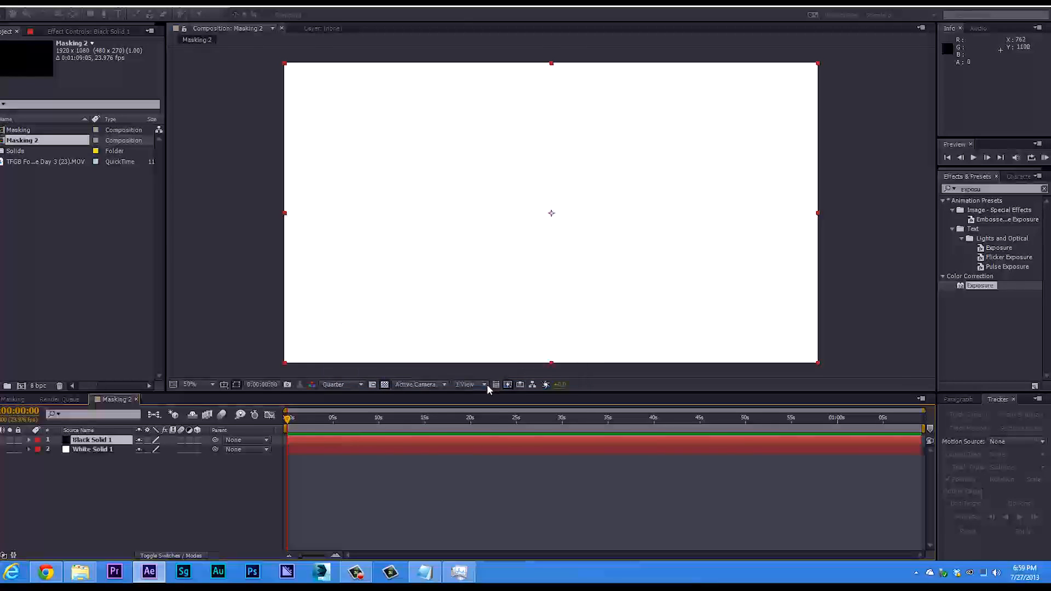
pyautogui.moveTo(87, 440); pyautogui.dragTo(88, 465)
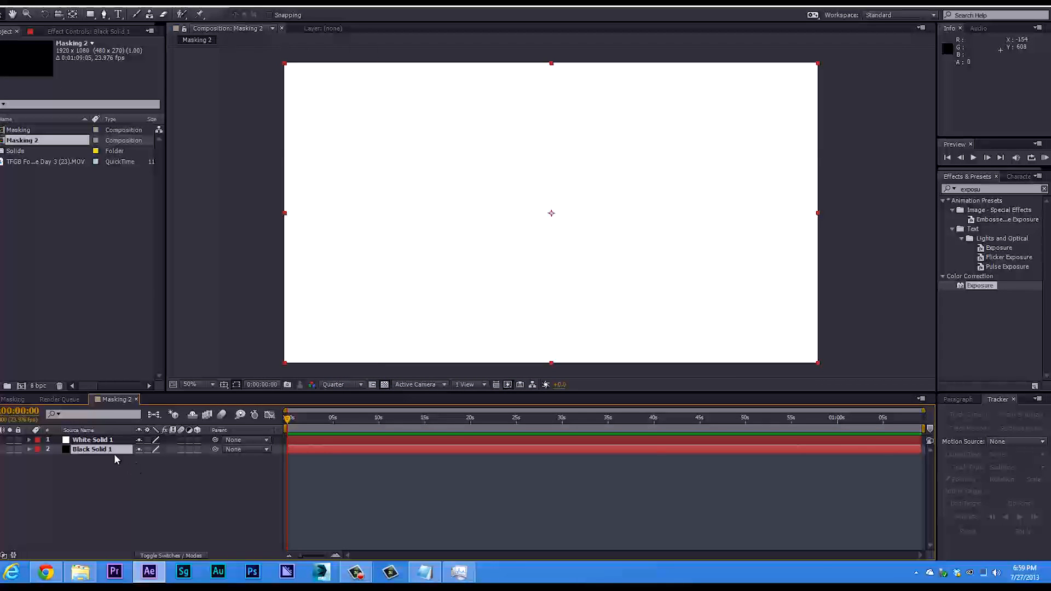
pyautogui.click(110, 440)
pyautogui.click(102, 449)
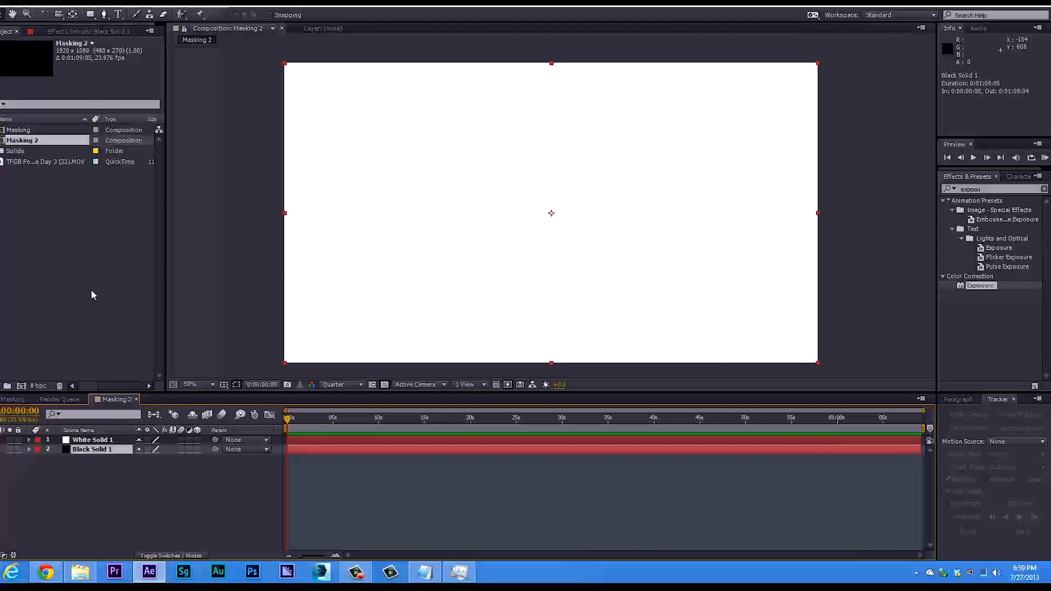
# Draw a closed, rounded seven-point mask with the Pen tool on the white solid, left of and above the frame's centre.
pyautogui.click(96, 440)
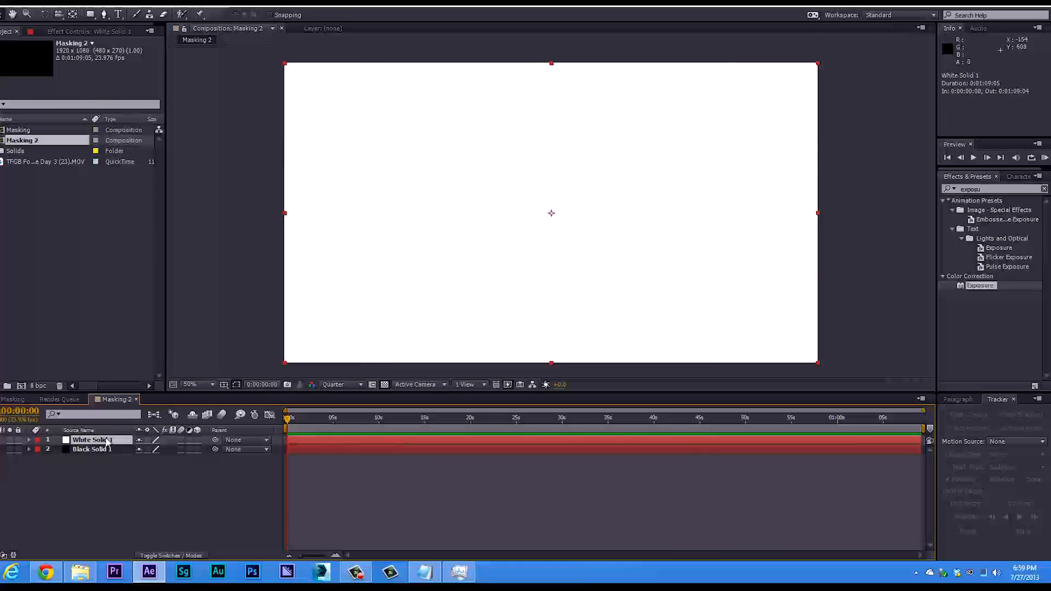
pyautogui.click(103, 15)
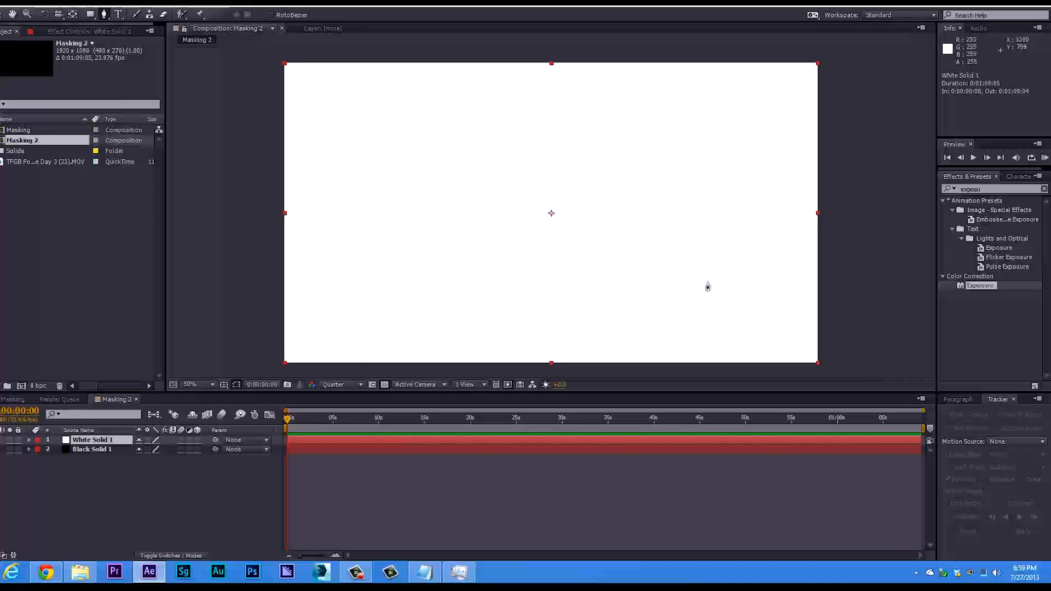
pyautogui.click(449, 124)
pyautogui.click(389, 230)
pyautogui.click(482, 253)
pyautogui.click(580, 224)
pyautogui.click(562, 144)
pyautogui.click(473, 108)
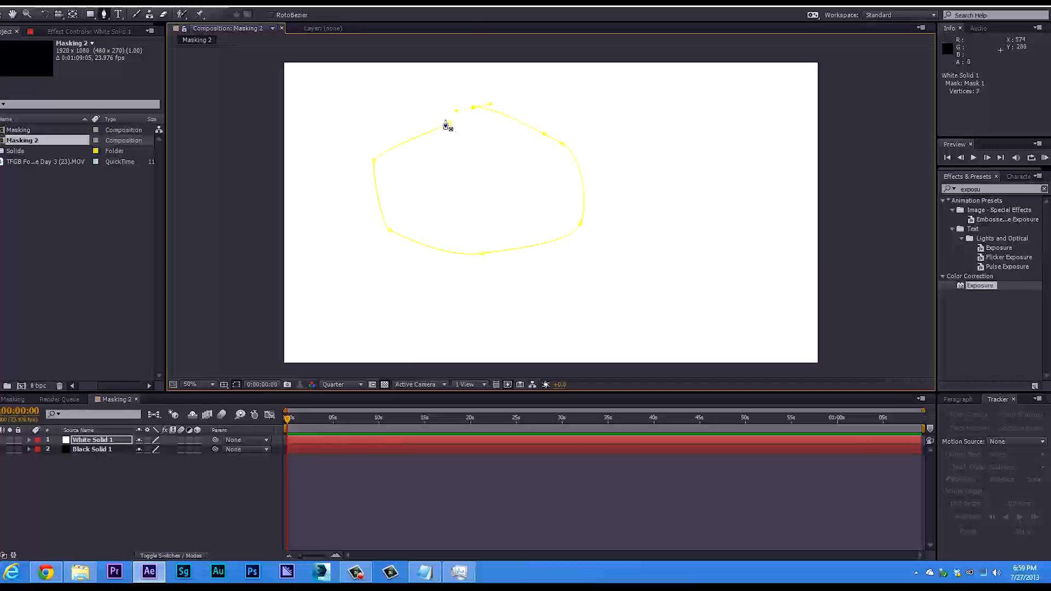
pyautogui.click(450, 129)
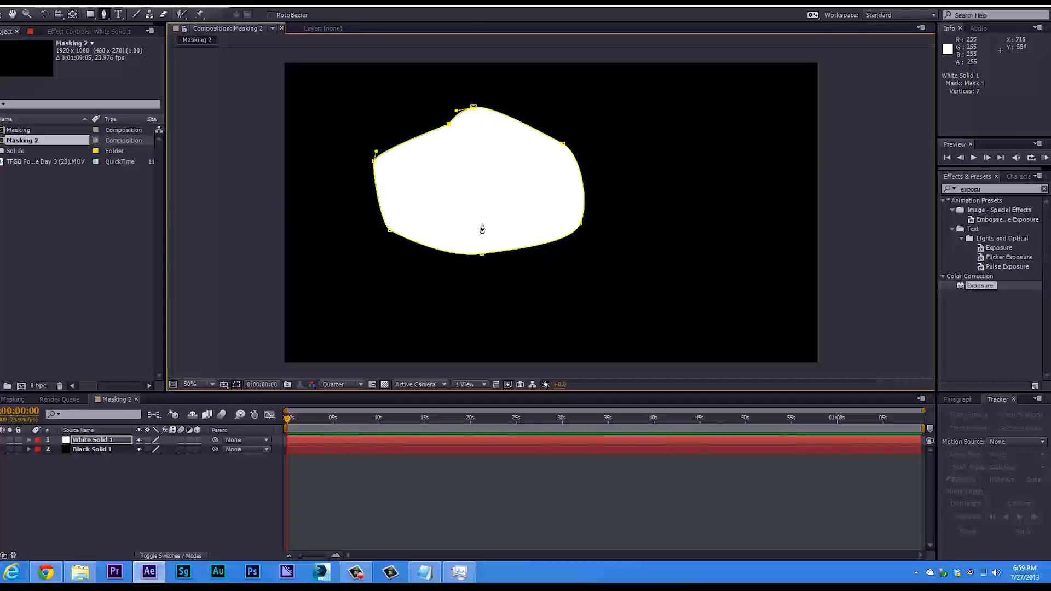
# Reveal the white solid's masks and set Mask 1 to Subtract mode.
pyautogui.click(88, 441)
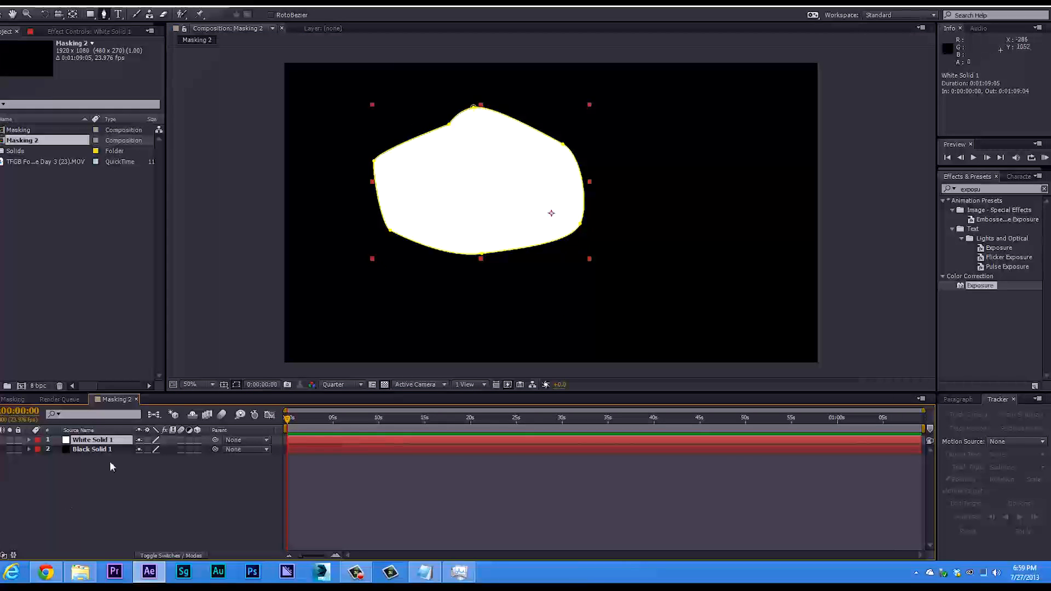
pyautogui.click(29, 440)
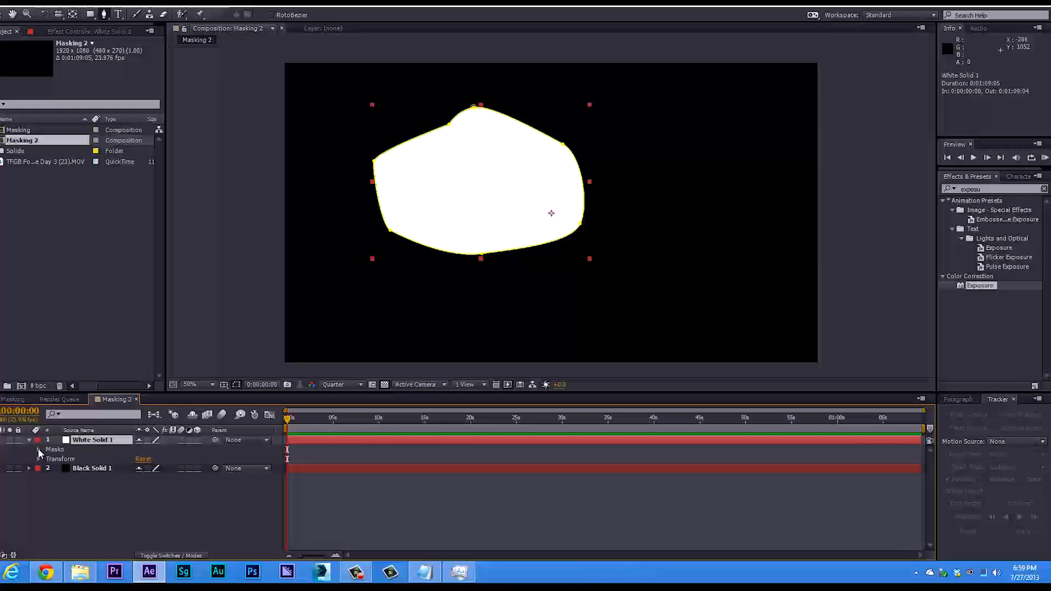
pyautogui.click(38, 449)
pyautogui.click(159, 460)
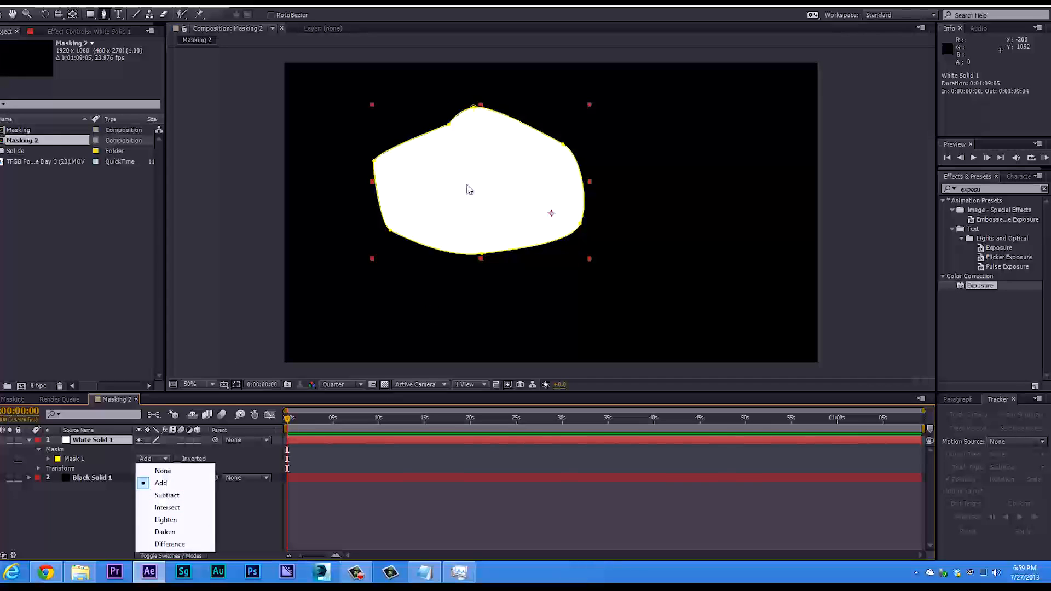
pyautogui.click(159, 495)
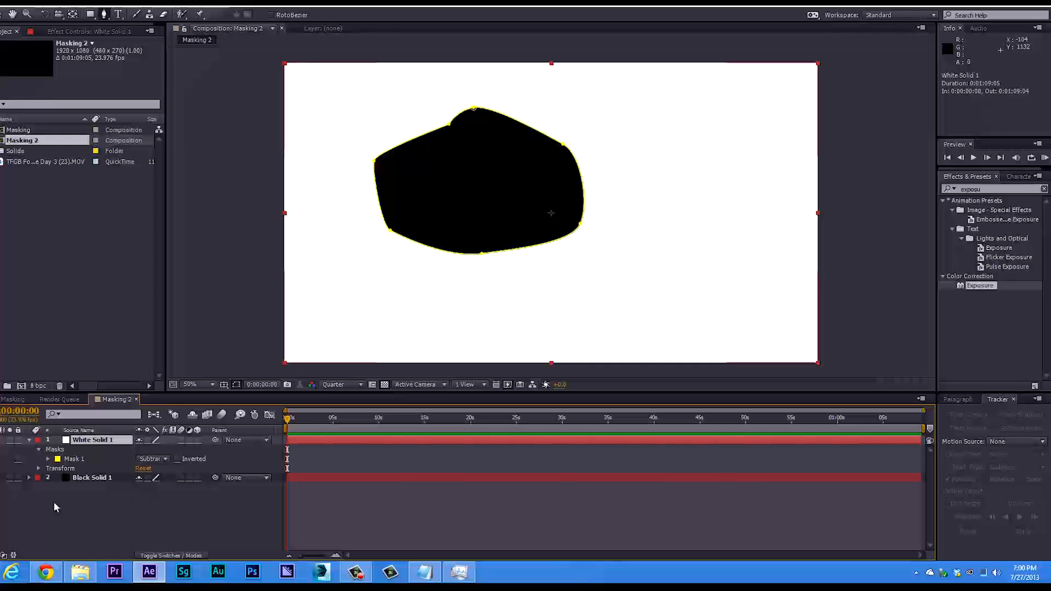
pyautogui.click(161, 459)
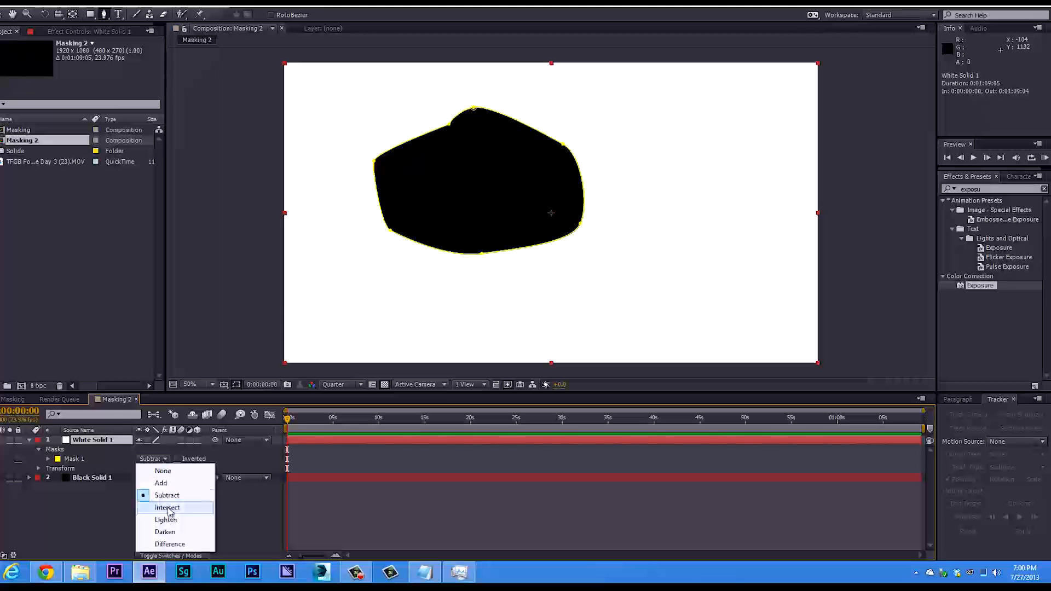
pyautogui.click(110, 514)
# Draw a second closed five-point mask with the Pen tool on the white solid, overlapping the right side of the first mask.
pyautogui.click(92, 440)
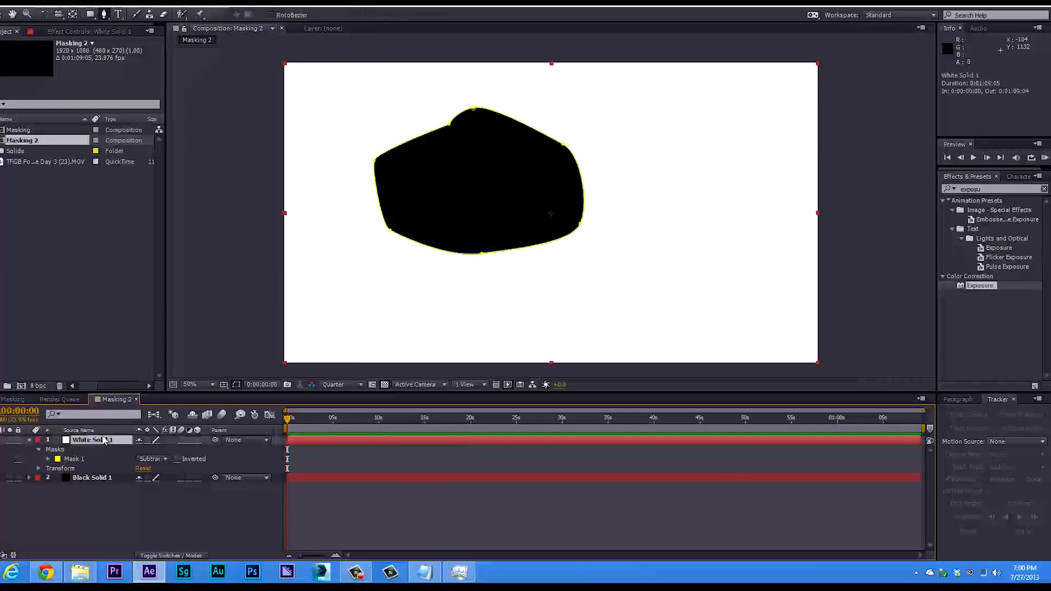
pyautogui.click(105, 15)
pyautogui.click(620, 131)
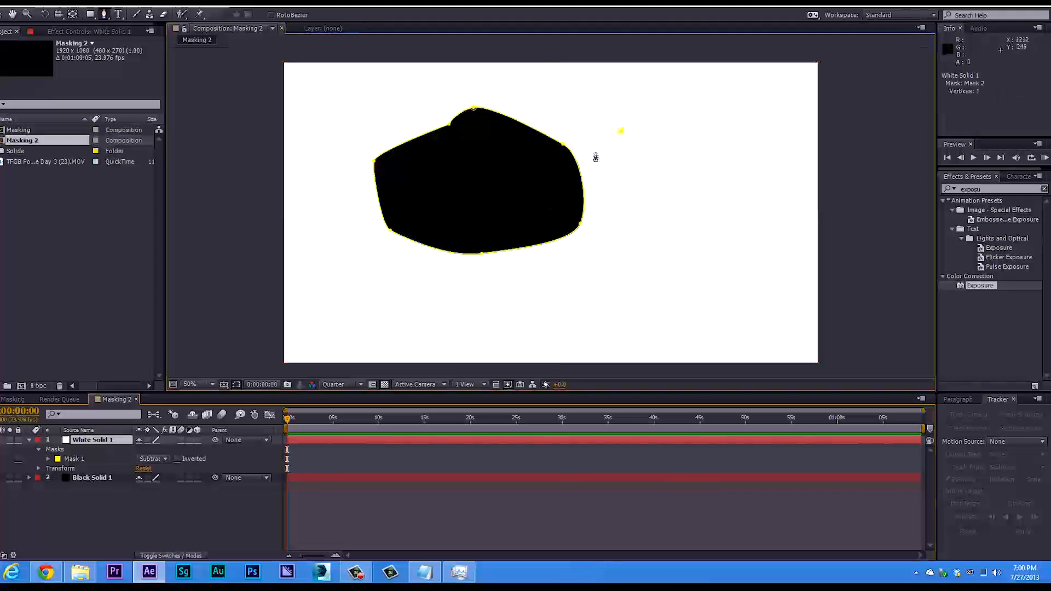
pyautogui.moveTo(550, 171); pyautogui.dragTo(537, 263)
pyautogui.moveTo(611, 294); pyautogui.dragTo(658, 279)
pyautogui.click(672, 272)
pyautogui.moveTo(714, 204); pyautogui.dragTo(704, 164)
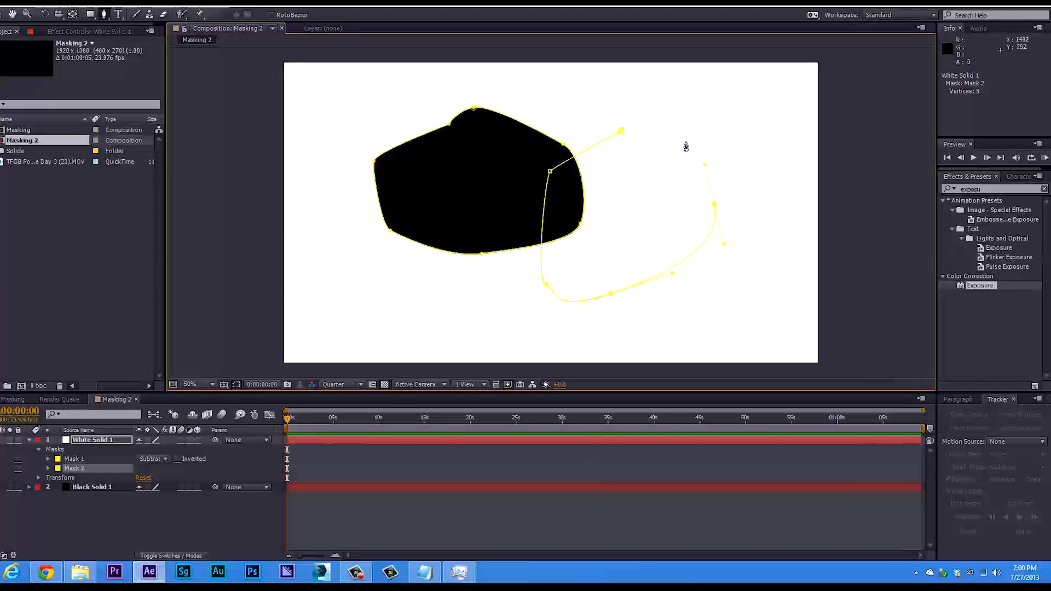
pyautogui.click(621, 131)
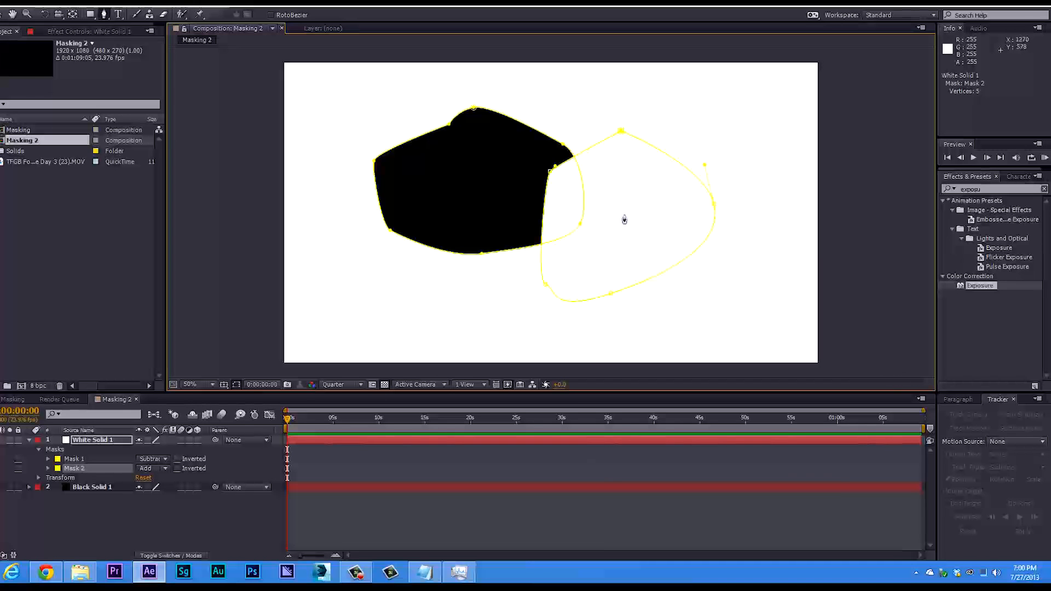
# Try Intersect mode on both masks of the white solid, followed by Subtract mode on Mask 2.
pyautogui.click(151, 469)
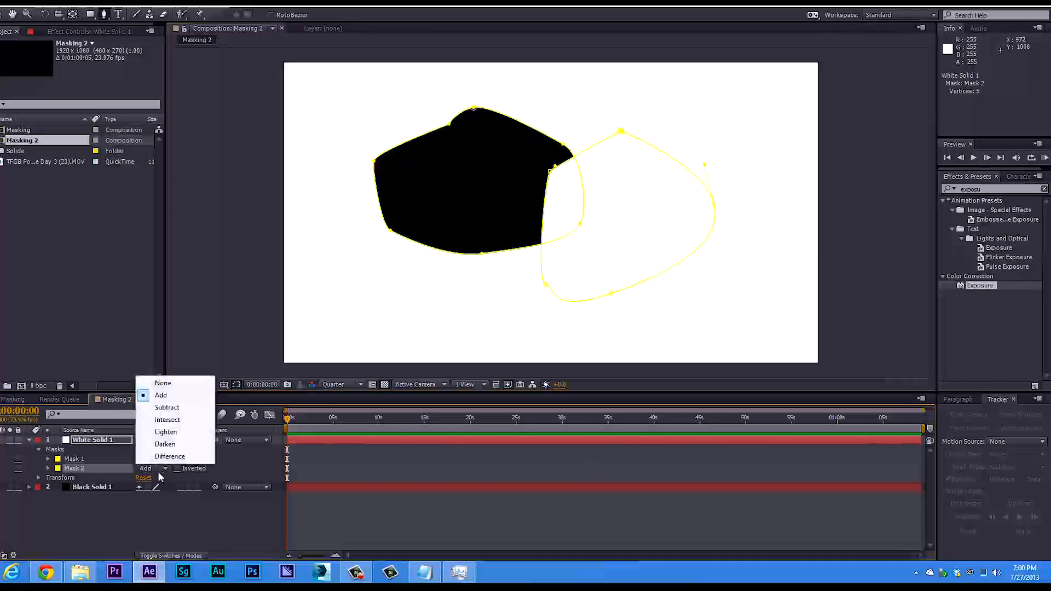
pyautogui.click(178, 419)
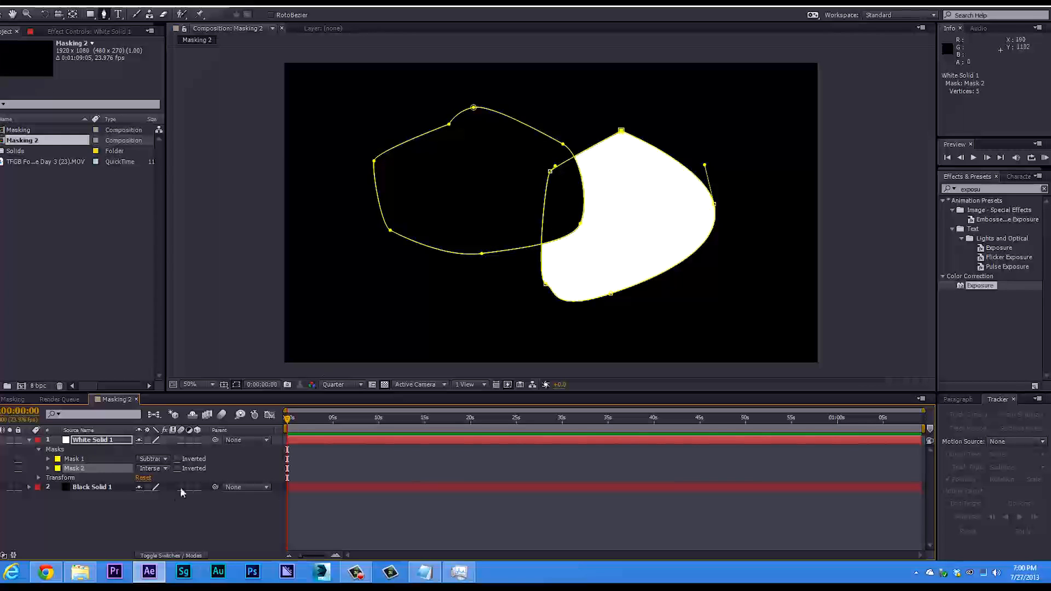
pyautogui.click(165, 459)
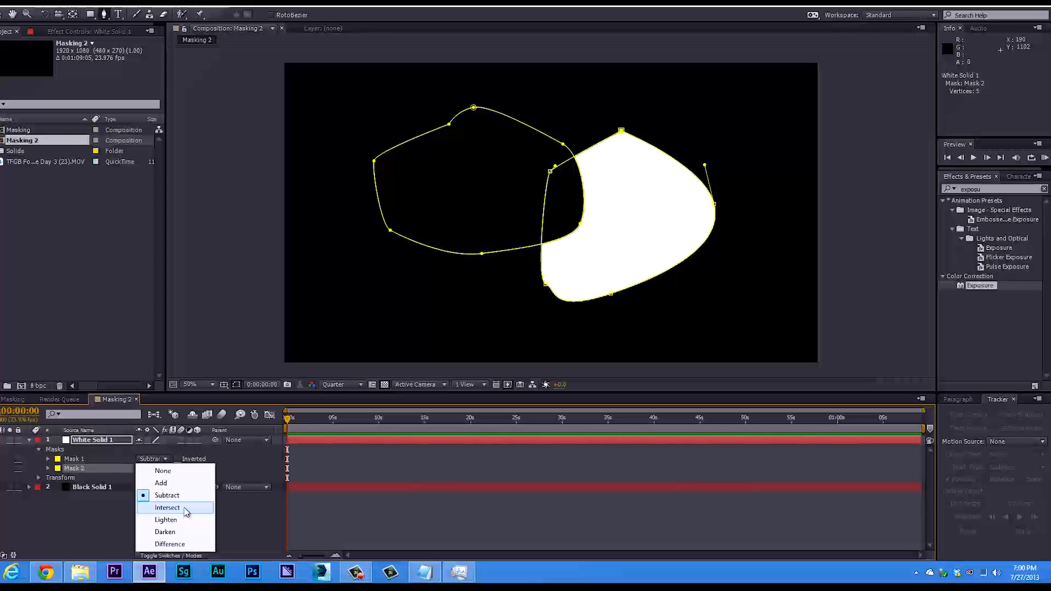
pyautogui.click(167, 507)
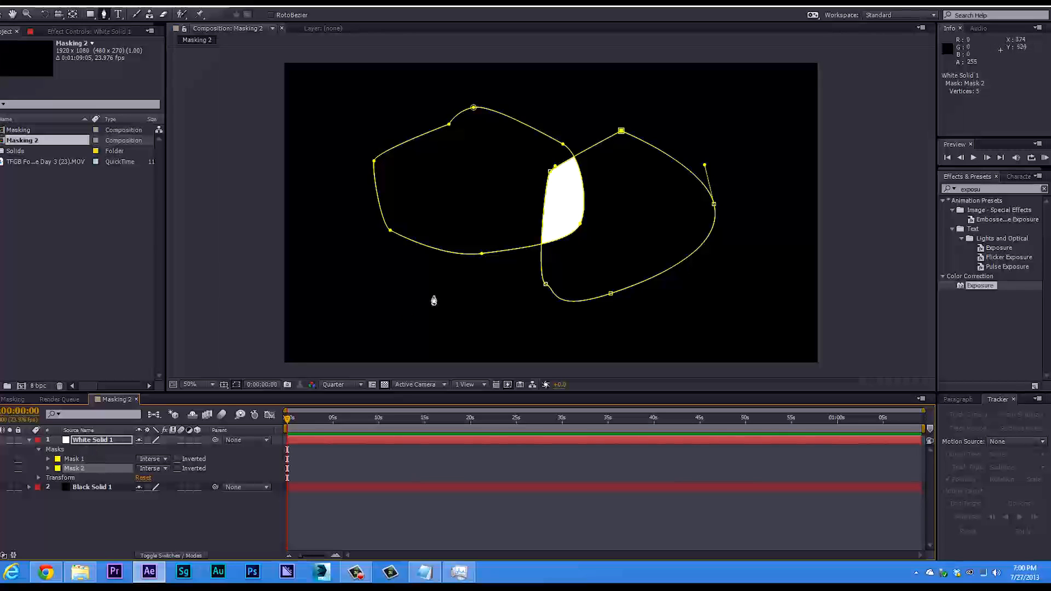
pyautogui.click(156, 467)
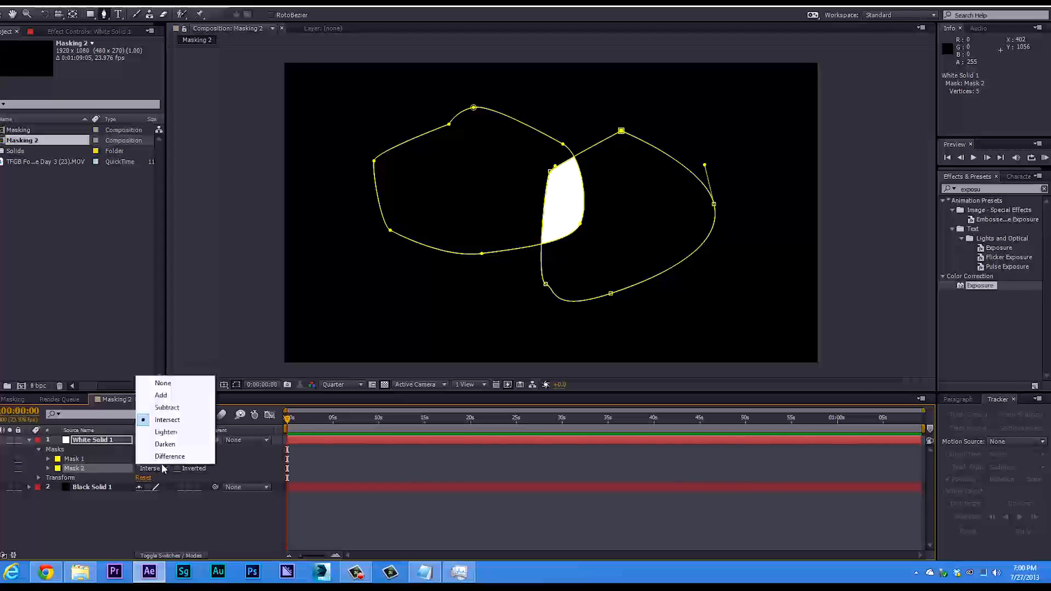
pyautogui.click(164, 407)
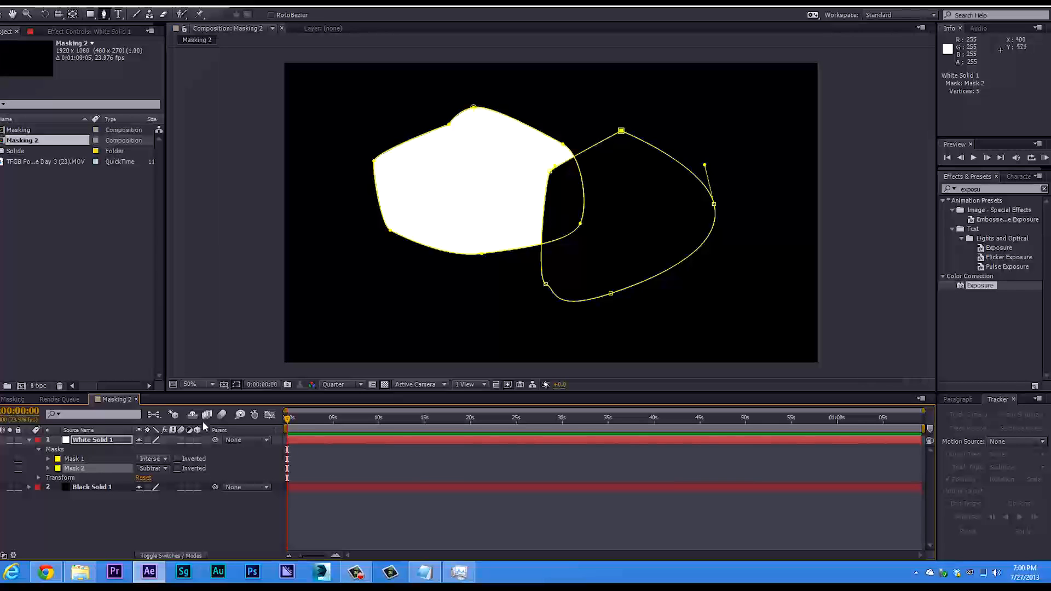
# Set the mode of both Mask 1 and Mask 2 on the white solid to None.
pyautogui.click(163, 466)
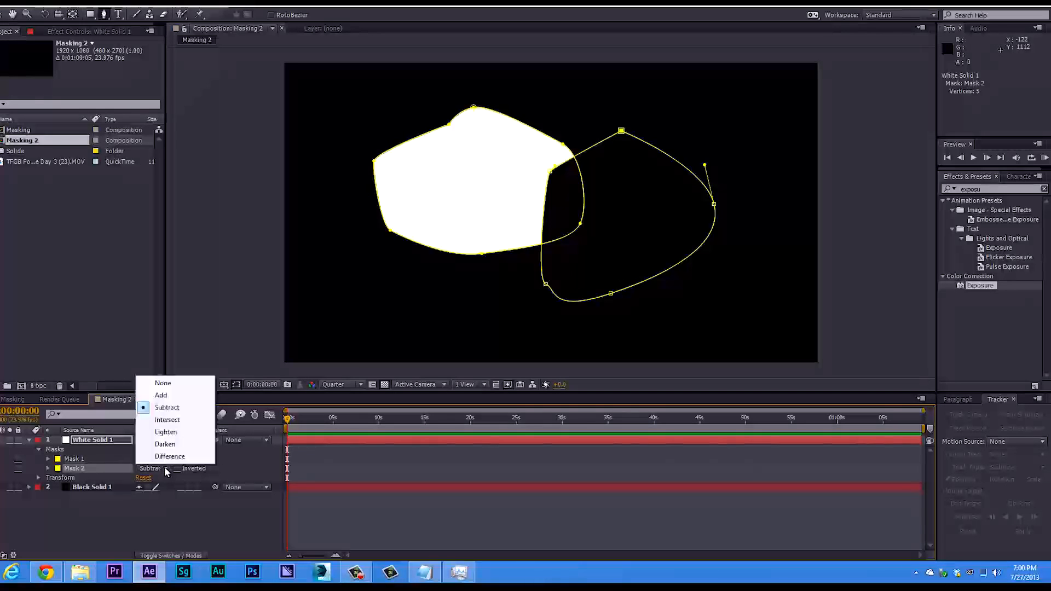
pyautogui.click(180, 385)
pyautogui.click(159, 459)
pyautogui.click(160, 472)
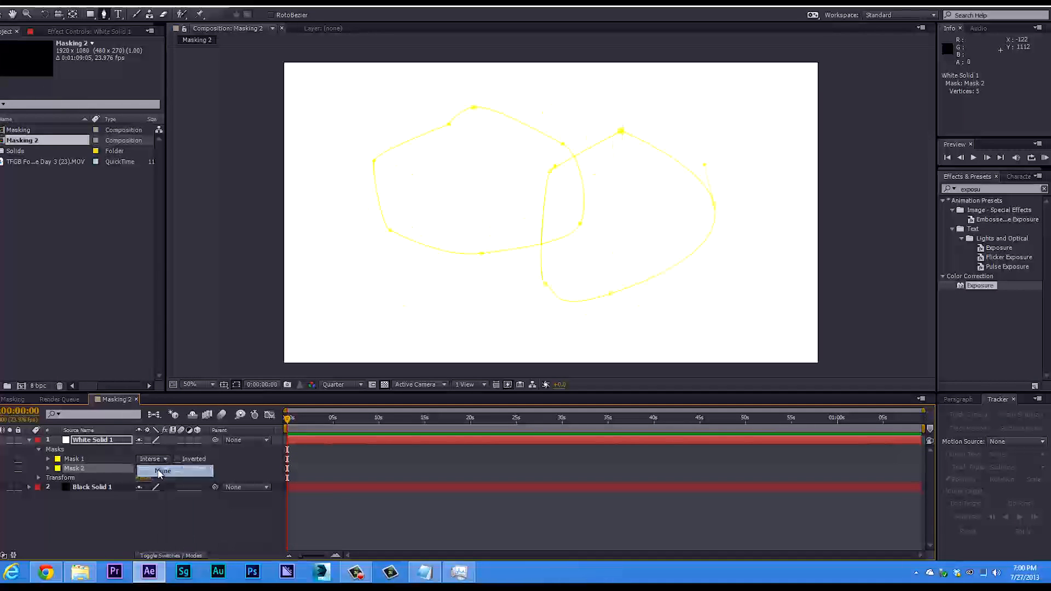
pyautogui.click(77, 441)
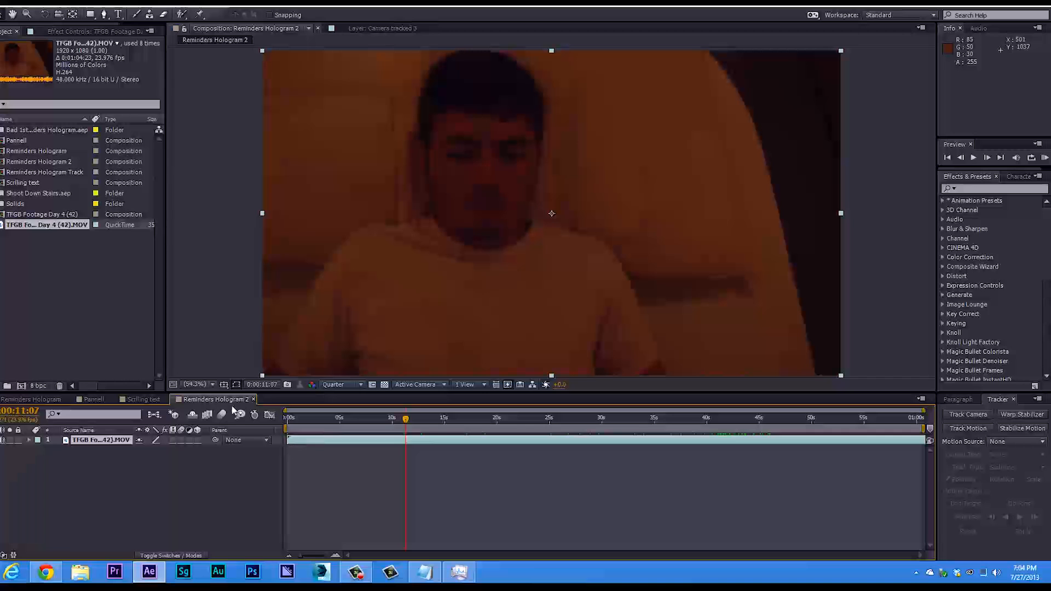
# Select the footage layer in the Reminders Hologram 2 composition and scrub through it to 0:00:12:01.
pyautogui.click(137, 455)
pyautogui.click(110, 440)
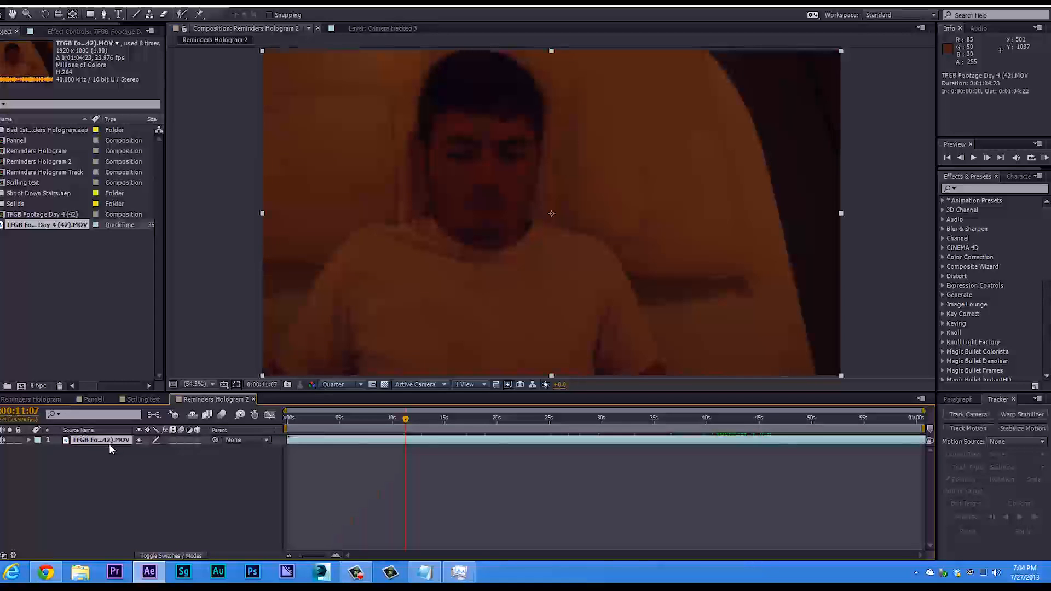
pyautogui.moveTo(408, 418)
pyautogui.mouseDown()
pyautogui.moveTo(460, 416)
pyautogui.moveTo(383, 421)
pyautogui.moveTo(403, 425)
pyautogui.mouseUp()
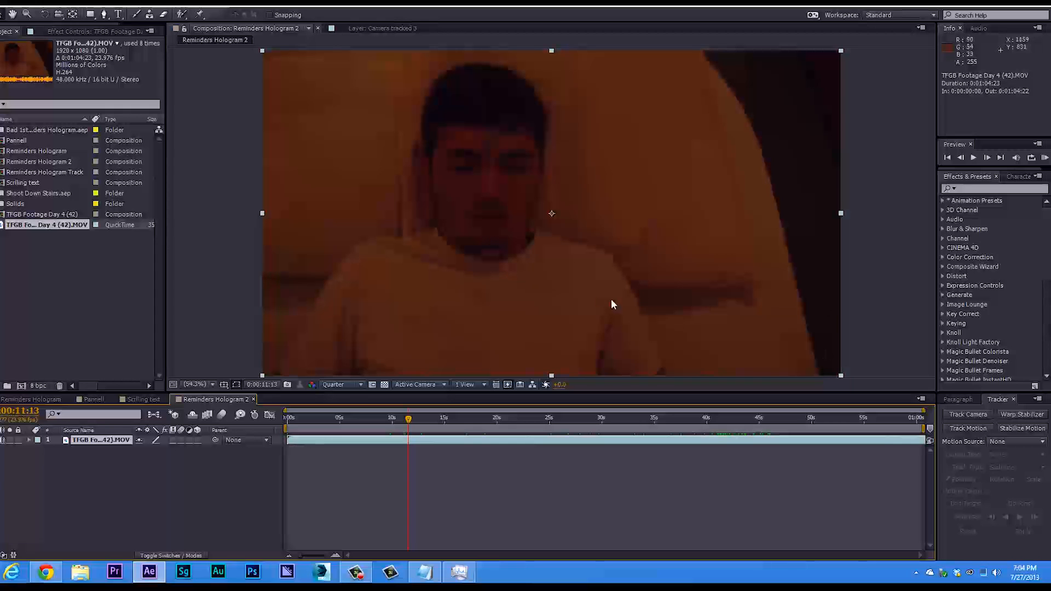
pyautogui.moveTo(409, 419)
pyautogui.mouseDown()
pyautogui.moveTo(446, 421)
pyautogui.moveTo(414, 421)
pyautogui.mouseUp()
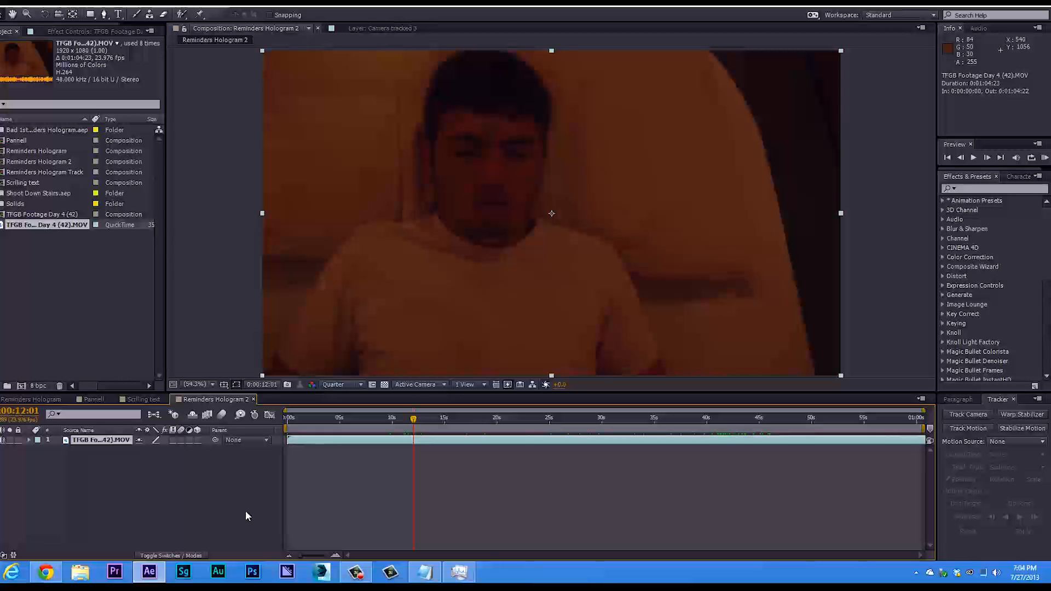
# Add a text layer reading "Text" over the man's head in the footage.
pyautogui.click(118, 15)
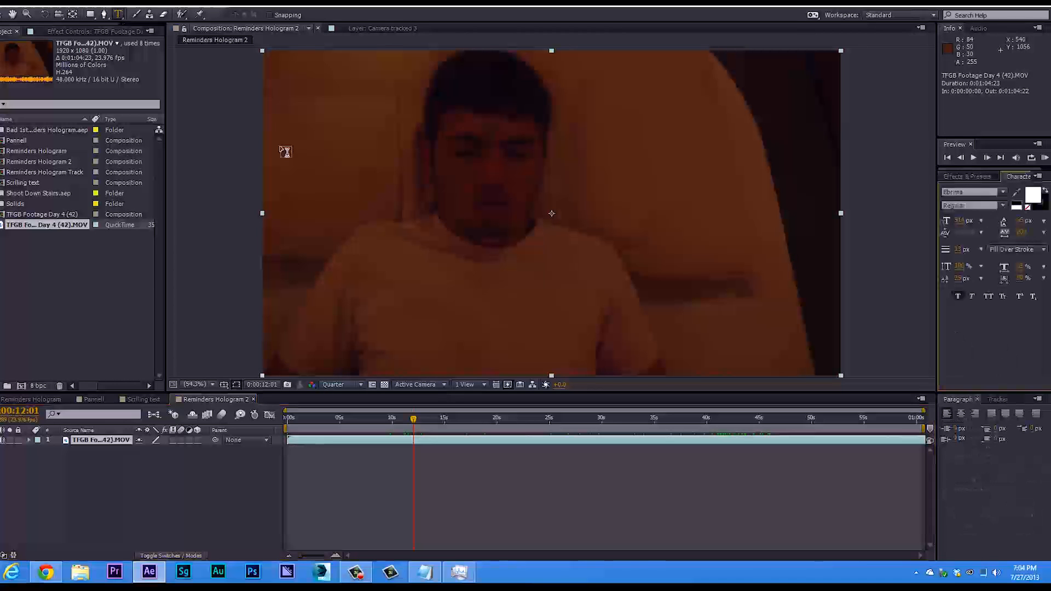
pyautogui.click(406, 176)
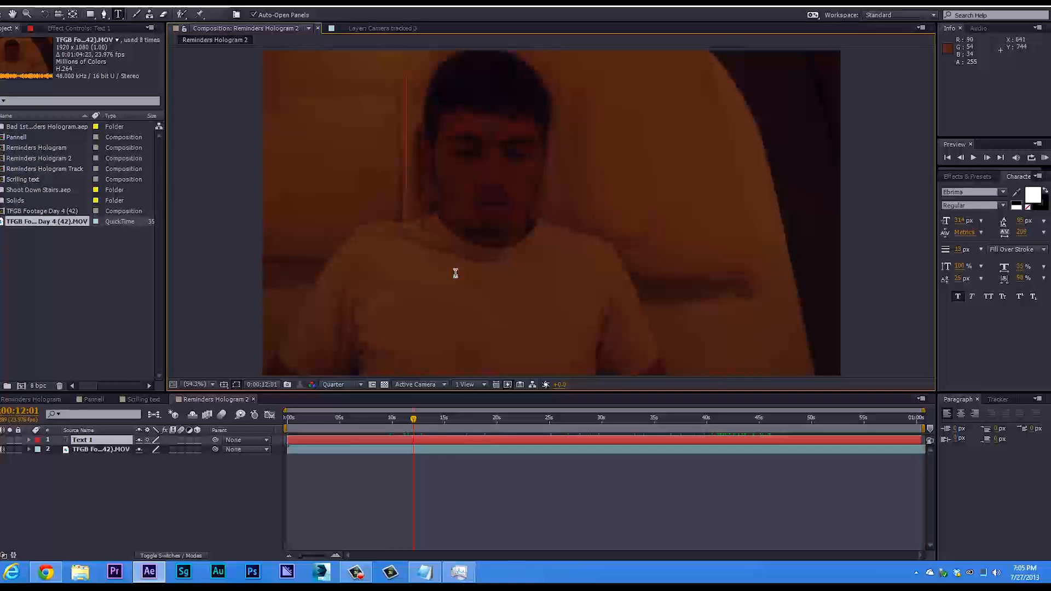
pyautogui.write('Text')
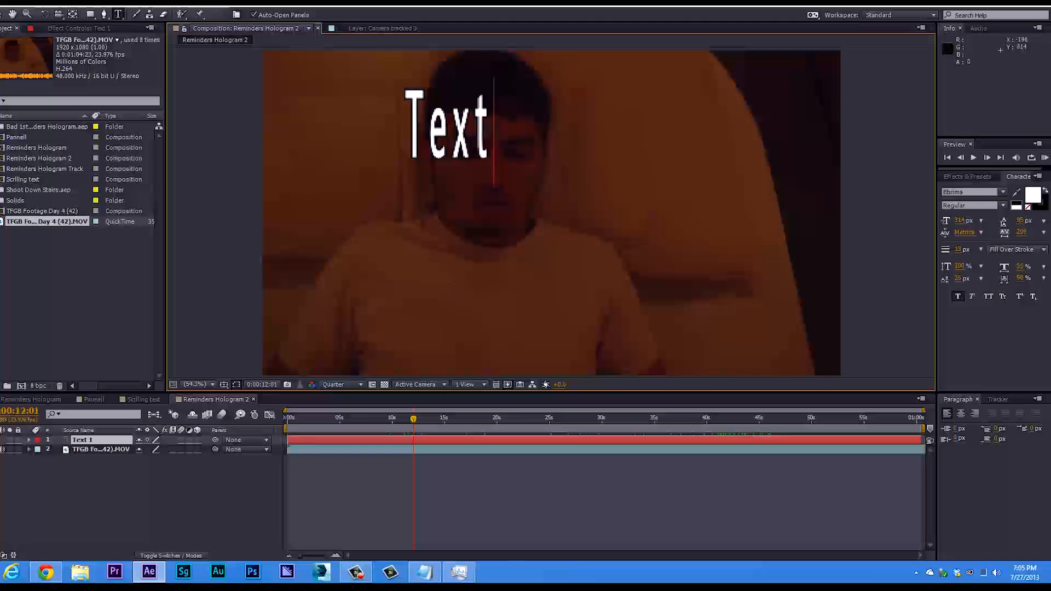
# Move the text just to the right of the man's head and hide the text layer.
pyautogui.click(2, 15)
pyautogui.moveTo(491, 126); pyautogui.dragTo(473, 154)
pyautogui.moveTo(534, 144); pyautogui.dragTo(646, 131)
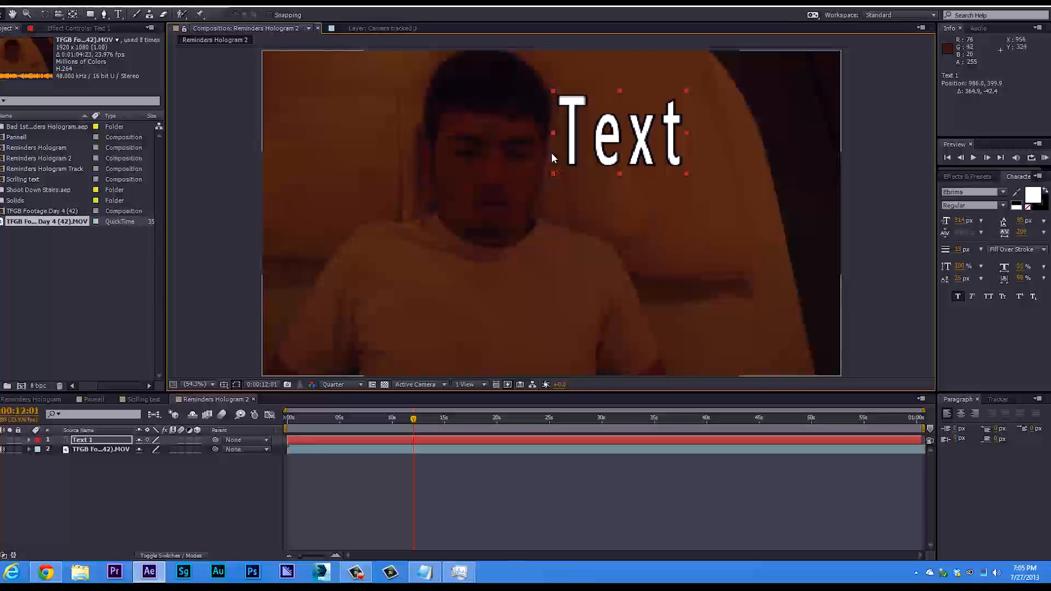
pyautogui.moveTo(583, 142); pyautogui.dragTo(647, 139)
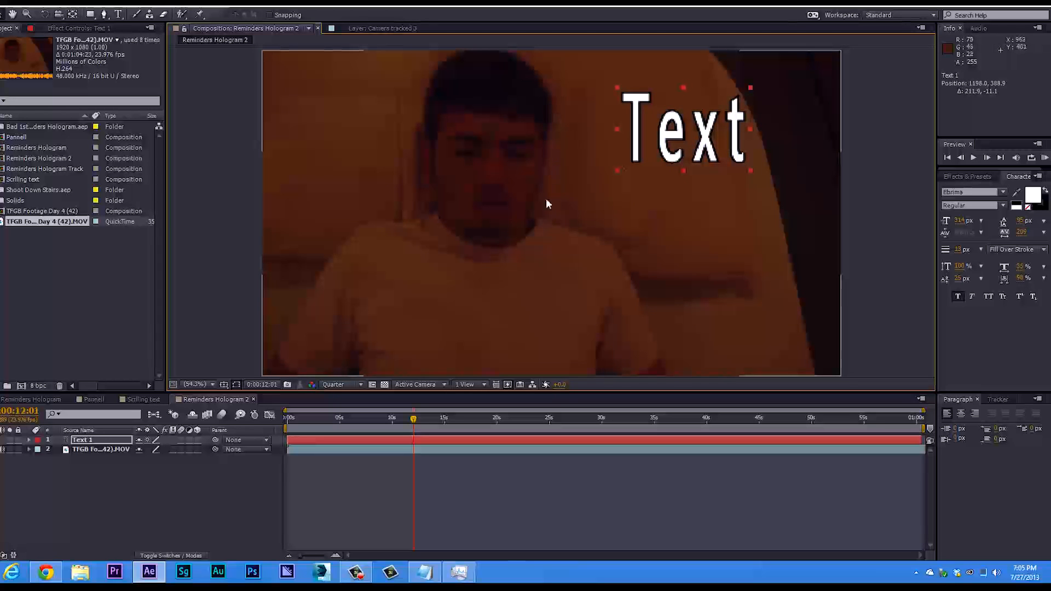
pyautogui.moveTo(690, 140); pyautogui.dragTo(619, 144)
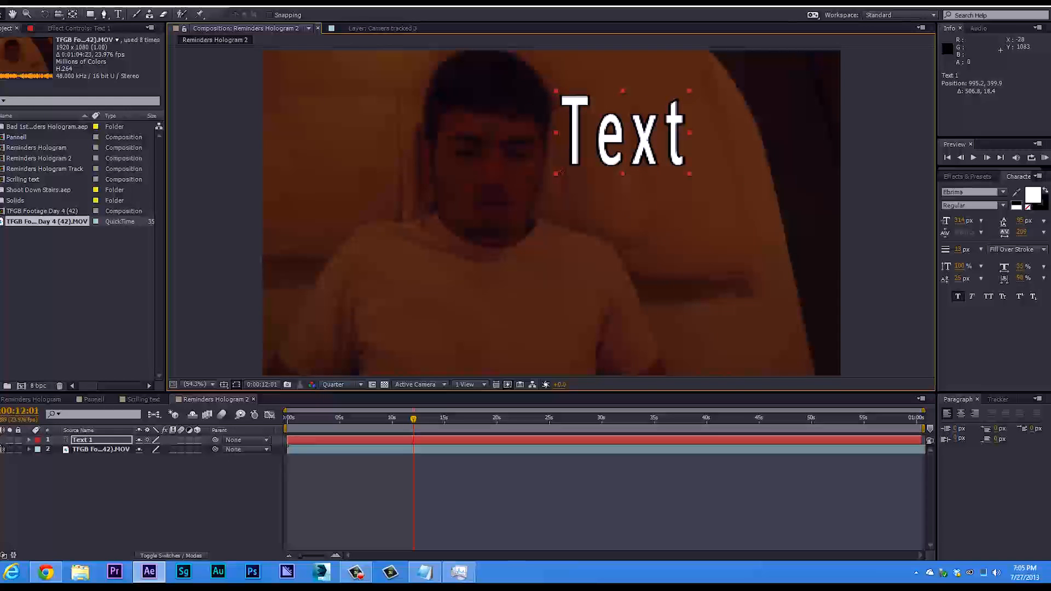
pyautogui.click(3, 440)
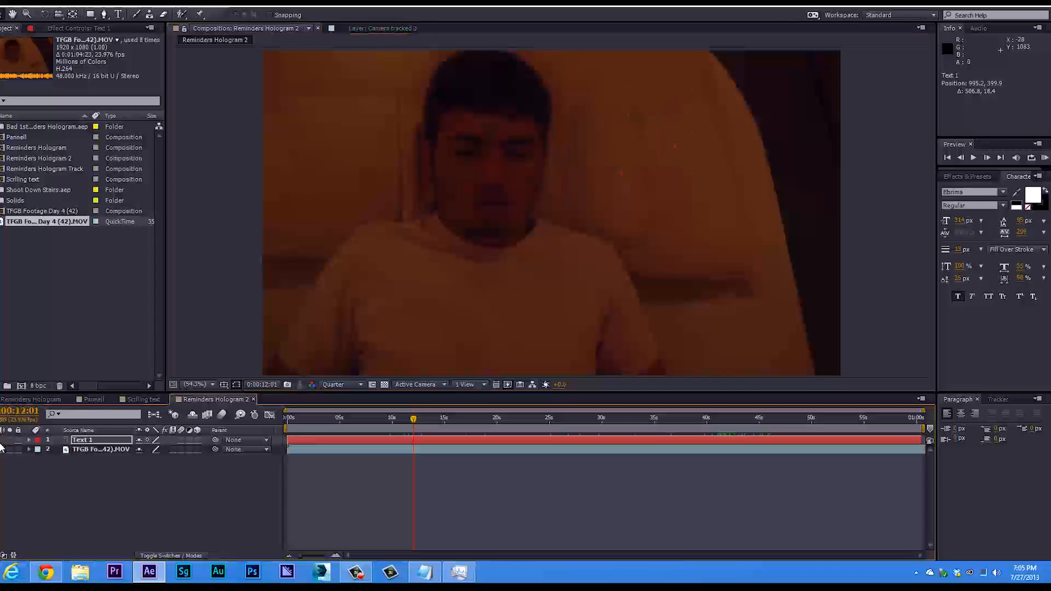
# Move the playhead to 0:00:10:00 and duplicate the footage layer.
pyautogui.click(90, 448)
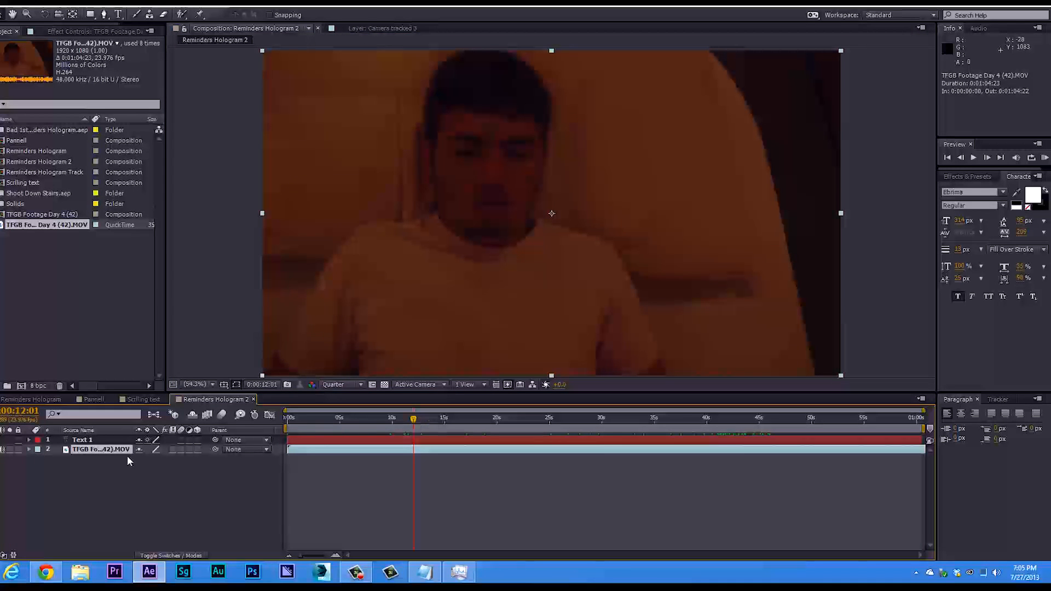
pyautogui.moveTo(381, 430)
pyautogui.mouseDown()
pyautogui.moveTo(328, 428)
pyautogui.moveTo(366, 422)
pyautogui.moveTo(381, 426)
pyautogui.moveTo(323, 432)
pyautogui.moveTo(444, 425)
pyautogui.moveTo(392, 432)
pyautogui.mouseUp()
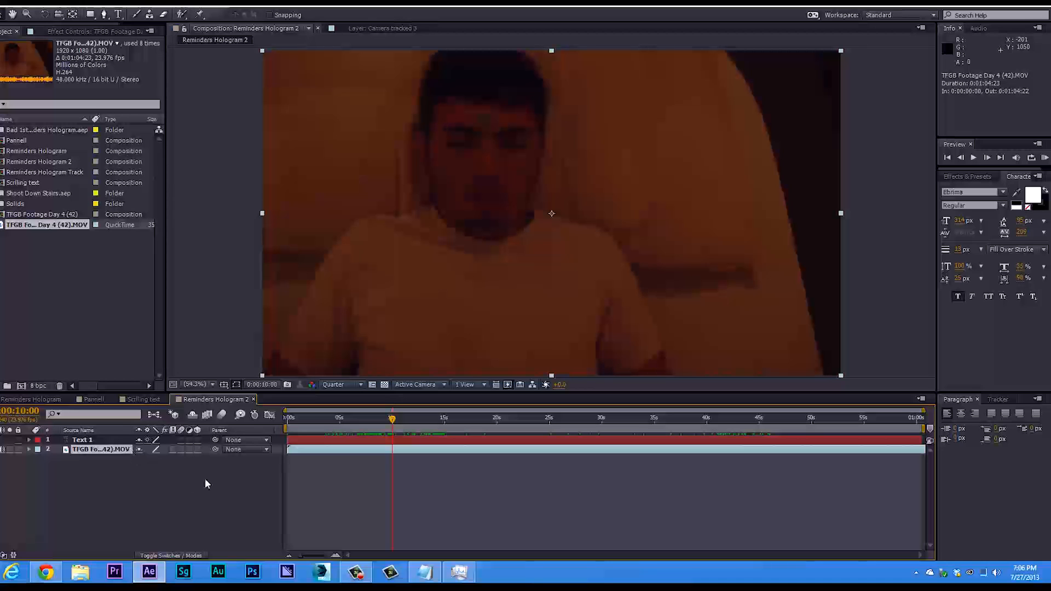
pyautogui.hotkey('ctrl', 'd')
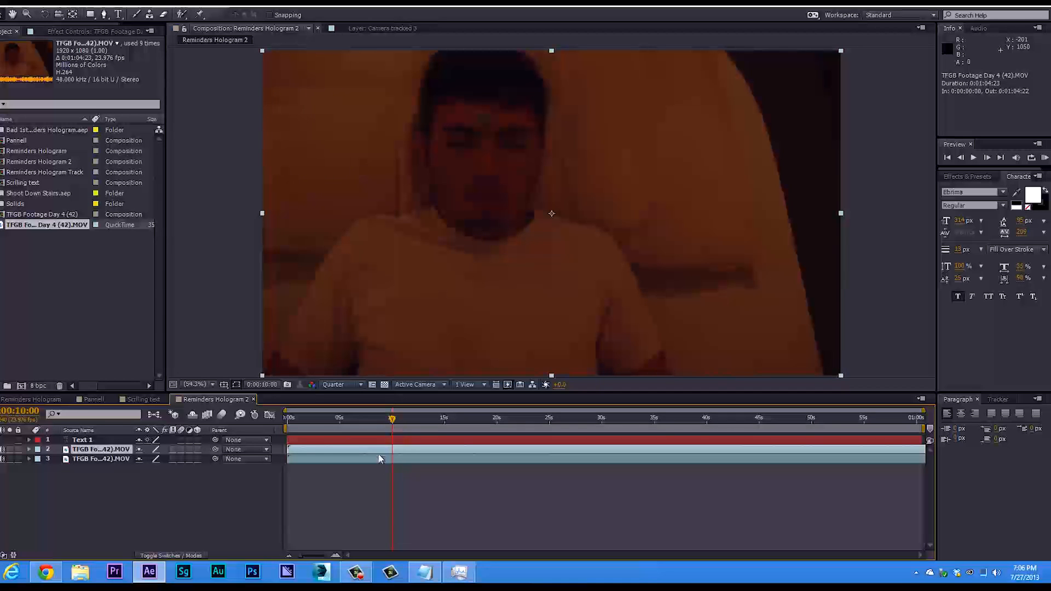
# Split the duplicated footage layer at 0:00:10:00 and delete the part before the split.
pyautogui.click(13, 5)
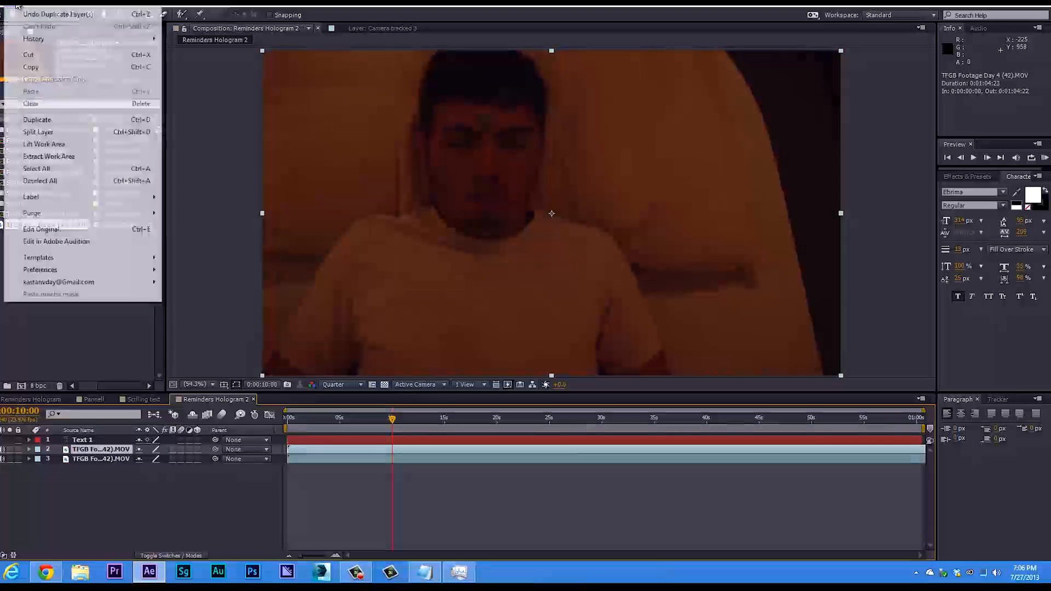
pyautogui.click(70, 134)
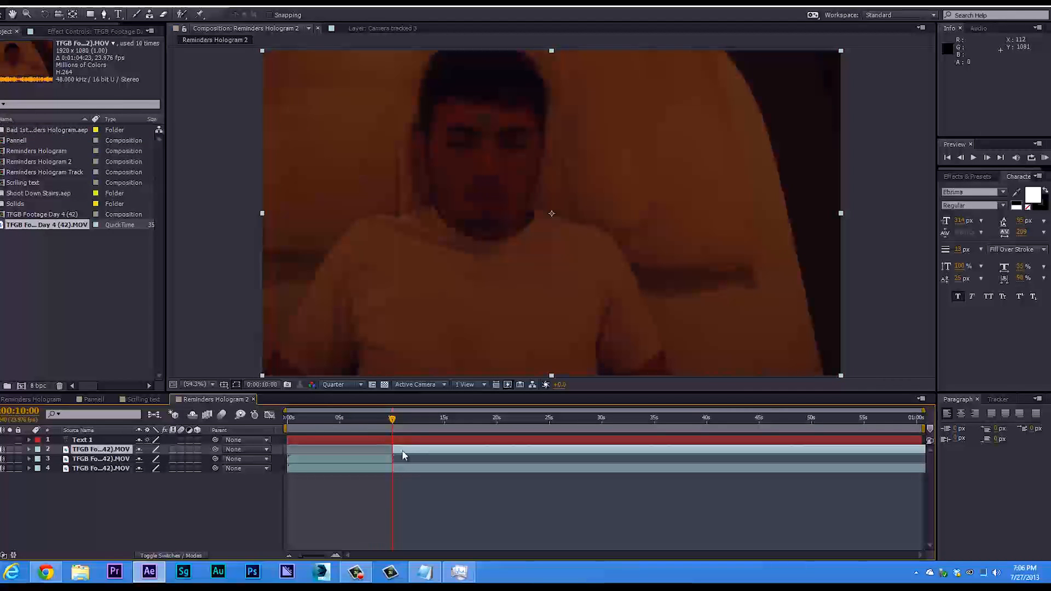
pyautogui.click(374, 458)
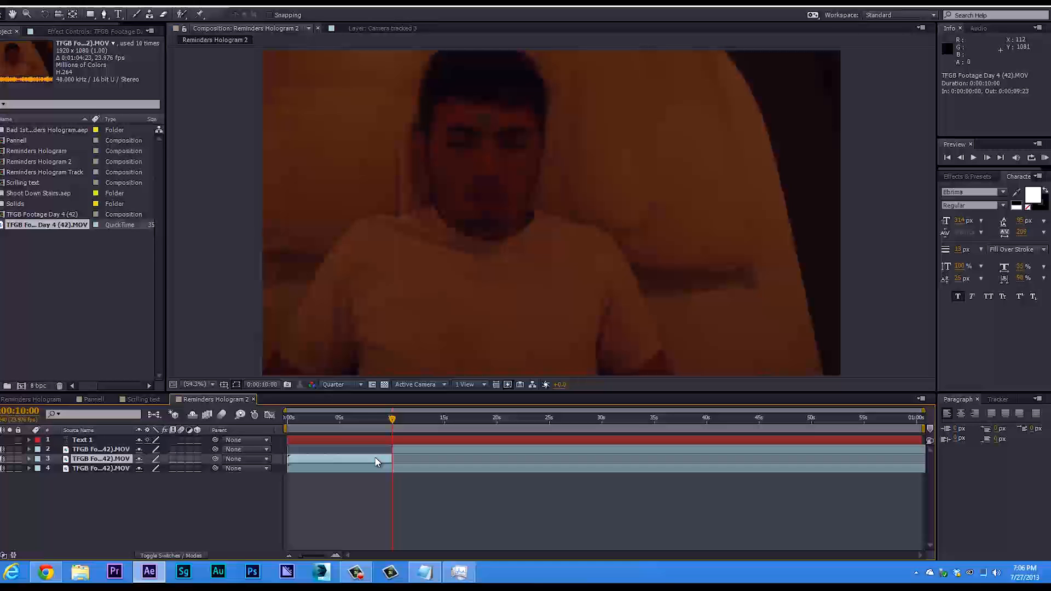
pyautogui.press('Delete')
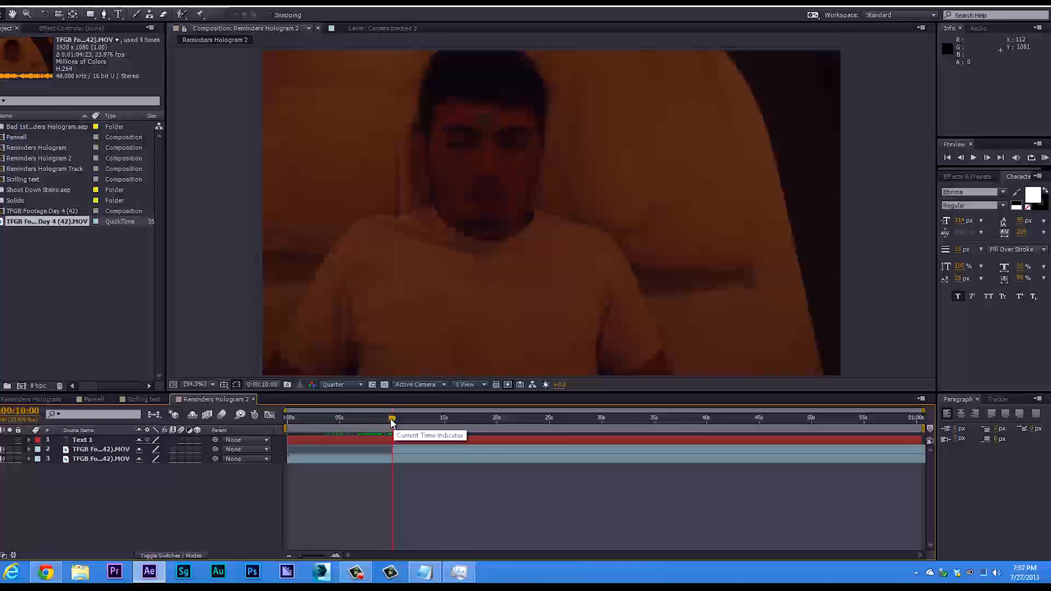
# Split the duplicated footage layer at 0:00:12:17 and delete the part after the split.
pyautogui.moveTo(393, 421); pyautogui.dragTo(420, 422)
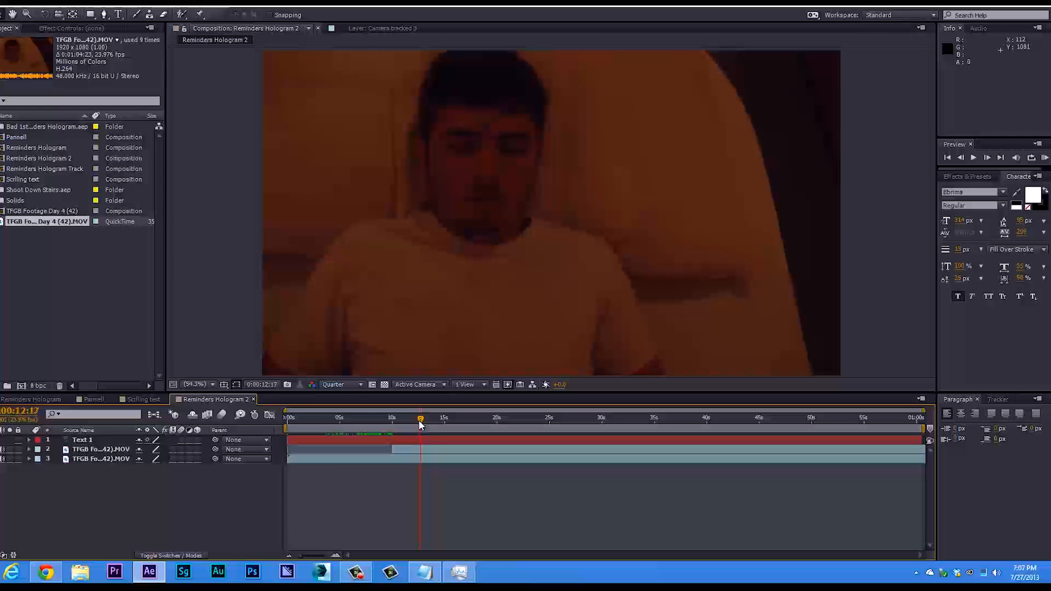
pyautogui.click(421, 450)
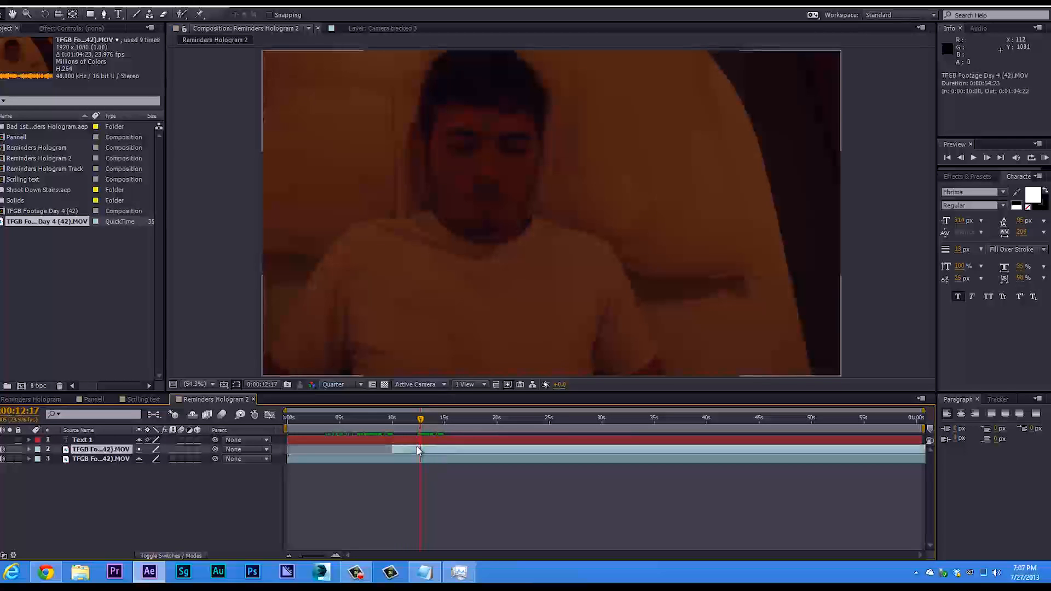
pyautogui.click(12, 7)
pyautogui.click(52, 133)
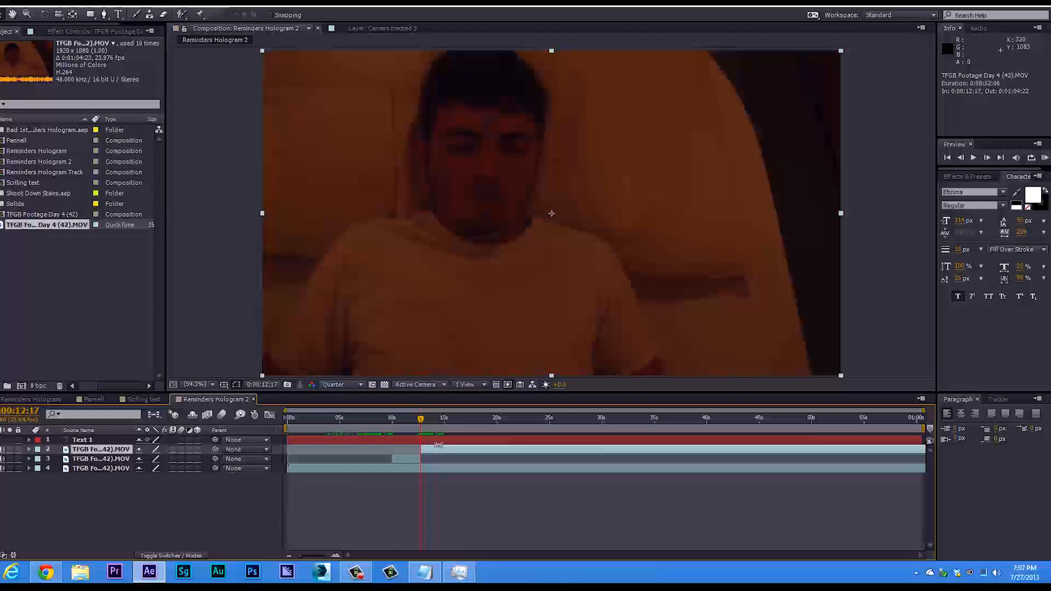
pyautogui.press('Delete')
pyautogui.click(412, 459)
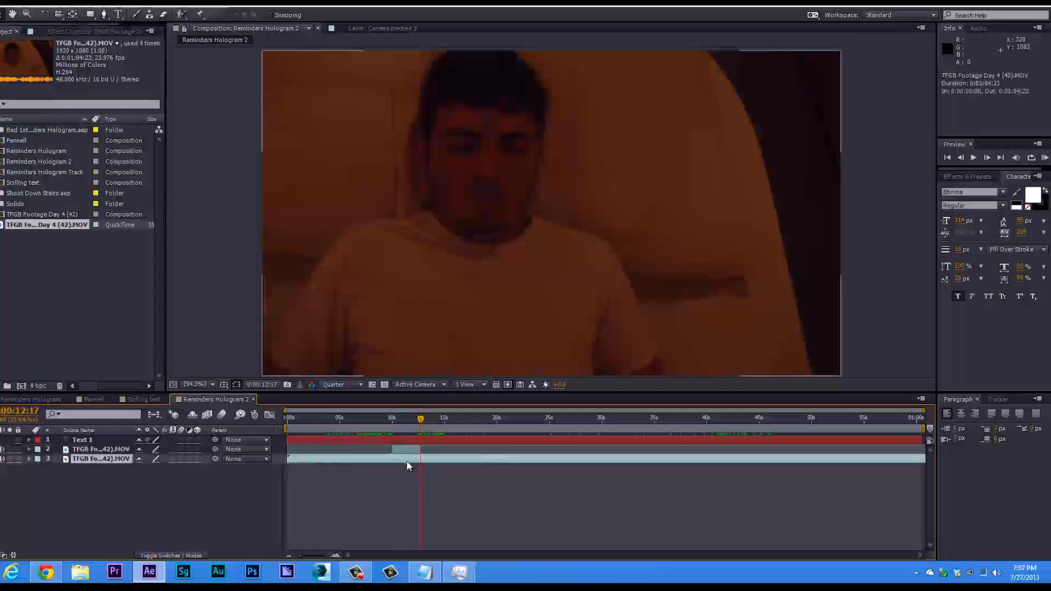
# Move the playhead to 0:00:11:08 and rename the trimmed duplicate layer as Roto.
pyautogui.moveTo(413, 427)
pyautogui.mouseDown()
pyautogui.moveTo(393, 422)
pyautogui.moveTo(405, 422)
pyautogui.mouseUp()
pyautogui.click(407, 451)
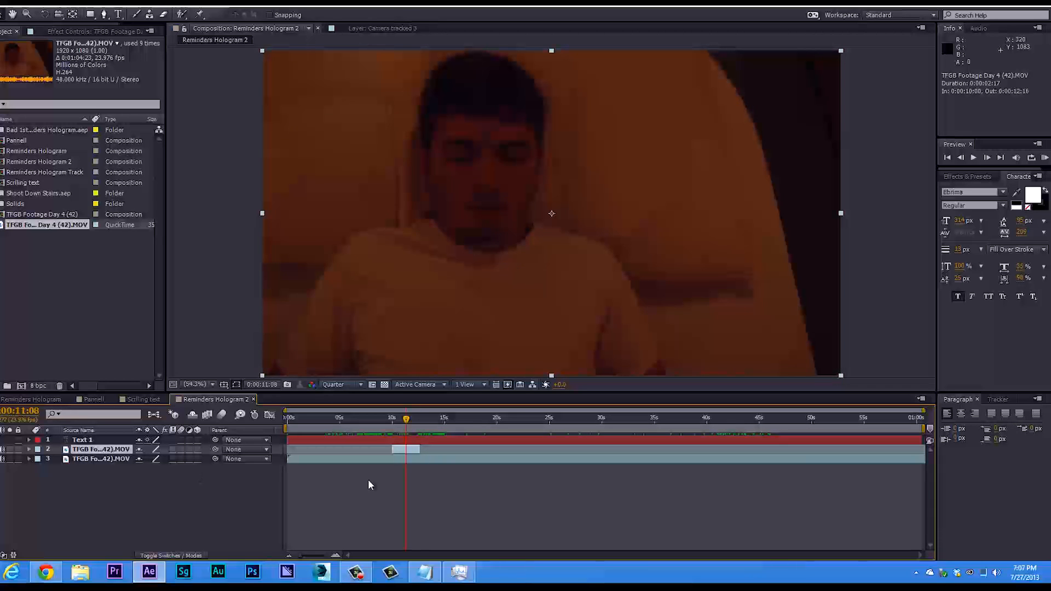
pyautogui.press('Return')
pyautogui.write('R')
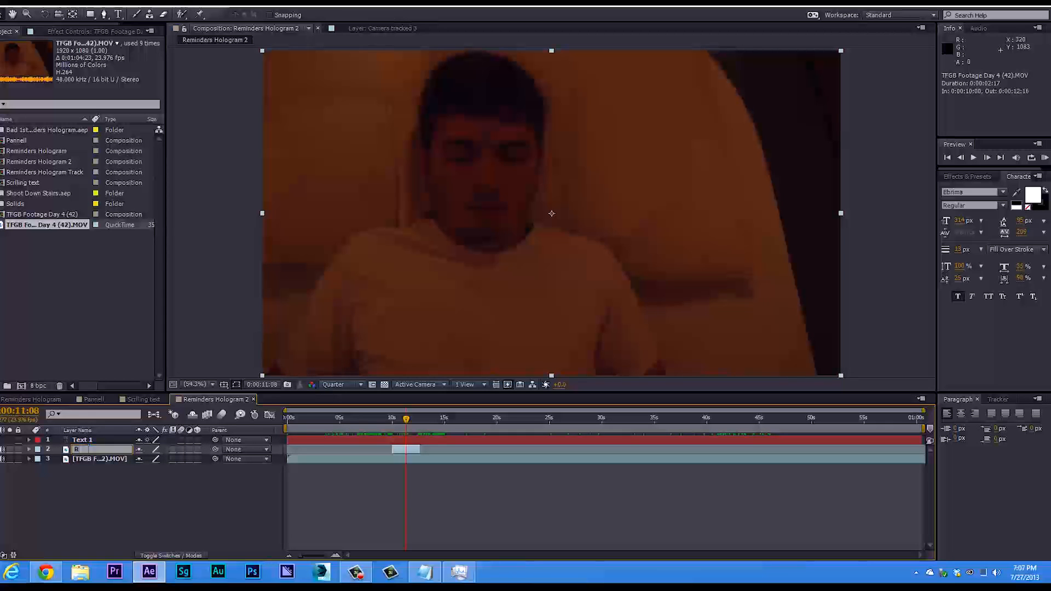
pyautogui.write('oto')
pyautogui.press('Return')
# Rename the full-length video layer as Footage.
pyautogui.click(93, 460)
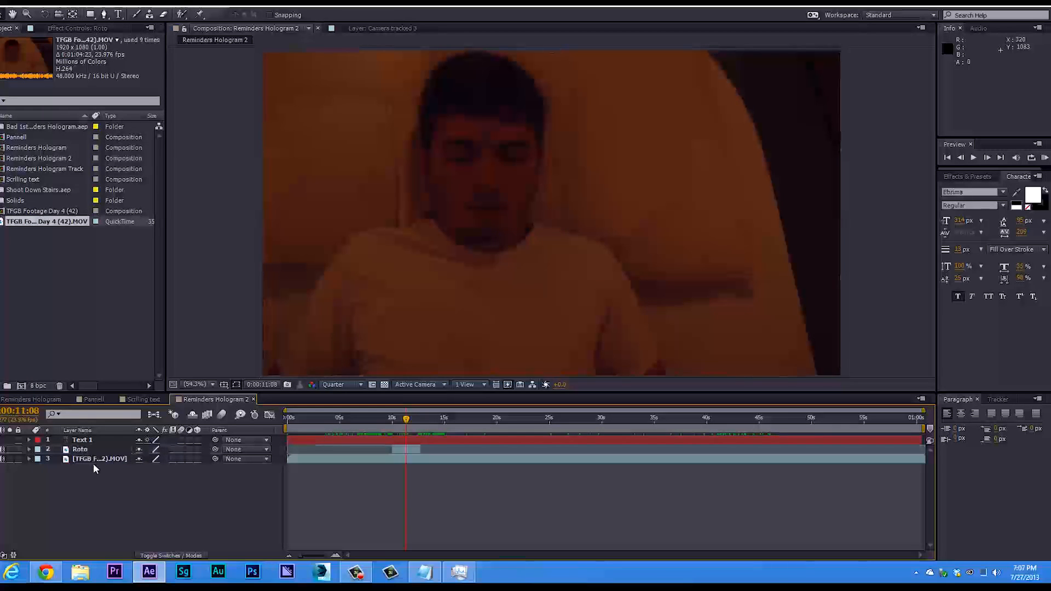
pyautogui.press('Return')
pyautogui.write('Footage')
pyautogui.press('Return')
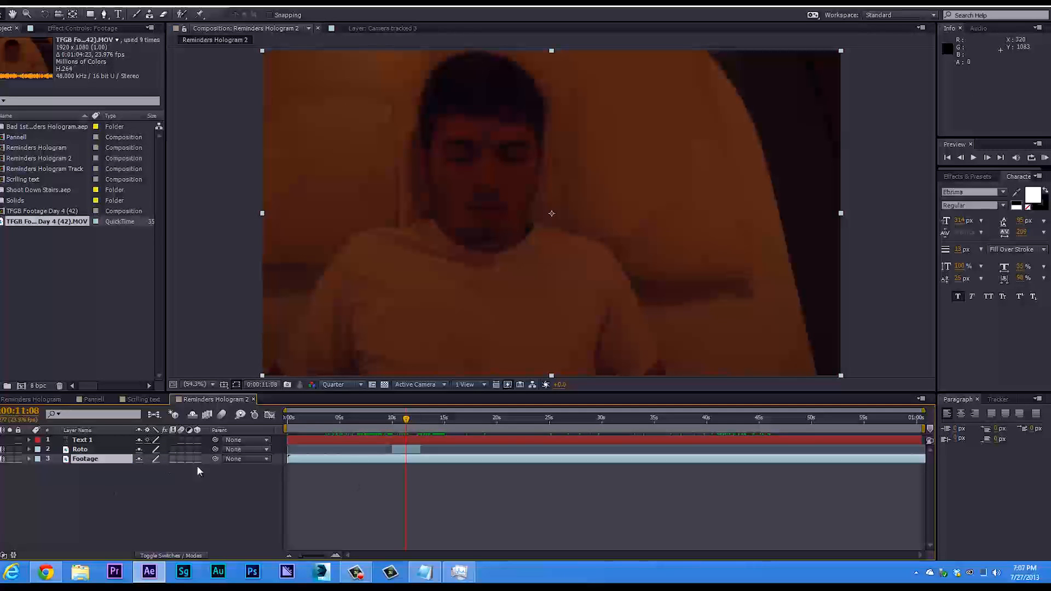
# Open the Roto layer for the Roto Brush and paint a foreground stroke over the man at 0:00:11:08.
pyautogui.click(96, 451)
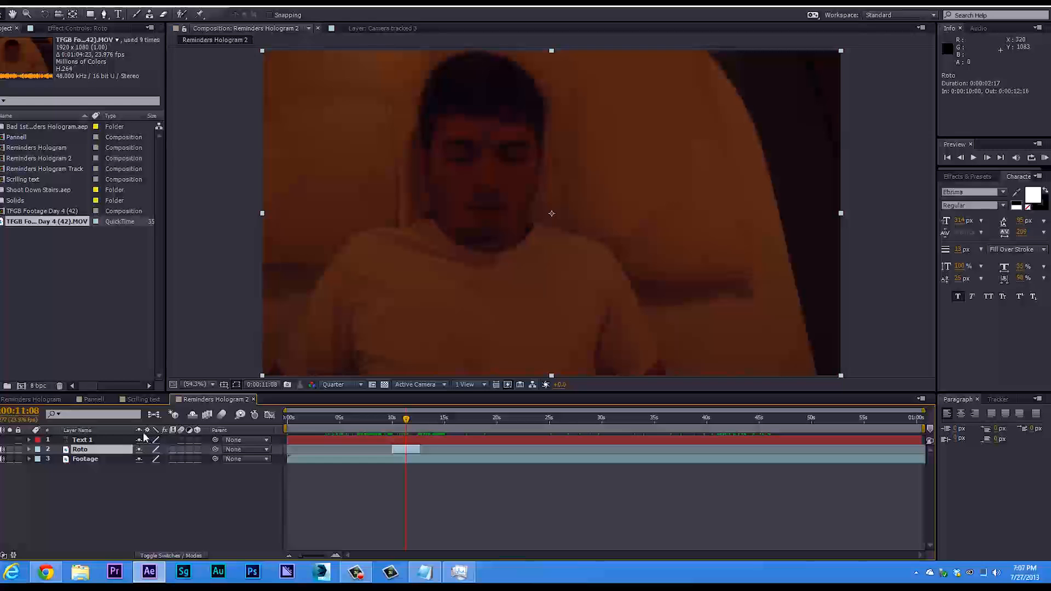
pyautogui.click(181, 14)
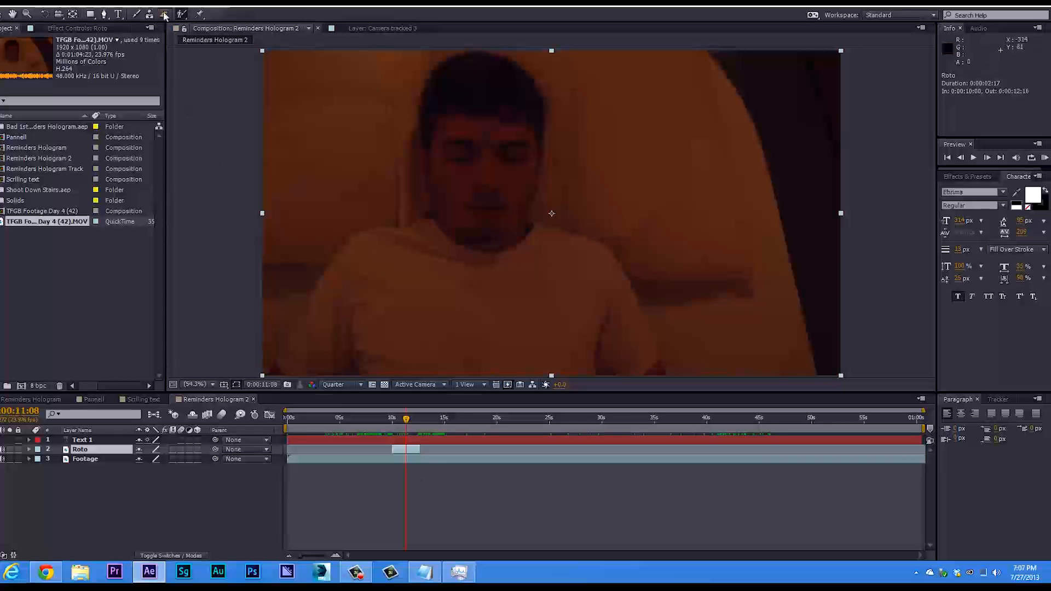
pyautogui.doubleClick(475, 181)
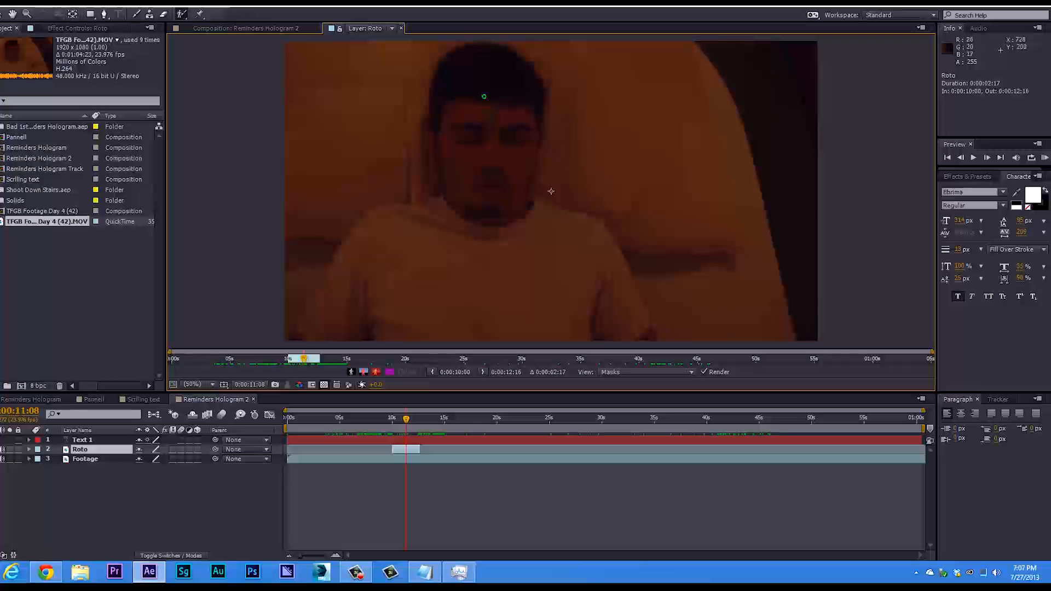
pyautogui.scroll(1, 483, 124)
pyautogui.scroll(-1, 484, 124)
pyautogui.moveTo(541, 120)
pyautogui.mouseDown()
pyautogui.moveTo(526, 71)
pyautogui.moveTo(456, 55)
pyautogui.moveTo(452, 206)
pyautogui.moveTo(373, 224)
pyautogui.moveTo(312, 312)
pyautogui.moveTo(306, 345)
pyautogui.moveTo(341, 345)
pyautogui.moveTo(367, 320)
pyautogui.moveTo(425, 315)
pyautogui.moveTo(501, 344)
pyautogui.moveTo(647, 337)
pyautogui.moveTo(592, 239)
pyautogui.moveTo(545, 220)
pyautogui.moveTo(518, 188)
pyautogui.moveTo(525, 127)
pyautogui.mouseUp()
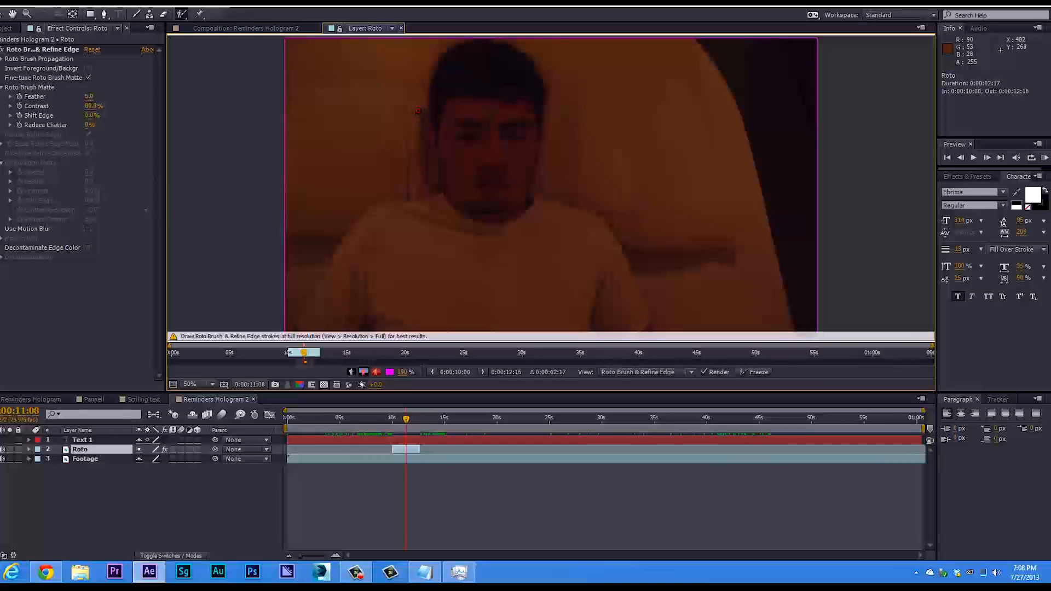
# Paint background Roto Brush strokes along both sides of the man's body, head and neck to exclude the bedding from the selection.
pyautogui.moveTo(295, 302)
pyautogui.mouseDown()
pyautogui.moveTo(353, 214)
pyautogui.moveTo(407, 187)
pyautogui.moveTo(433, 80)
pyautogui.moveTo(458, 37)
pyautogui.mouseUp()
pyautogui.moveTo(662, 323)
pyautogui.mouseDown()
pyautogui.moveTo(642, 248)
pyautogui.moveTo(542, 184)
pyautogui.moveTo(550, 138)
pyautogui.moveTo(524, 64)
pyautogui.moveTo(509, 40)
pyautogui.mouseUp()
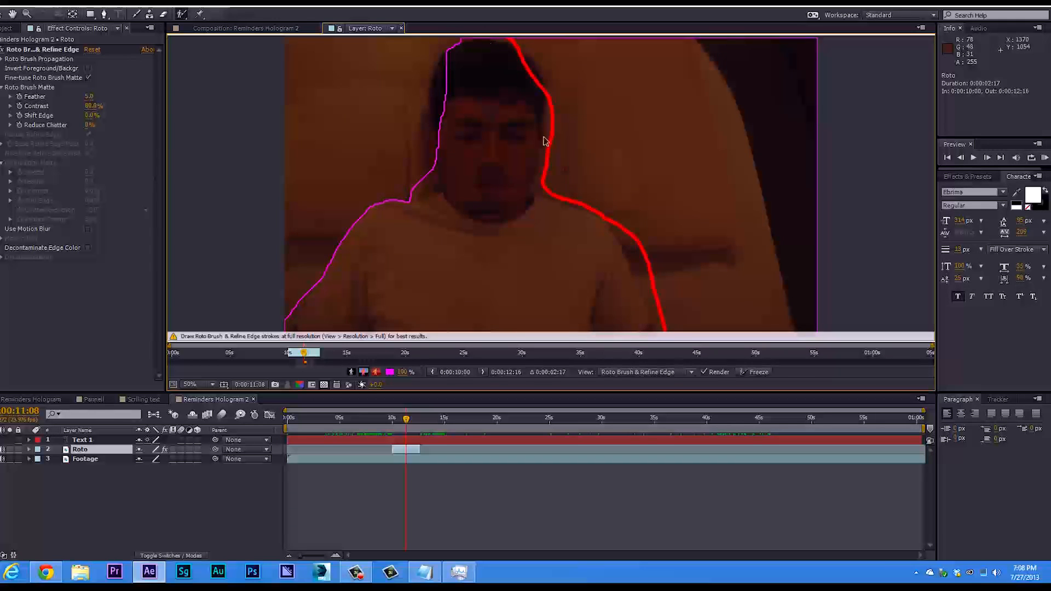
pyautogui.moveTo(434, 133)
pyautogui.mouseDown()
pyautogui.moveTo(429, 92)
pyautogui.moveTo(452, 53)
pyautogui.moveTo(431, 105)
pyautogui.moveTo(435, 79)
pyautogui.mouseUp()
pyautogui.moveTo(532, 79)
pyautogui.mouseDown()
pyautogui.moveTo(505, 51)
pyautogui.moveTo(538, 81)
pyautogui.moveTo(518, 56)
pyautogui.moveTo(461, 40)
pyautogui.moveTo(510, 36)
pyautogui.mouseUp()
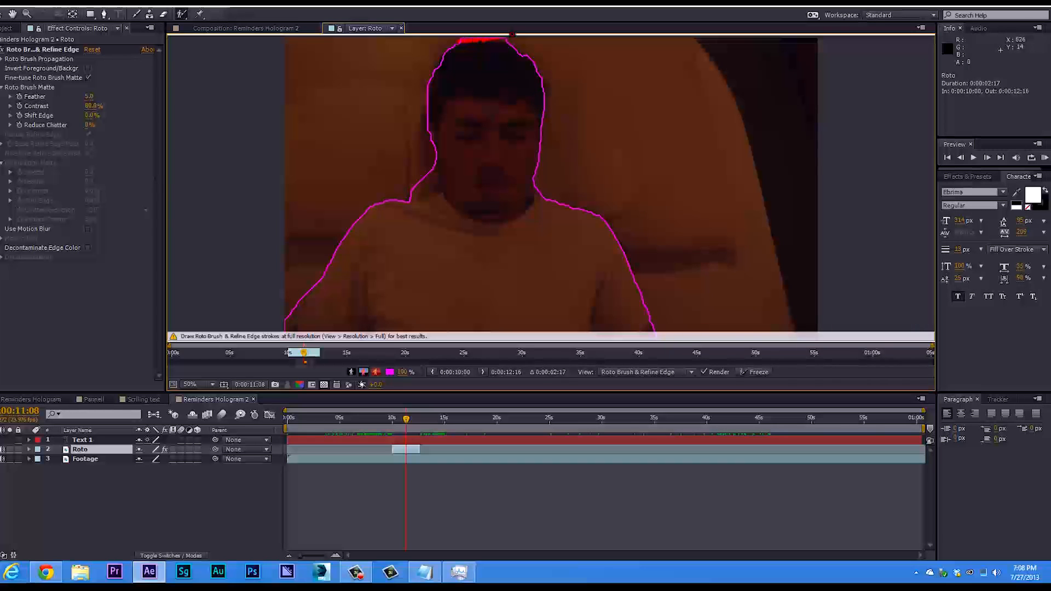
pyautogui.moveTo(430, 175); pyautogui.dragTo(414, 190)
pyautogui.moveTo(531, 188); pyautogui.dragTo(529, 191)
pyautogui.moveTo(421, 181); pyautogui.dragTo(433, 190)
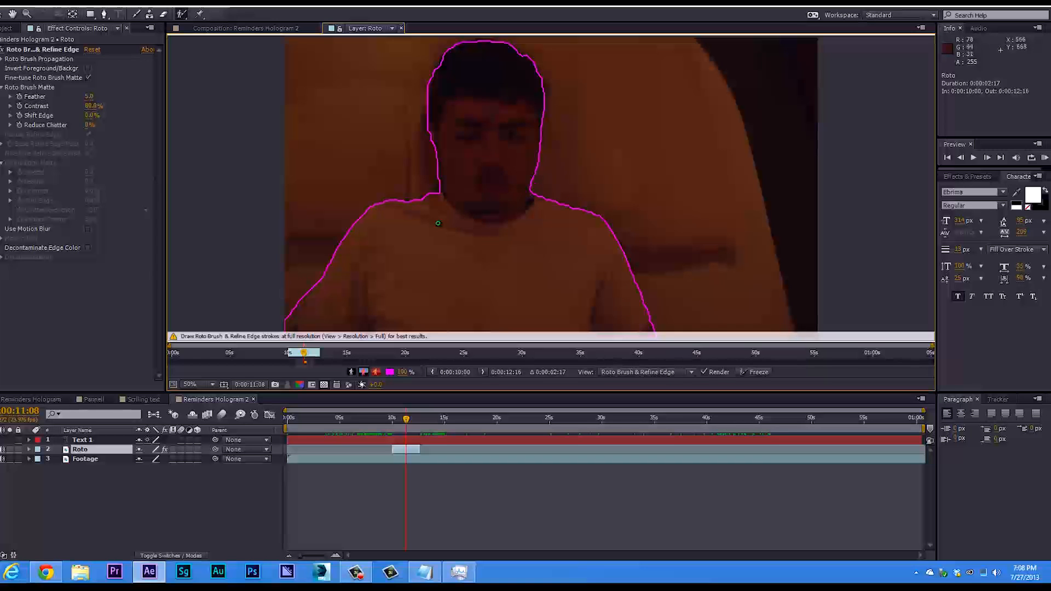
# Advance the Roto Brush selection frame by frame to 0:00:11:18, excluding background beside the man's neck at 0:00:11:15.
pyautogui.press('pagedown')
pyautogui.press('pagedown')
pyautogui.press('pagedown')
pyautogui.press('pagedown')
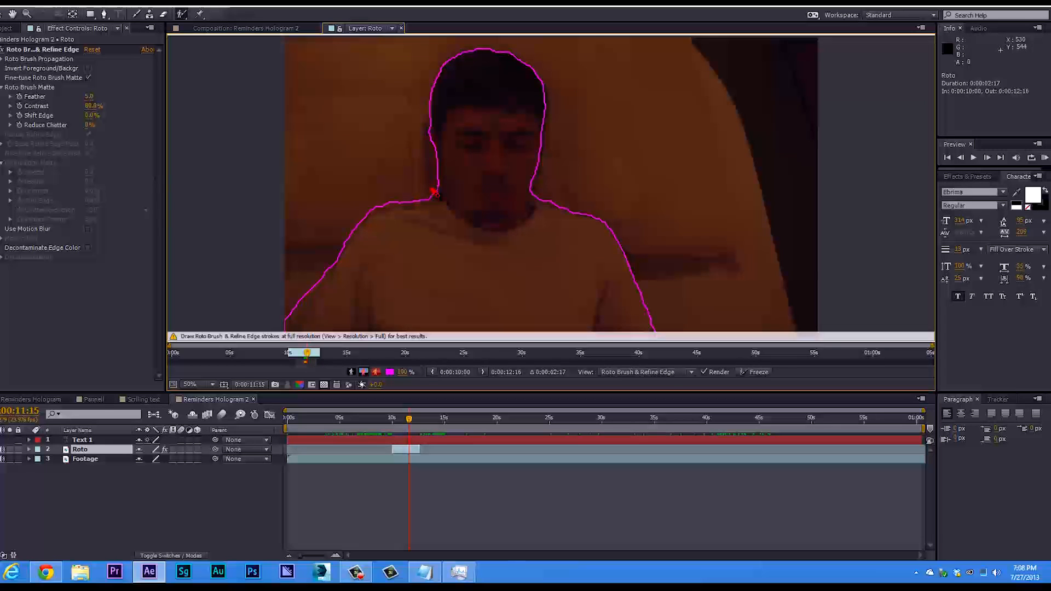
pyautogui.moveTo(436, 185); pyautogui.dragTo(444, 194)
pyautogui.press('pagedown')
pyautogui.press('pagedown')
pyautogui.press('pagedown')
pyautogui.press('pagedown')
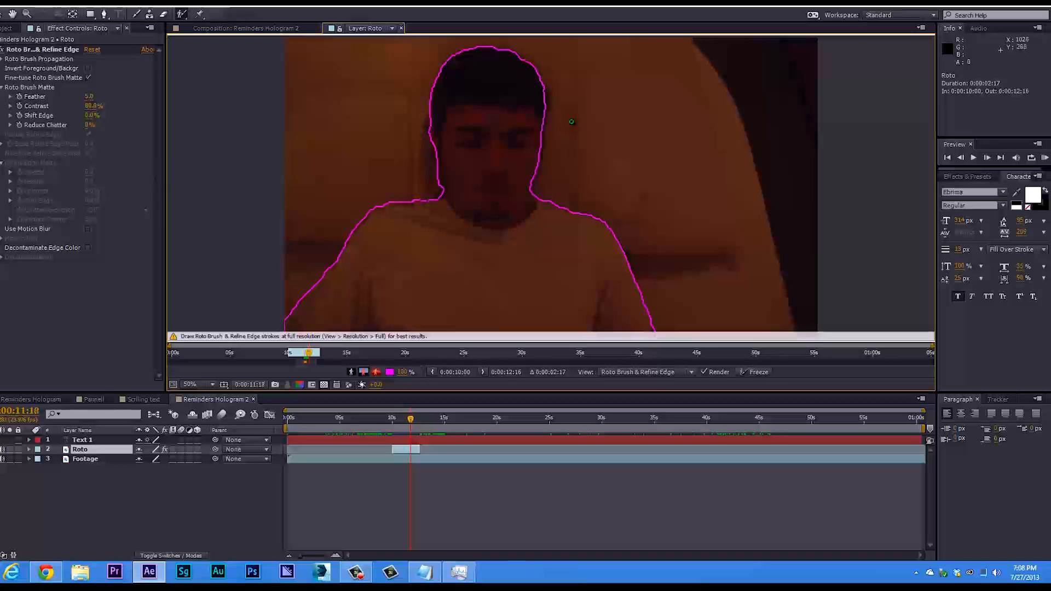
# Return to 0:00:11:16 and paint foreground Roto Brush strokes to refine the selection edge along the side of the man's face.
pyautogui.press('pagedown')
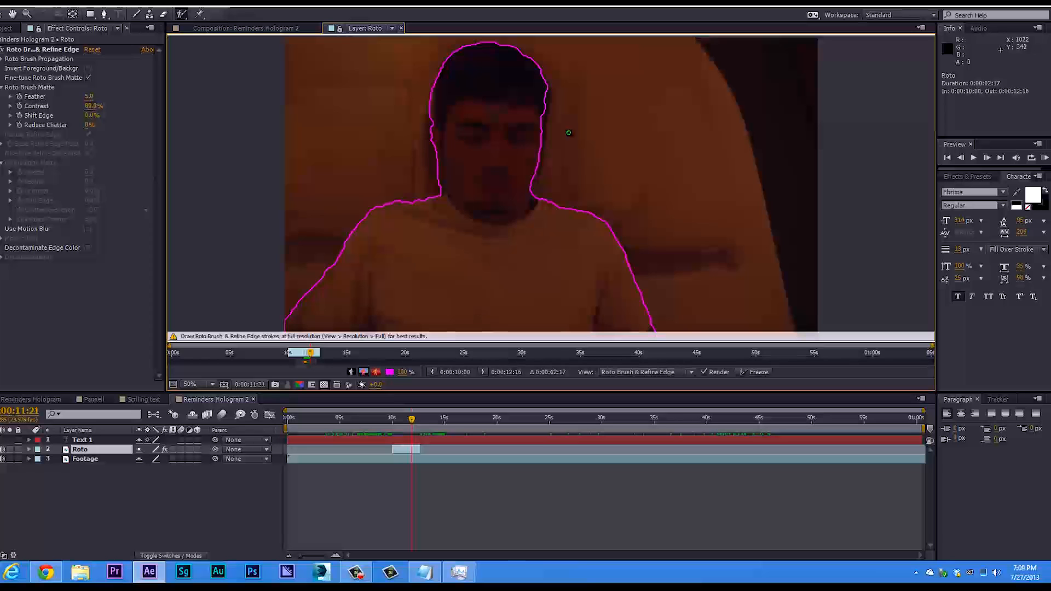
pyautogui.press('pageup')
pyautogui.press('pageup')
pyautogui.press('pageup')
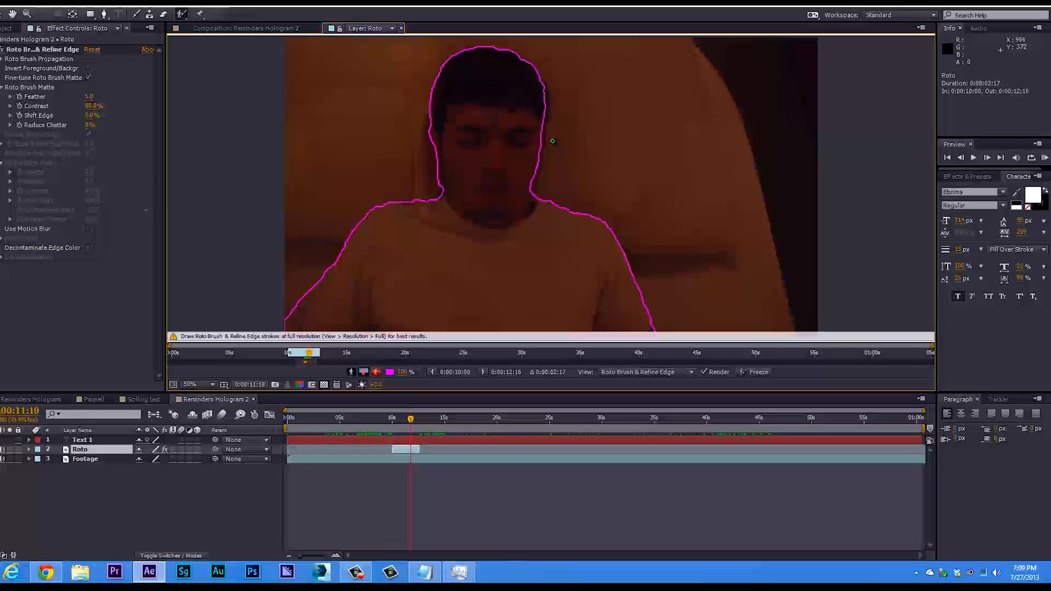
pyautogui.press('pageup')
pyautogui.moveTo(544, 135); pyautogui.dragTo(541, 149)
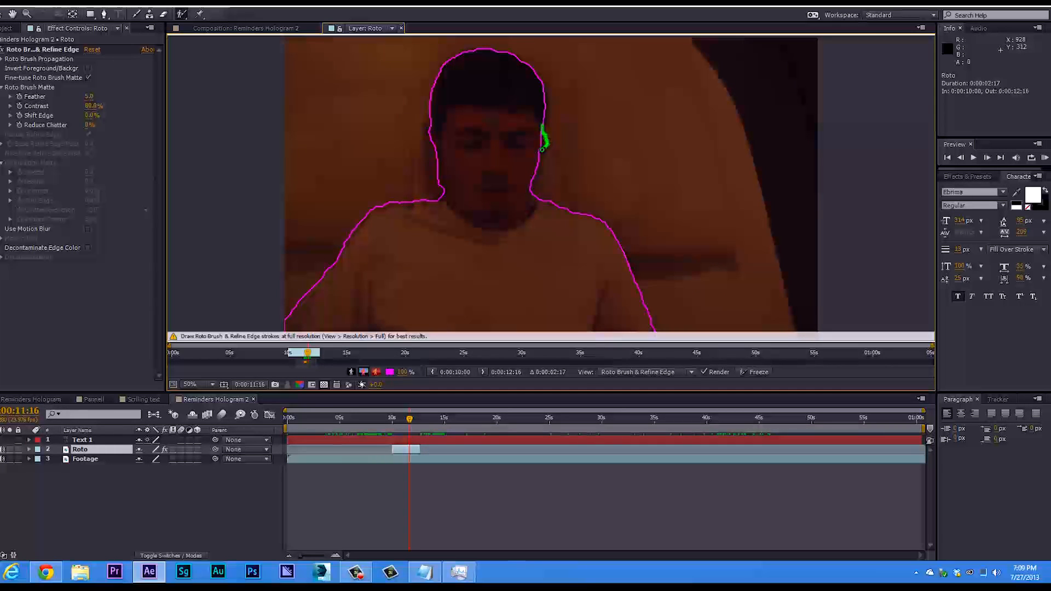
pyautogui.hotkey('ctrl', 'z')
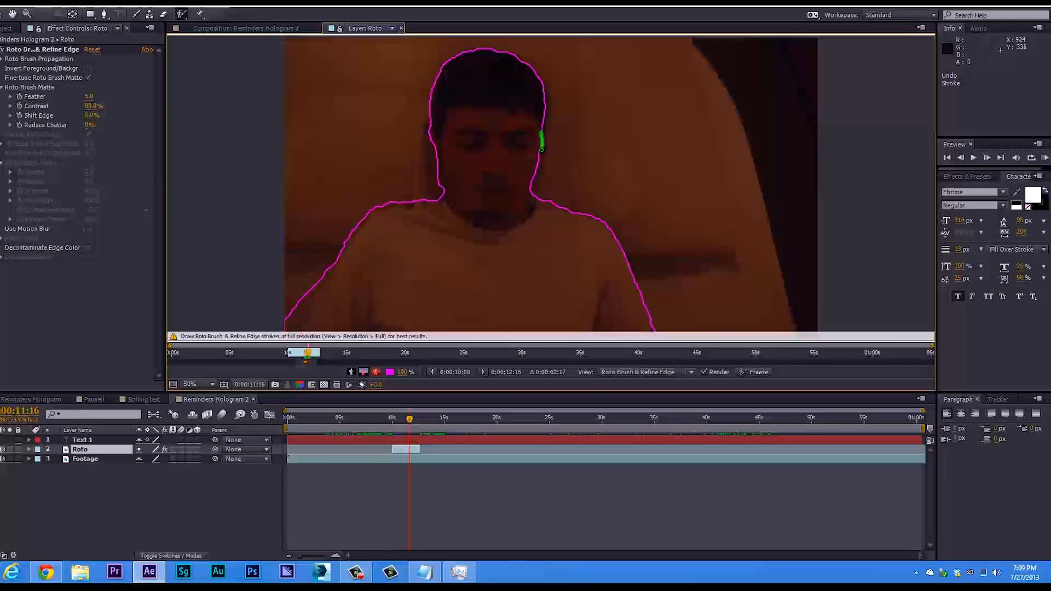
pyautogui.scroll(1, 532, 175)
pyautogui.moveTo(526, 127)
pyautogui.mouseDown()
pyautogui.moveTo(516, 169)
pyautogui.moveTo(536, 187)
pyautogui.moveTo(520, 255)
pyautogui.mouseUp()
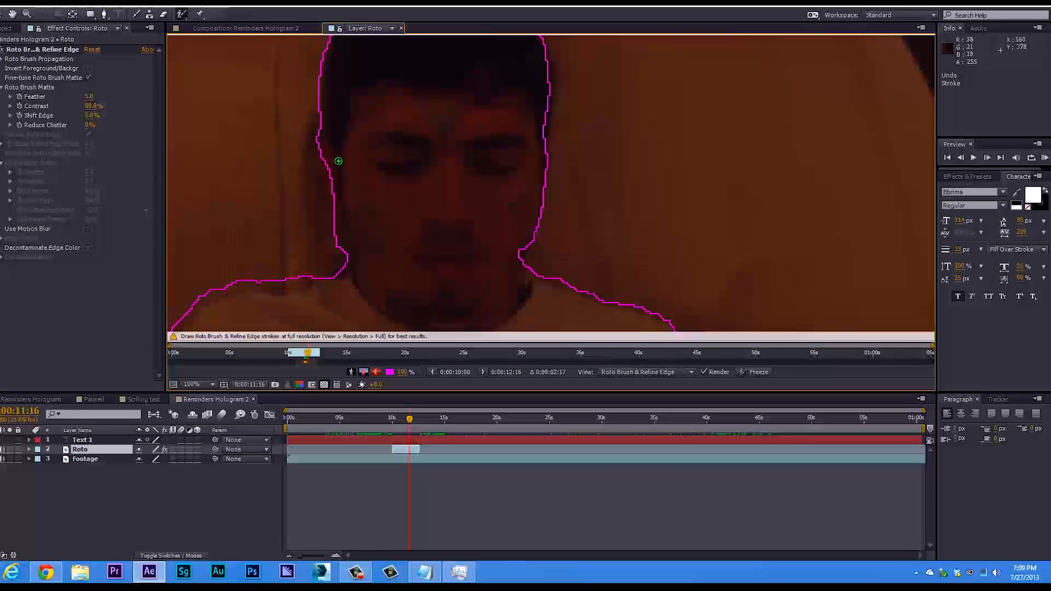
# Advance to 0:00:11:21 and add the missing strip beside the man's temple to the Roto Brush foreground.
pyautogui.press('pagedown')
pyautogui.press('pagedown')
pyautogui.press('pagedown')
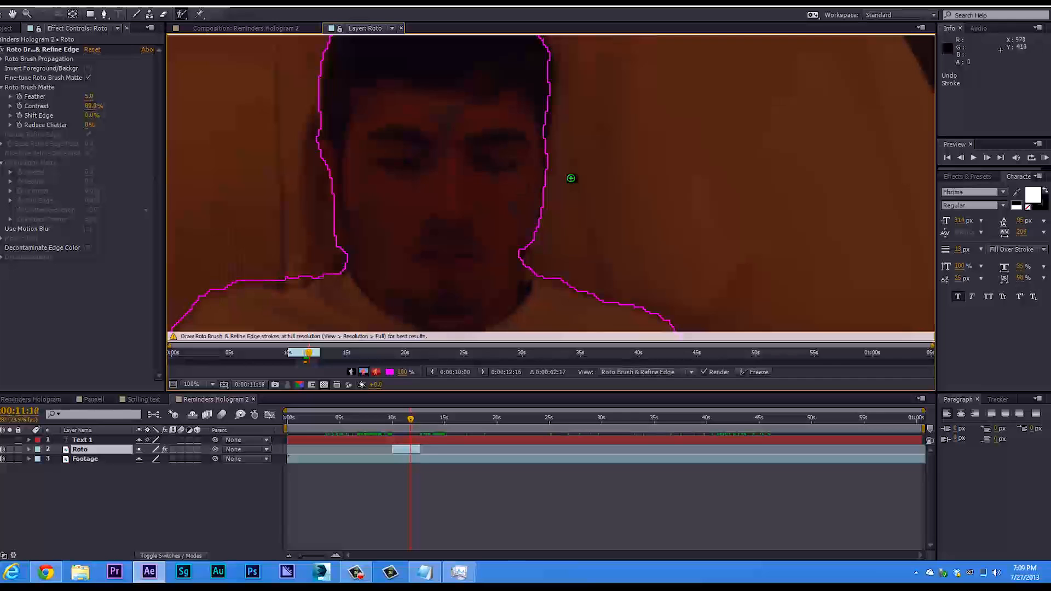
pyautogui.press('pagedown')
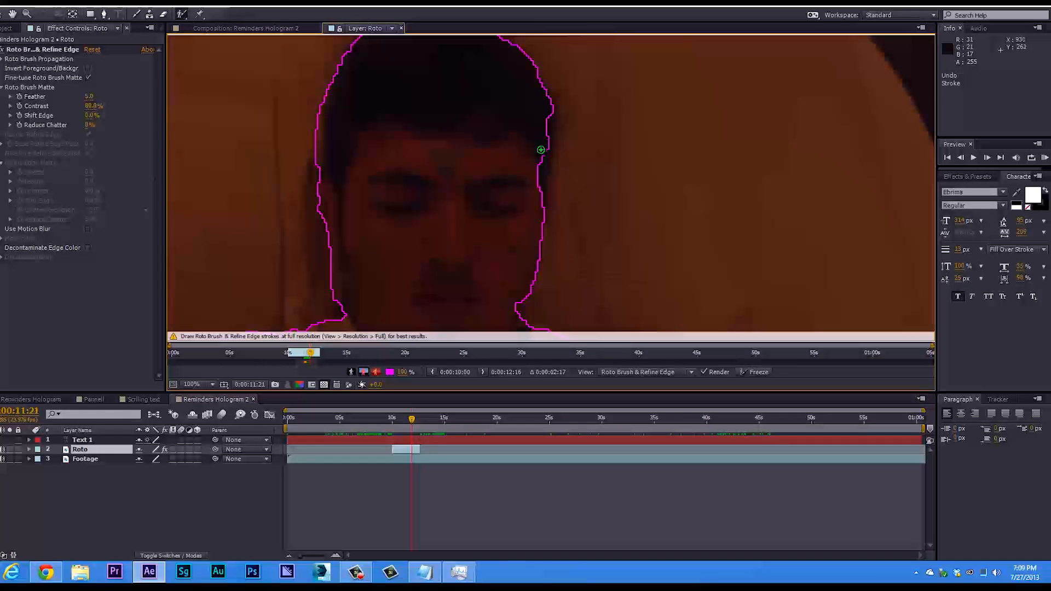
pyautogui.moveTo(541, 190); pyautogui.dragTo(542, 196)
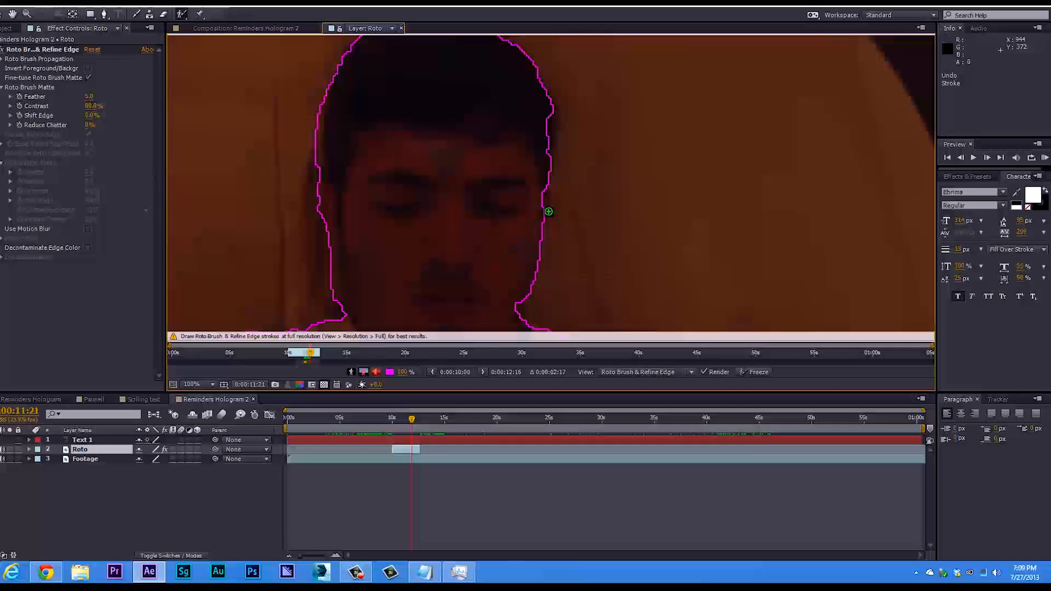
# Advance frame by frame to 0:00:12:01, touching up the selection edge beside the man's eye with a short foreground stroke.
pyautogui.press('pagedown')
pyautogui.press('pagedown')
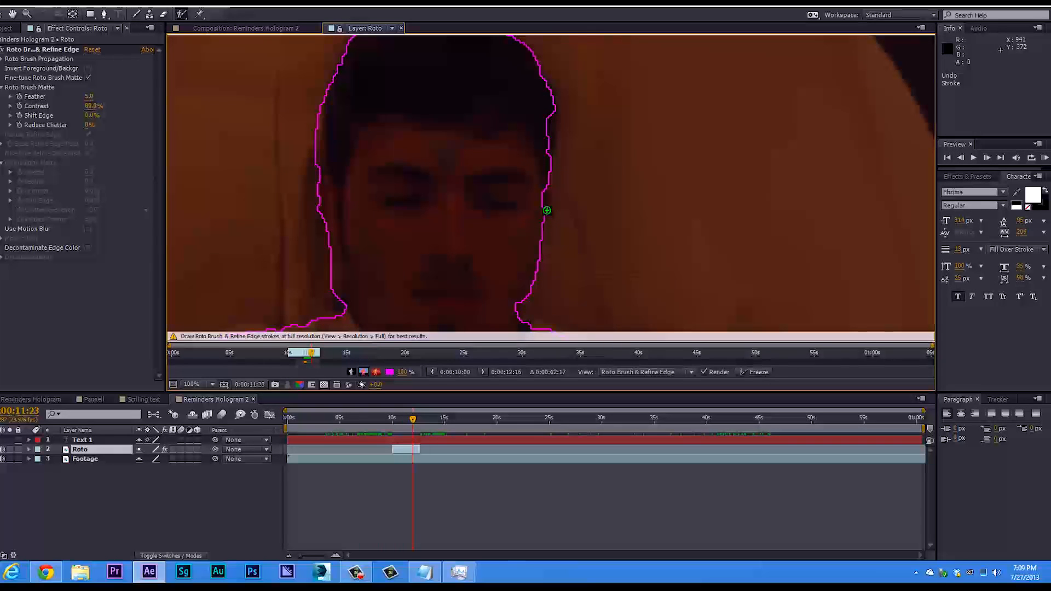
pyautogui.press('pagedown')
pyautogui.press('pagedown')
pyautogui.moveTo(546, 201); pyautogui.dragTo(543, 208)
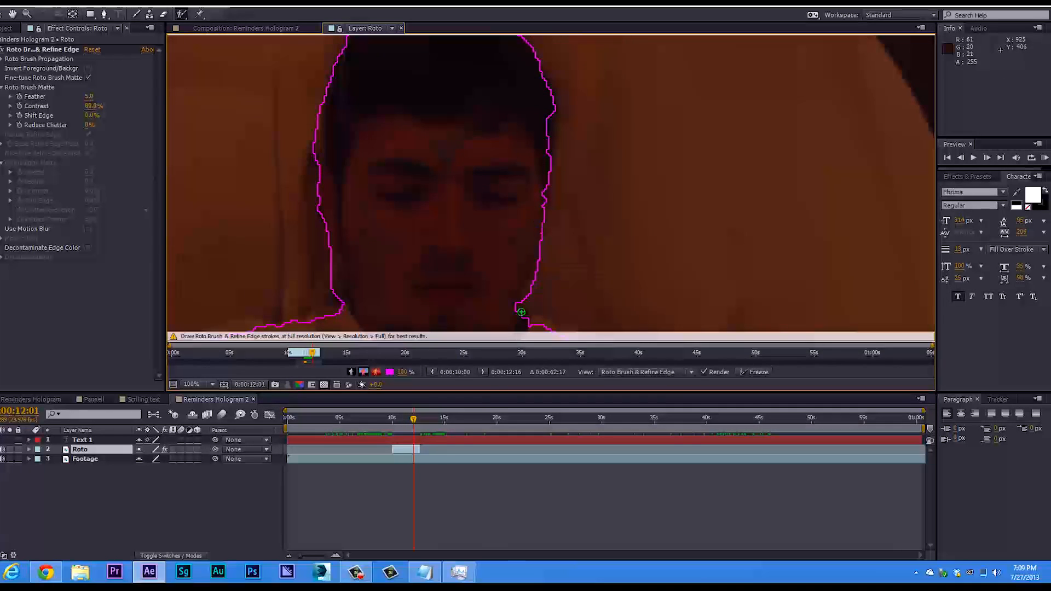
# Advance to 0:00:12:04 and exclude the background along both sides of the man's jaw and neck.
pyautogui.press('pagedown')
pyautogui.press('pagedown')
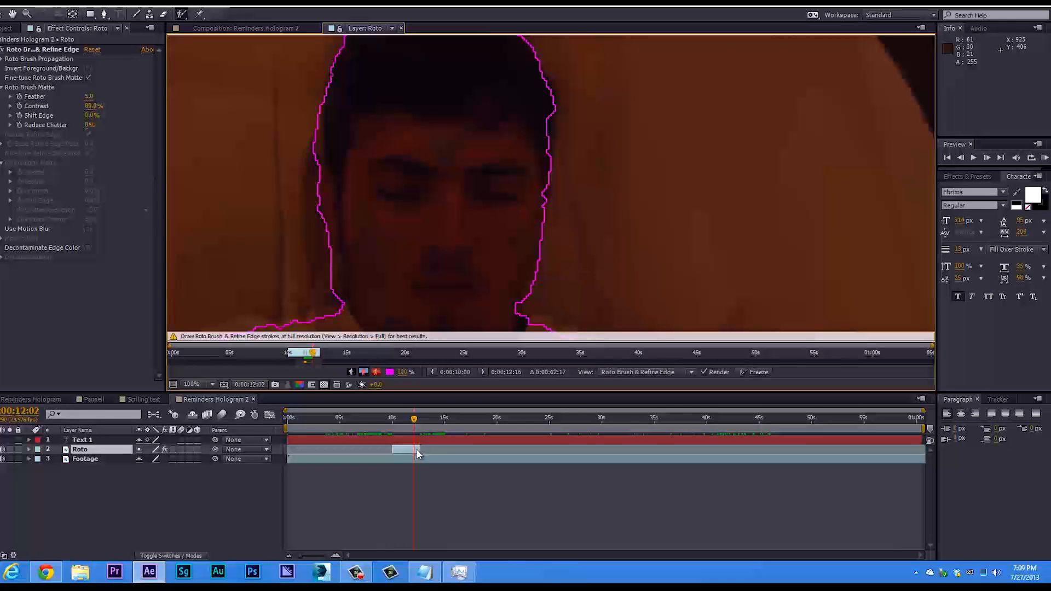
pyautogui.press('pagedown')
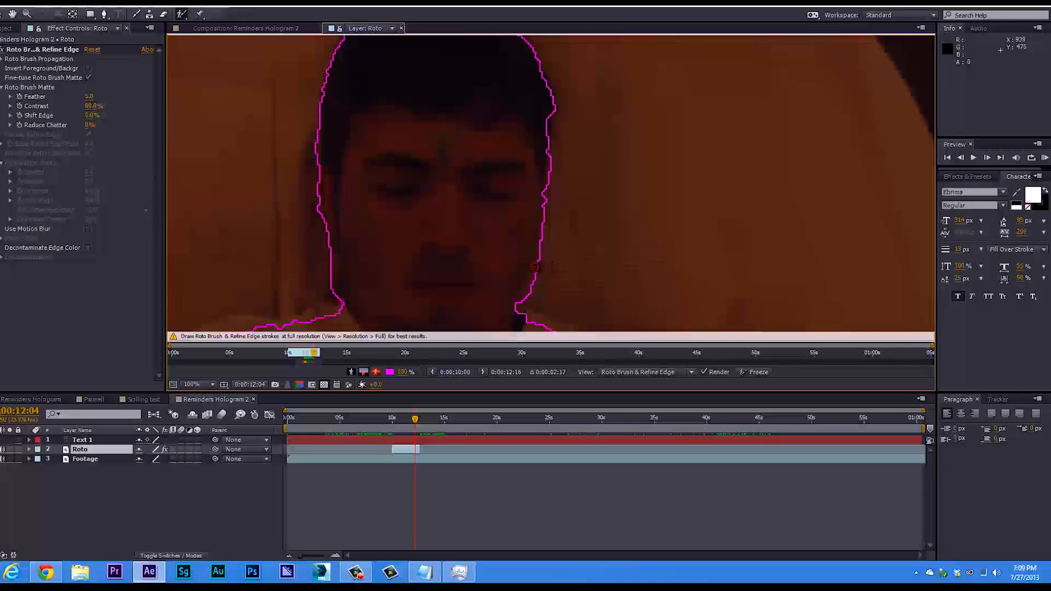
pyautogui.moveTo(339, 299); pyautogui.dragTo(328, 244)
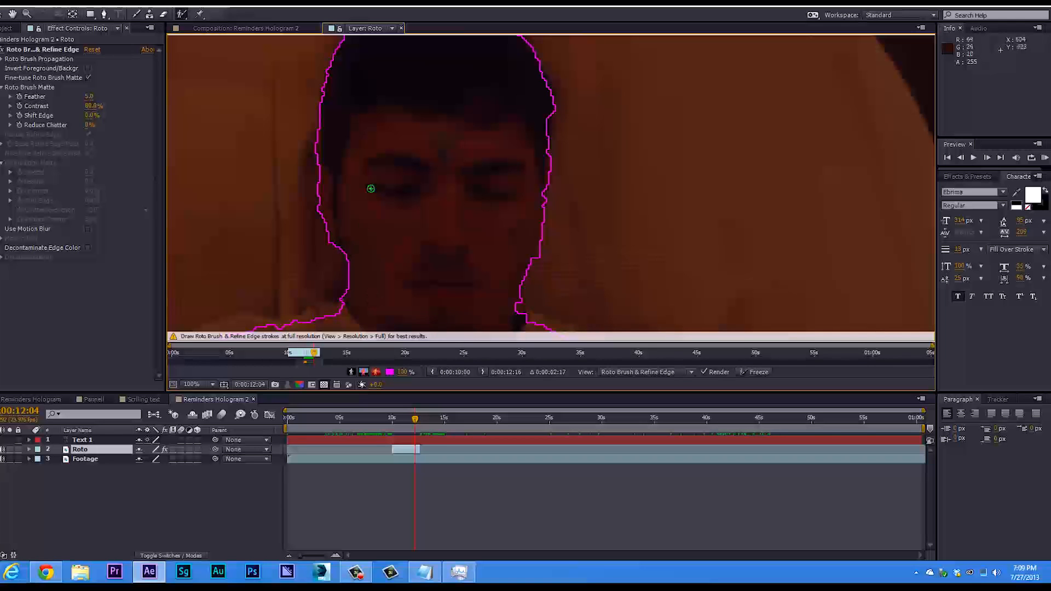
# Advance to 0:00:12:07 and paint a background stroke along the man's cheek to tighten the selection edge.
pyautogui.press('pagedown')
pyautogui.press('pagedown')
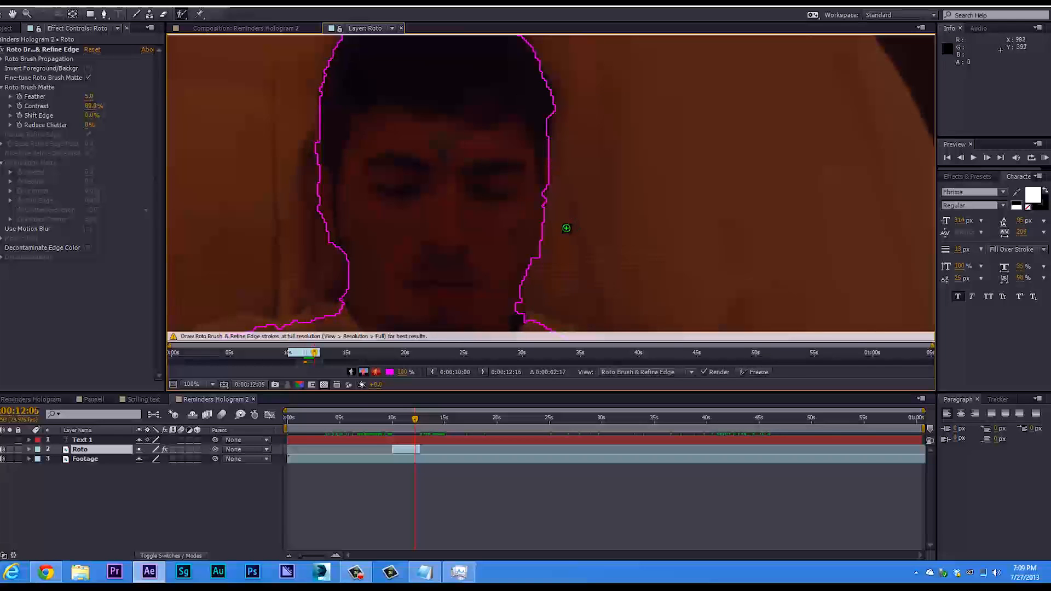
pyautogui.hotkey('alt', 'space')
pyautogui.press('Escape')
pyautogui.moveTo(546, 207); pyautogui.dragTo(538, 257)
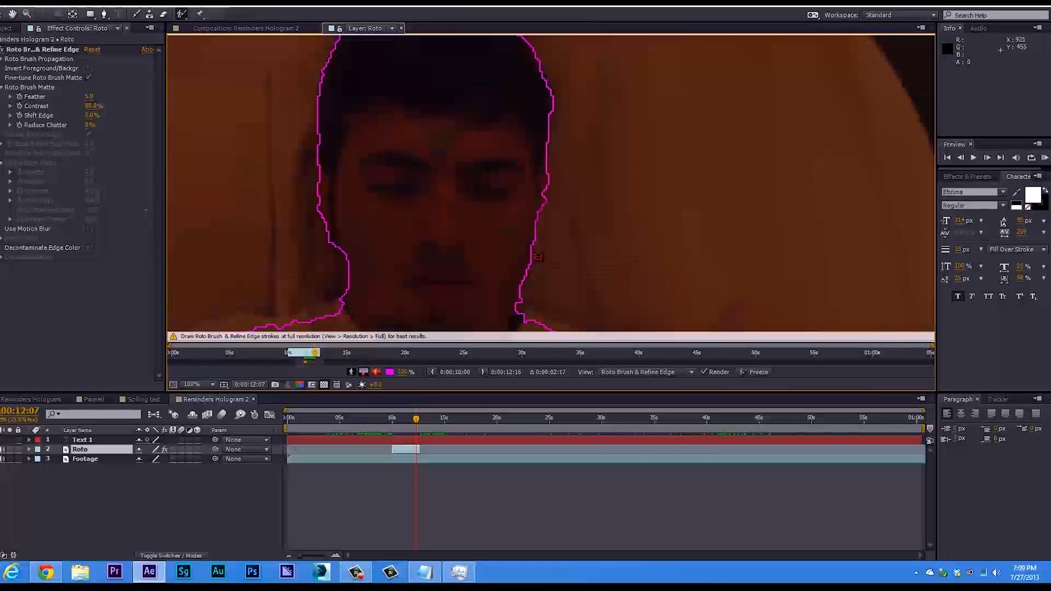
# Advance to 0:00:12:12 and paint a foreground stroke along the top of the man's shoulder beside his neck.
pyautogui.press('pagedown')
pyautogui.press('pagedown')
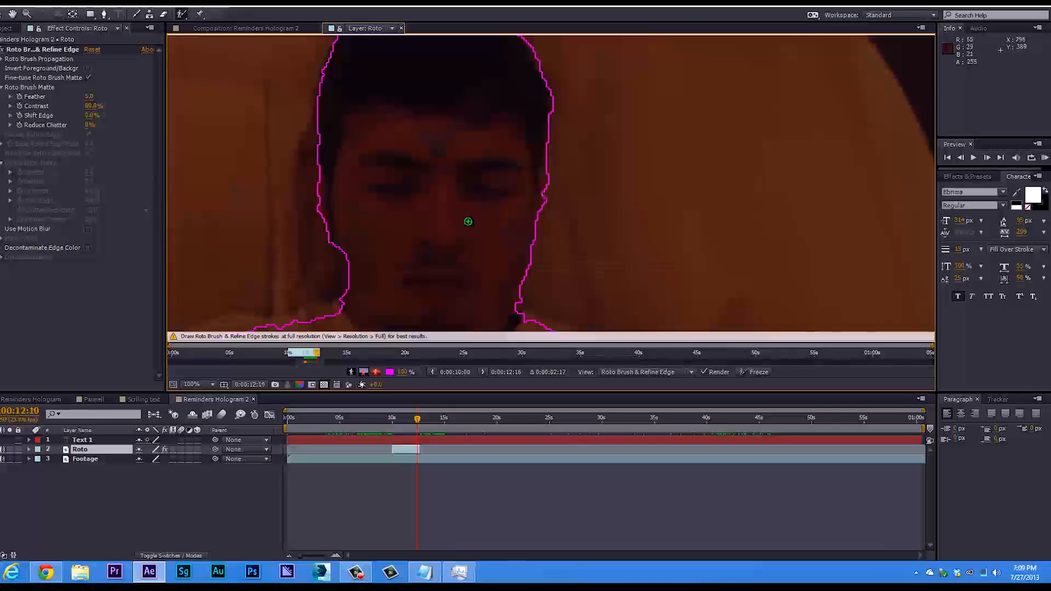
pyautogui.press('pagedown')
pyautogui.press('pagedown')
pyautogui.press(',')
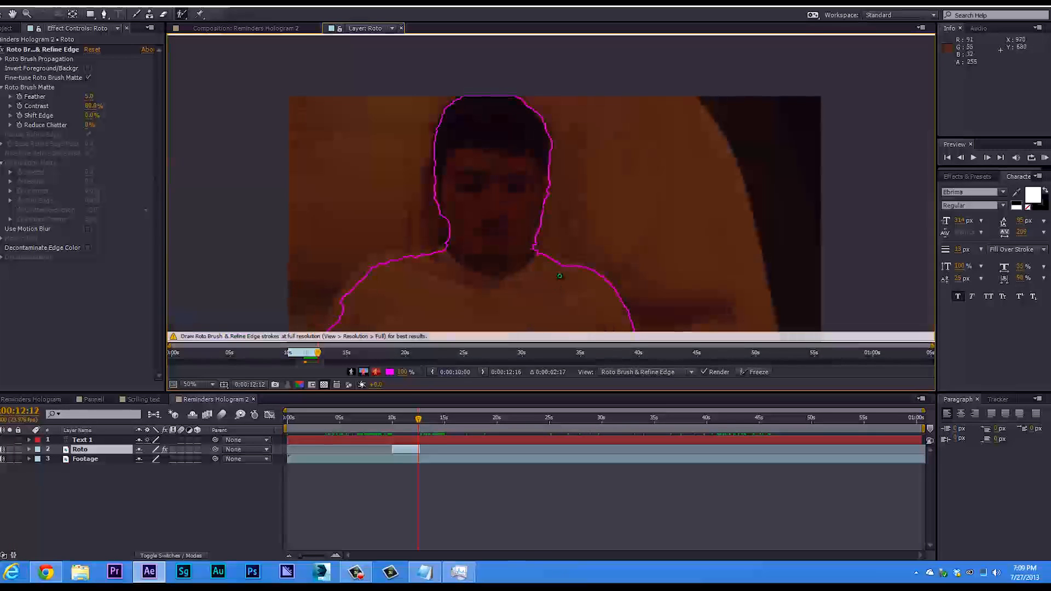
pyautogui.moveTo(543, 255); pyautogui.dragTo(574, 267)
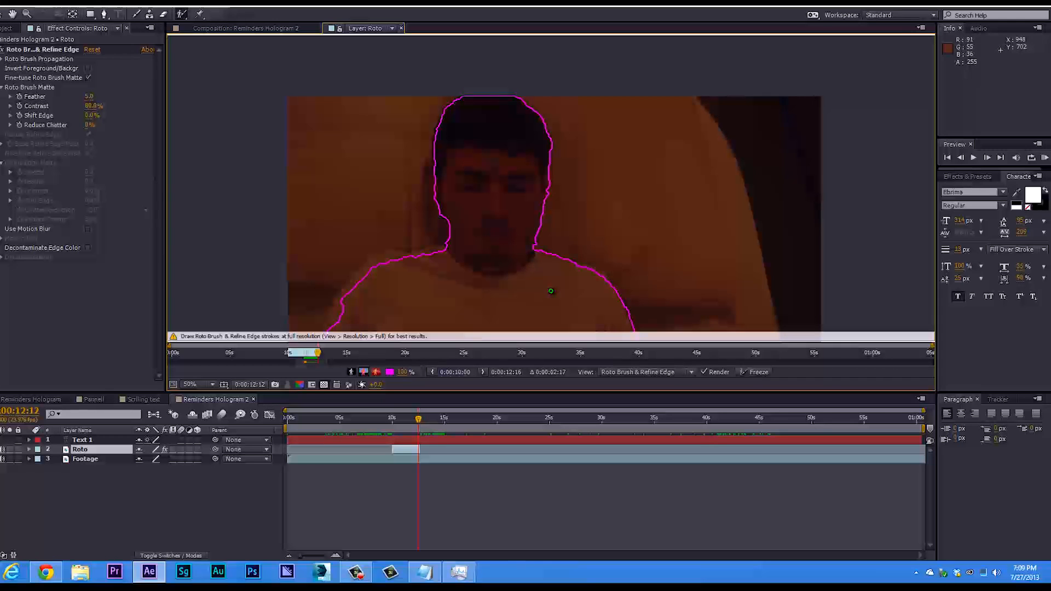
# Propagate the Roto Brush selection frame by frame through the end of the Roto layer at 0:00:12:16.
pyautogui.press('pagedown')
pyautogui.press('pagedown')
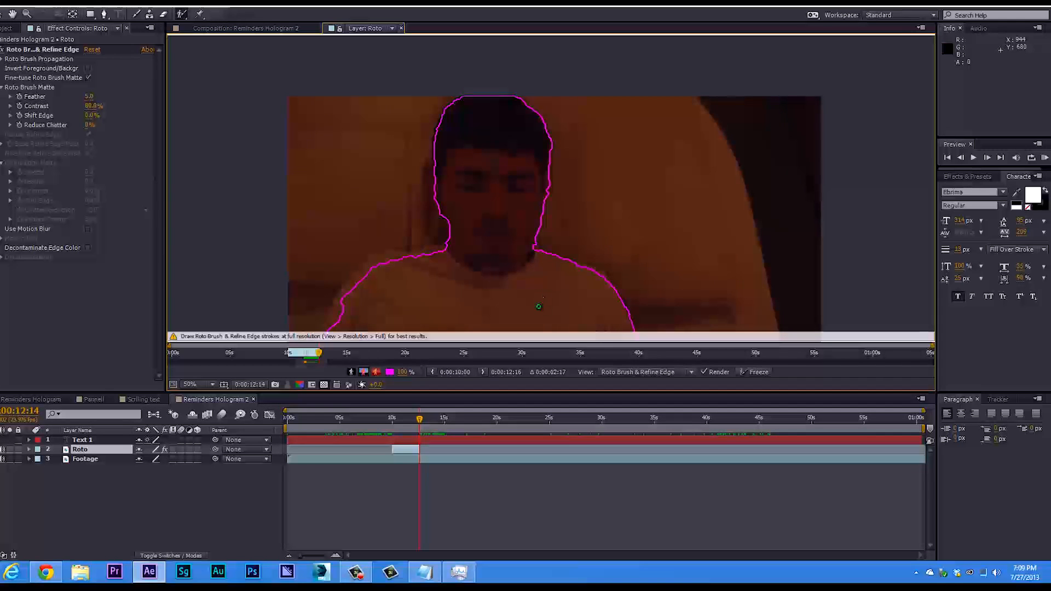
pyautogui.press('pagedown')
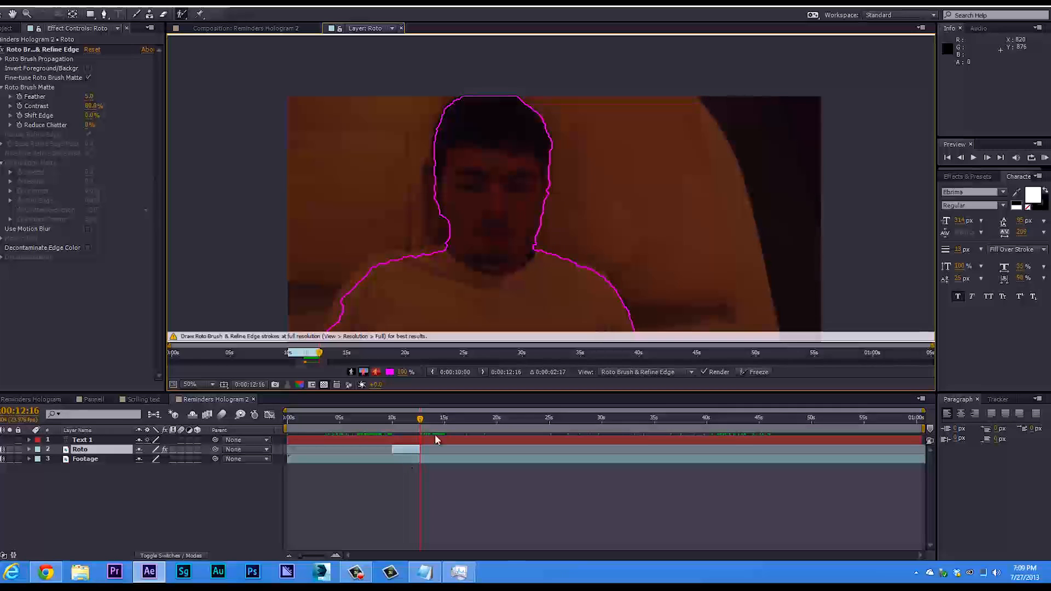
pyautogui.press('pagedown')
pyautogui.press('pagedown')
pyautogui.press('pagedown')
pyautogui.press('pagedown')
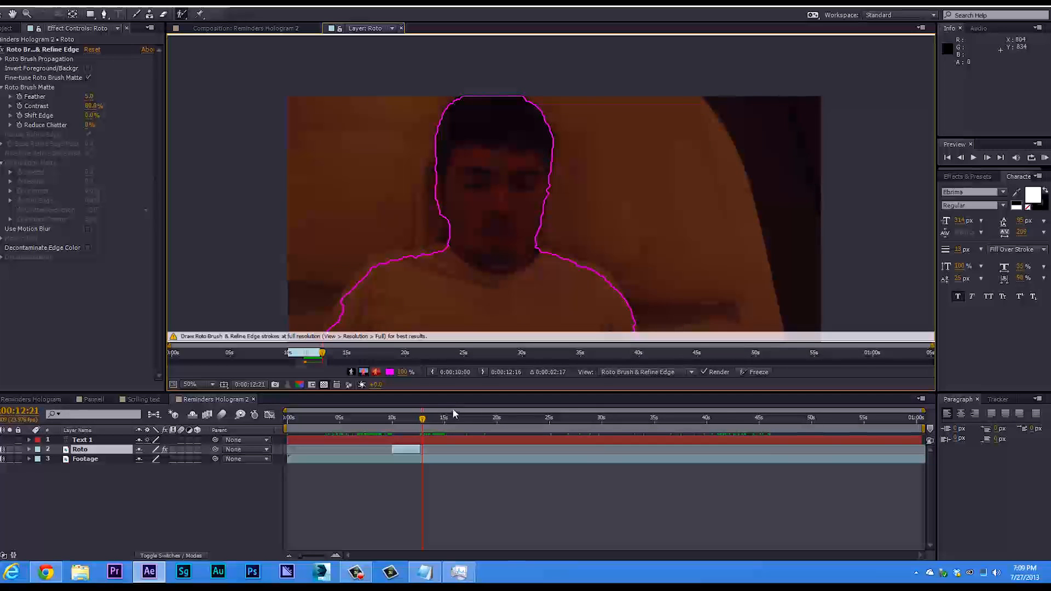
pyautogui.press('pageup')
pyautogui.press('pageup')
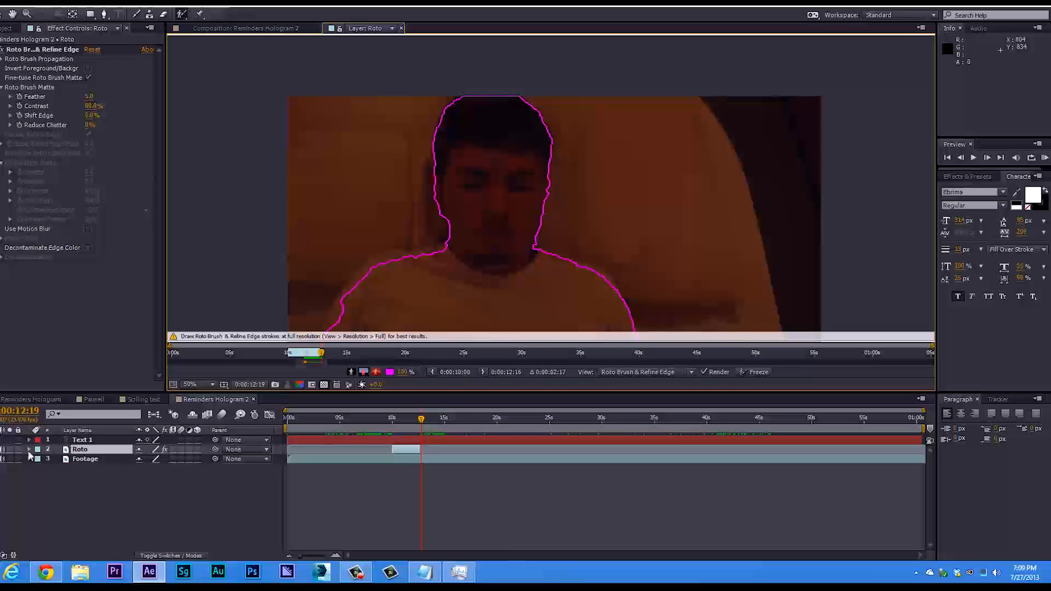
# Return to the Reminders Hologram 2 composition at 0:00:10:17 and make the Text 1 layer visible.
pyautogui.click(256, 28)
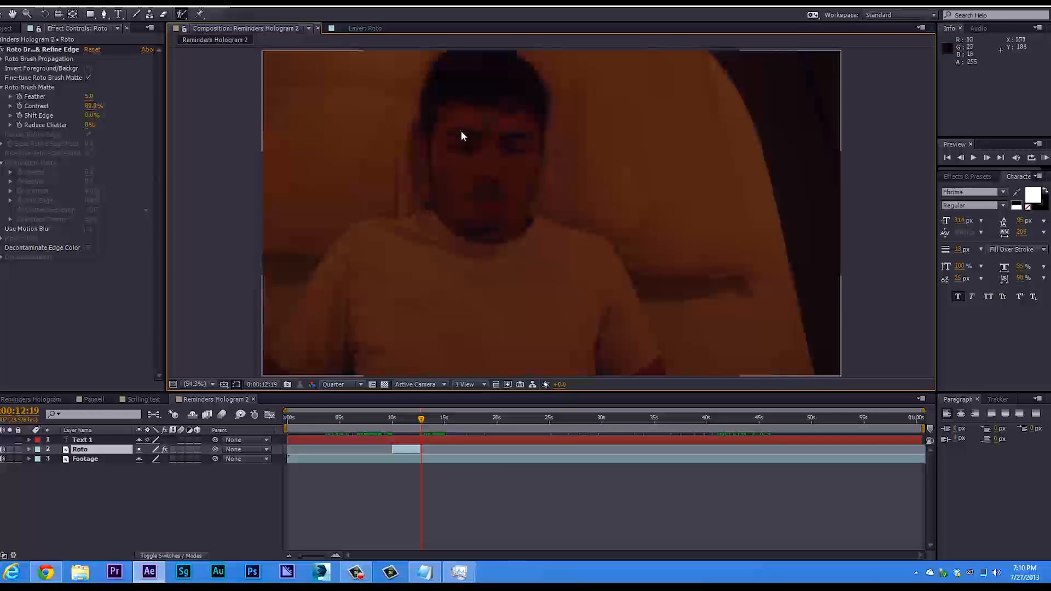
pyautogui.moveTo(421, 419); pyautogui.dragTo(399, 419)
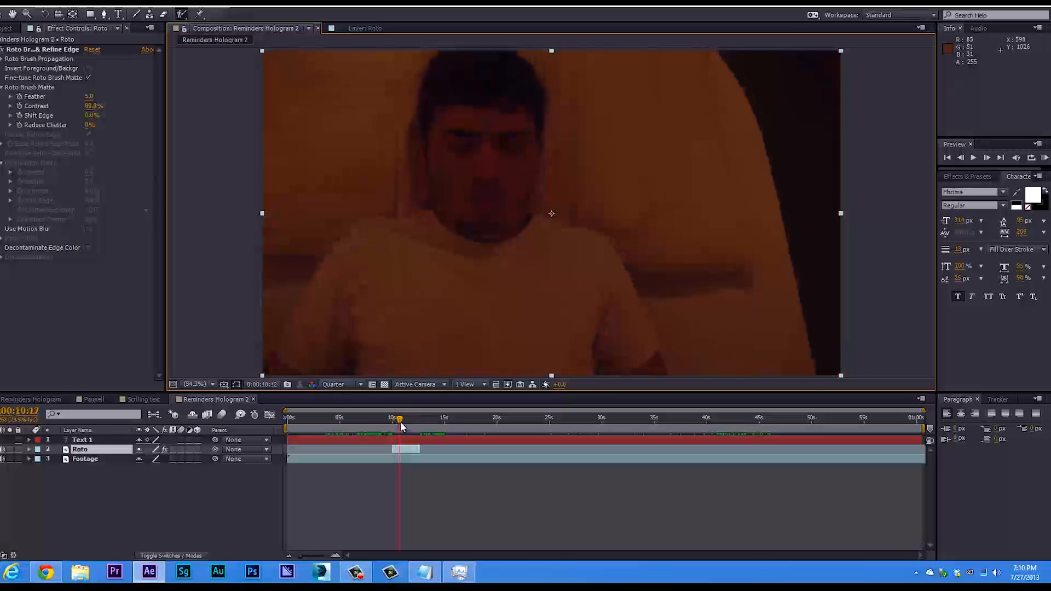
pyautogui.click(2, 439)
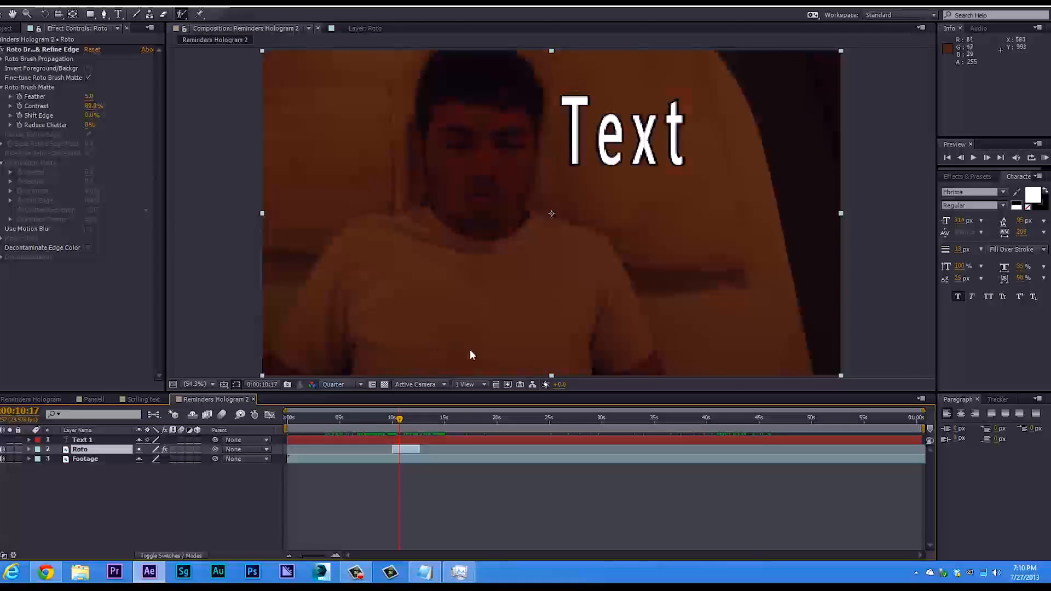
# Move the Text 1 layer sideways so that it overlaps the man's face.
pyautogui.click(118, 441)
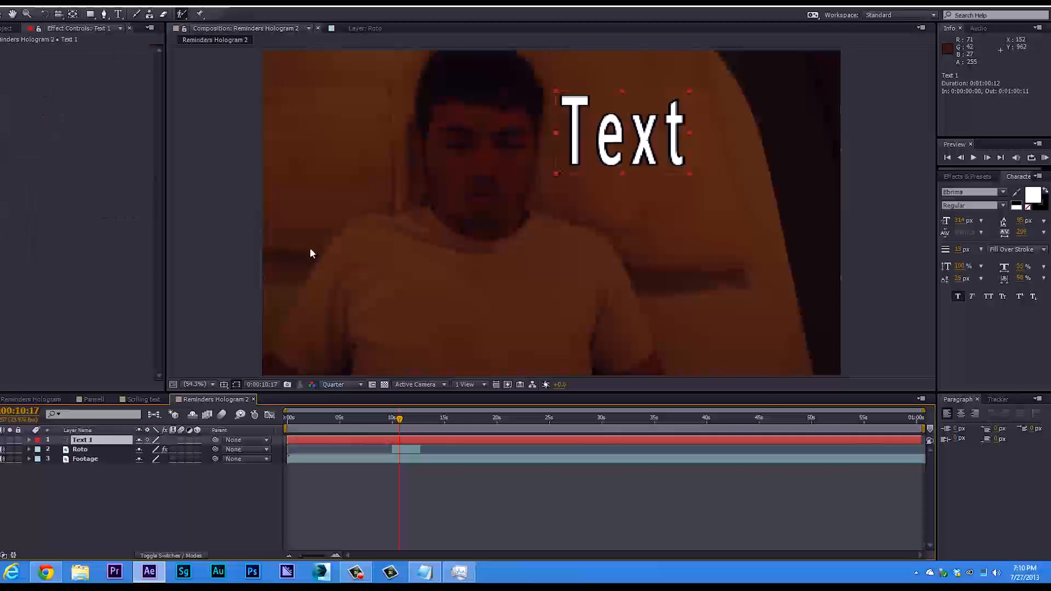
pyautogui.click(556, 133)
pyautogui.click(554, 316)
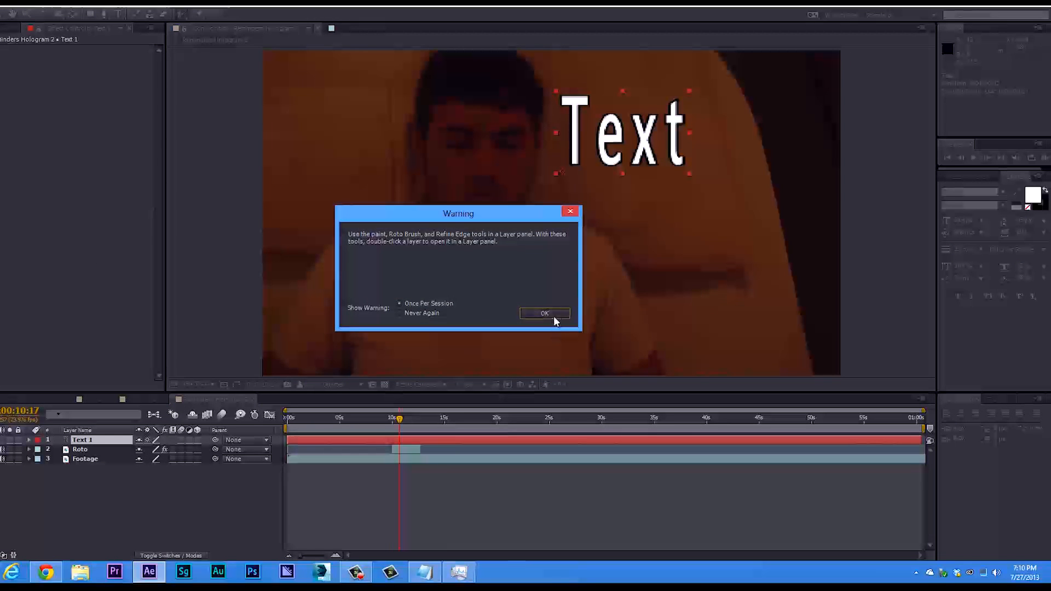
pyautogui.moveTo(608, 130); pyautogui.dragTo(516, 134)
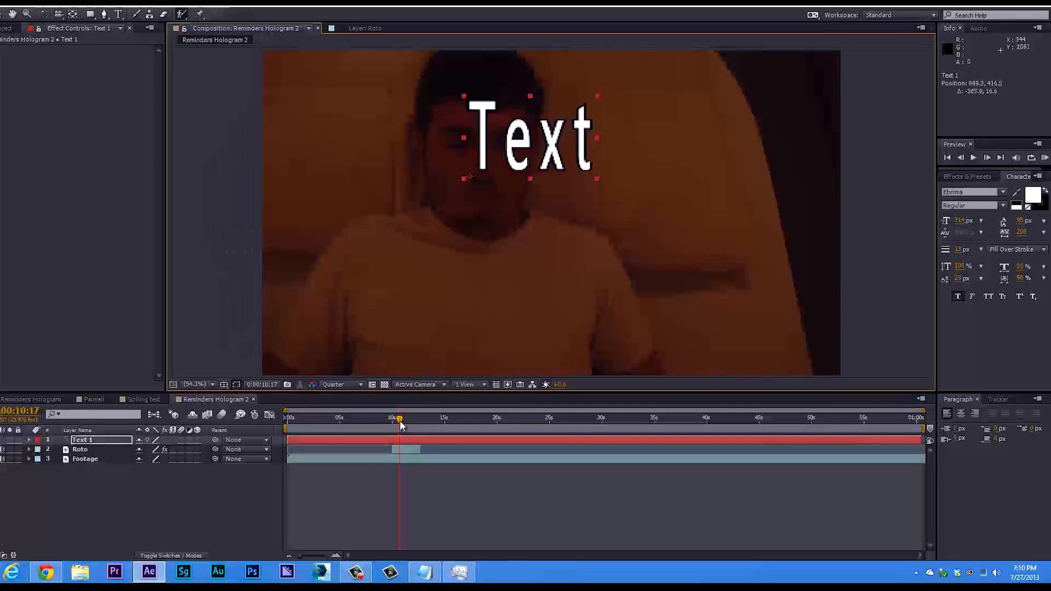
# Go to 0:00:11:03 and place the Roto layer above Text 1 in the layer order.
pyautogui.moveTo(399, 420); pyautogui.dragTo(402, 424)
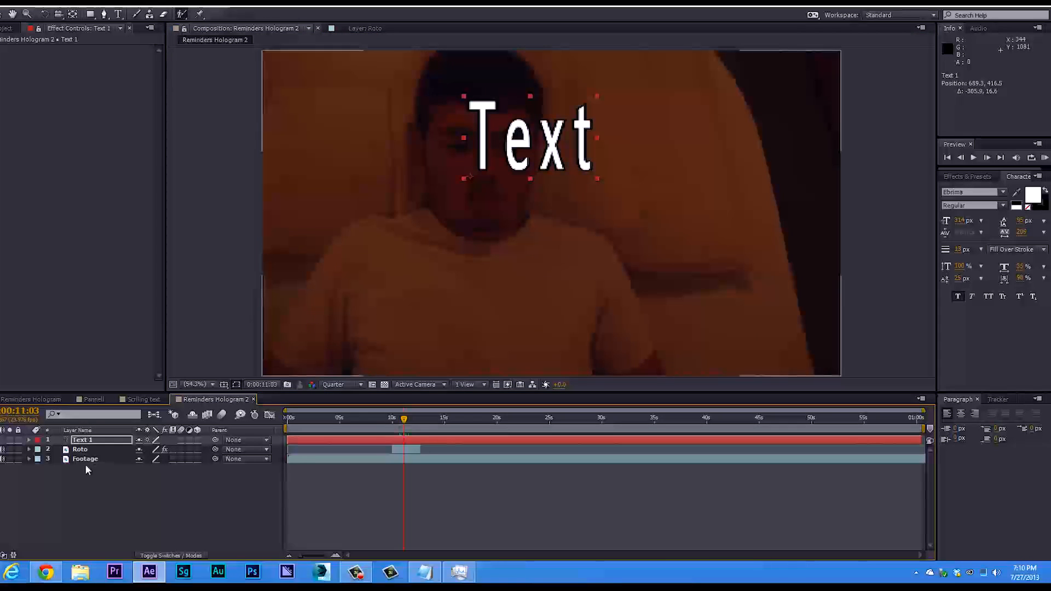
pyautogui.click(79, 450)
pyautogui.moveTo(88, 450); pyautogui.dragTo(92, 443)
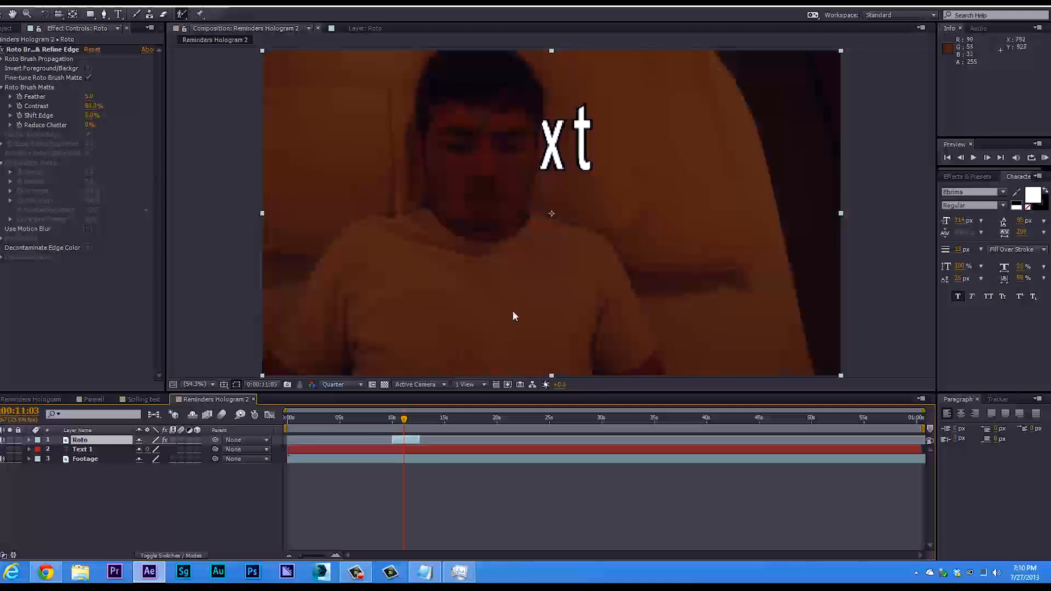
# Move the Text 1 layer behind the man's head and narrow it until the head hides it completely.
pyautogui.click(104, 447)
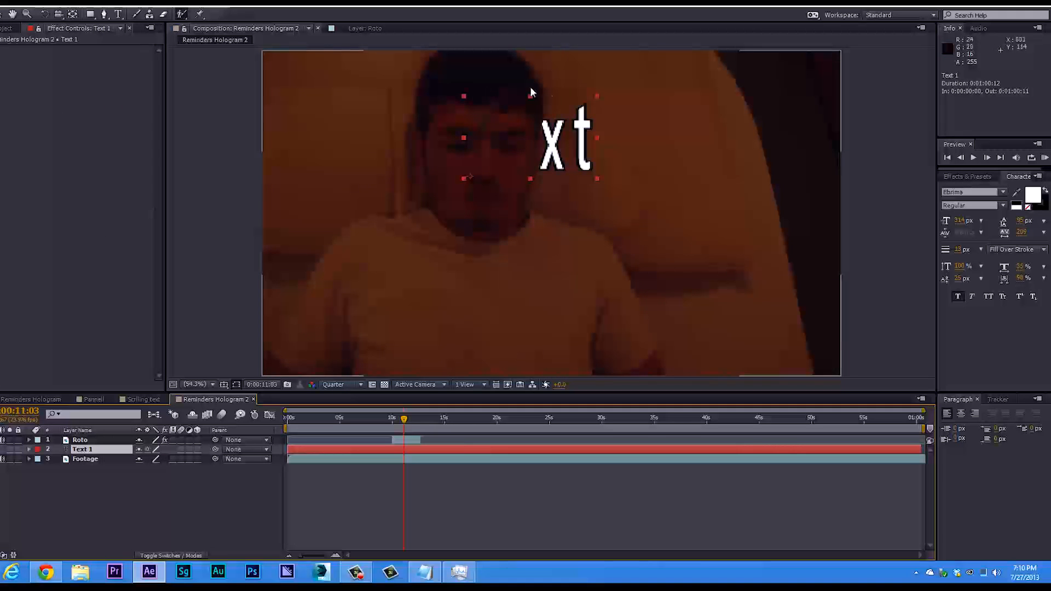
pyautogui.moveTo(564, 147); pyautogui.dragTo(489, 137)
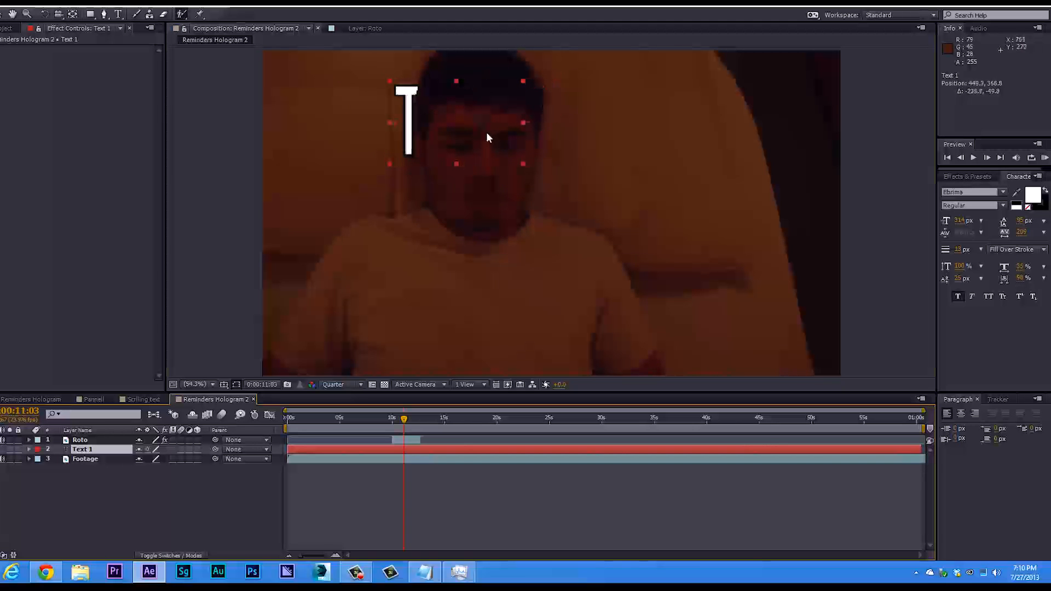
pyautogui.moveTo(390, 123); pyautogui.dragTo(392, 120)
pyautogui.hotkey('ctrl', 'z')
pyautogui.moveTo(521, 123); pyautogui.dragTo(471, 124)
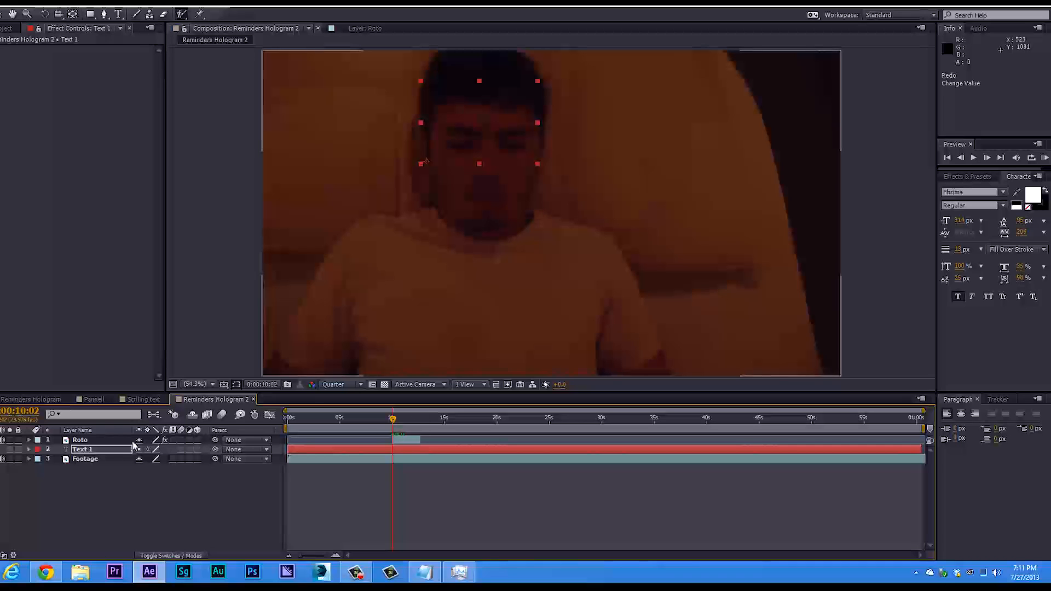
pyautogui.click(29, 450)
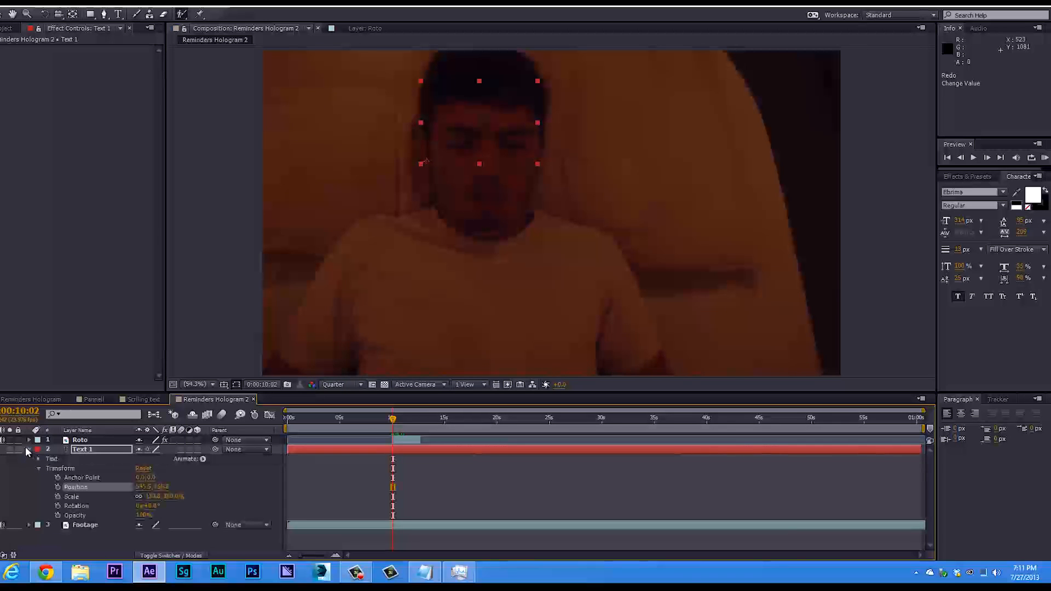
pyautogui.click(29, 450)
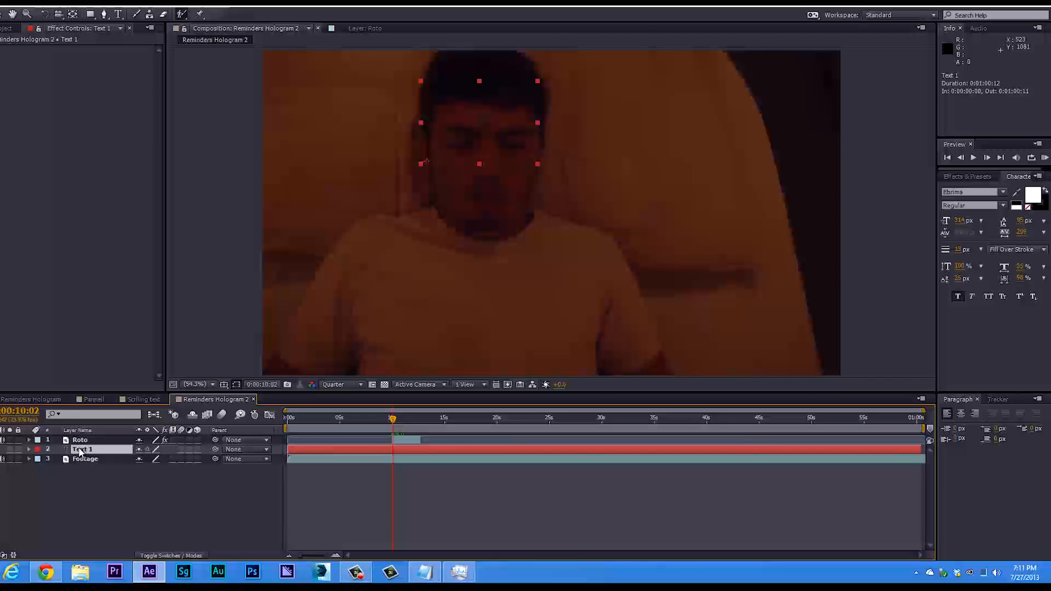
# Keyframe the Text 1 layer's position at 0:00:10:02, and at 0:00:11:08 move it level out beside the man's head.
pyautogui.press('p')
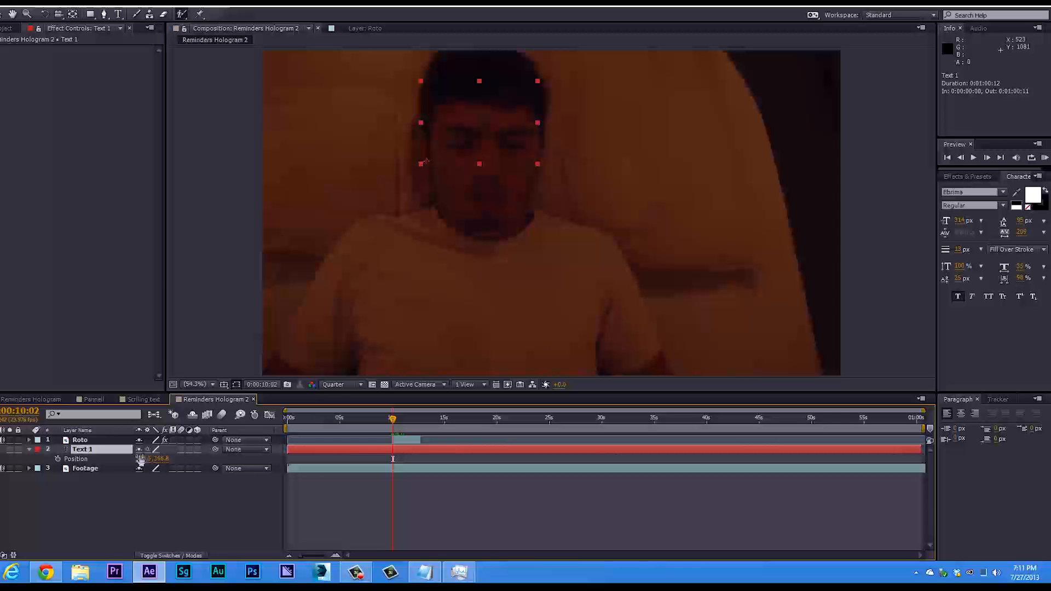
pyautogui.click(57, 458)
pyautogui.moveTo(392, 419); pyautogui.dragTo(406, 420)
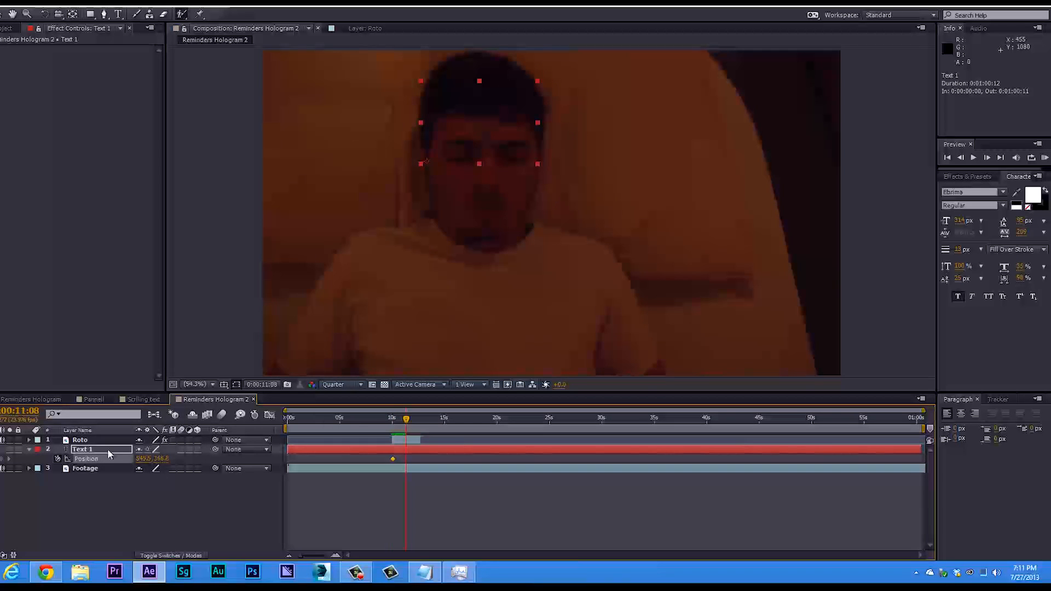
pyautogui.moveTo(492, 116); pyautogui.dragTo(638, 111)
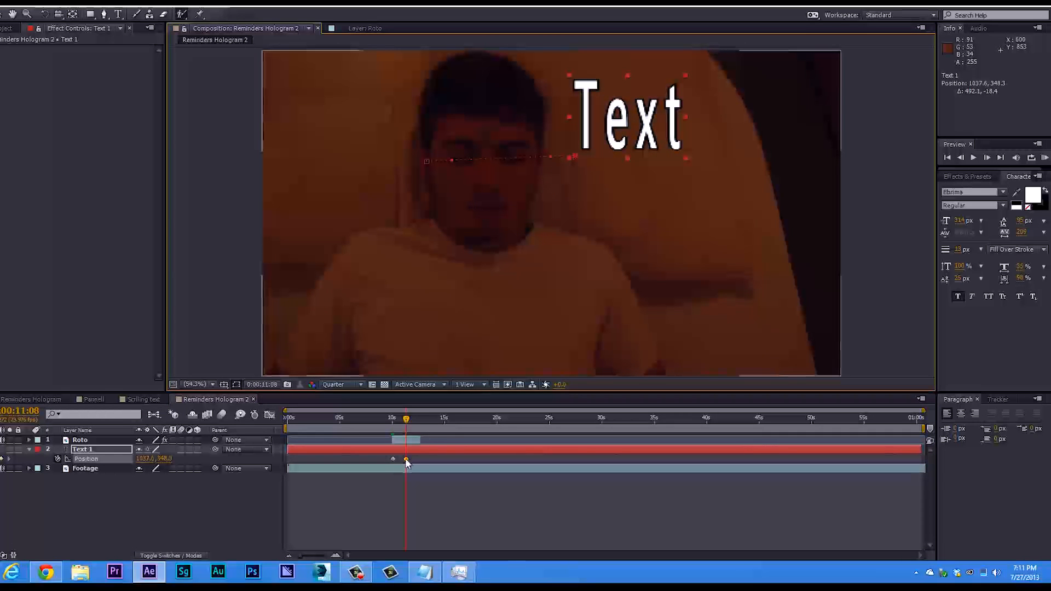
pyautogui.moveTo(627, 130); pyautogui.dragTo(629, 137)
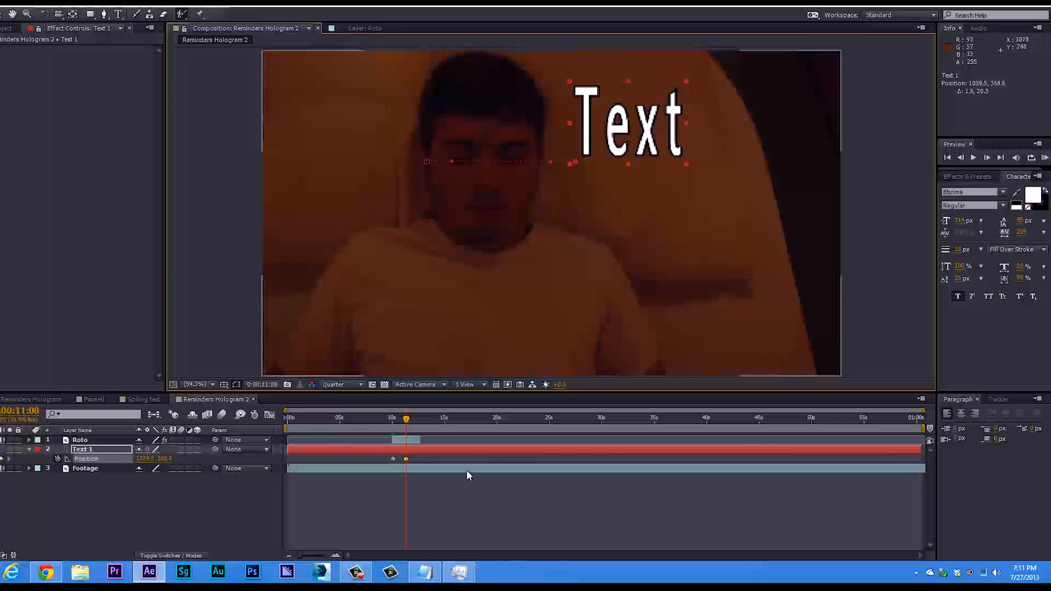
# Move the first Position keyframe of Text 1 to 0:00:10:07 and scrub back before the Roto layer begins.
pyautogui.moveTo(407, 420); pyautogui.dragTo(392, 419)
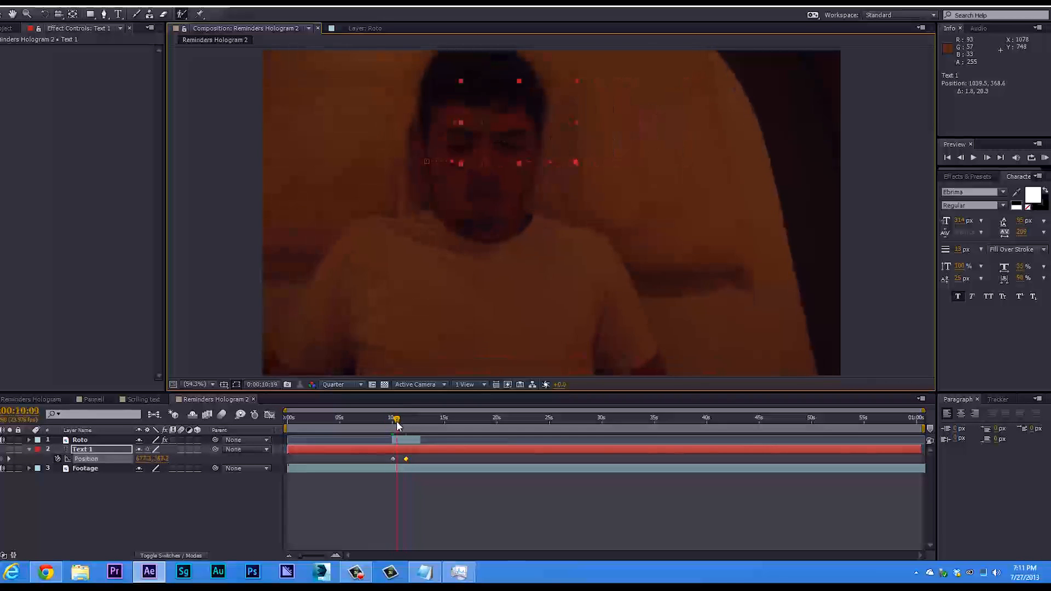
pyautogui.moveTo(392, 463); pyautogui.dragTo(395, 459)
pyautogui.moveTo(395, 424); pyautogui.dragTo(393, 426)
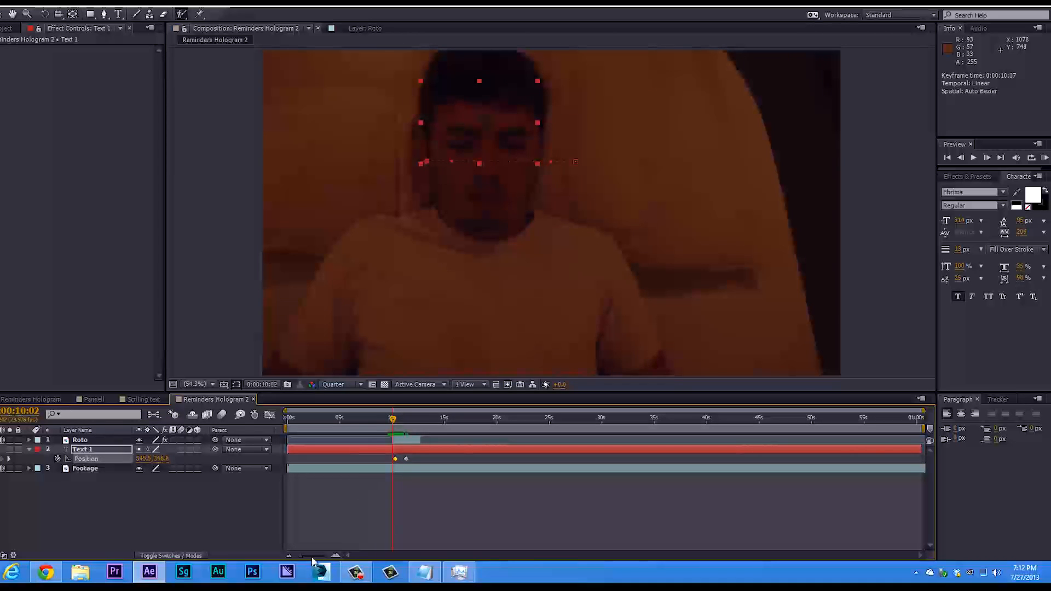
pyautogui.moveTo(393, 422)
pyautogui.mouseDown()
pyautogui.moveTo(363, 423)
pyautogui.moveTo(388, 432)
pyautogui.mouseUp()
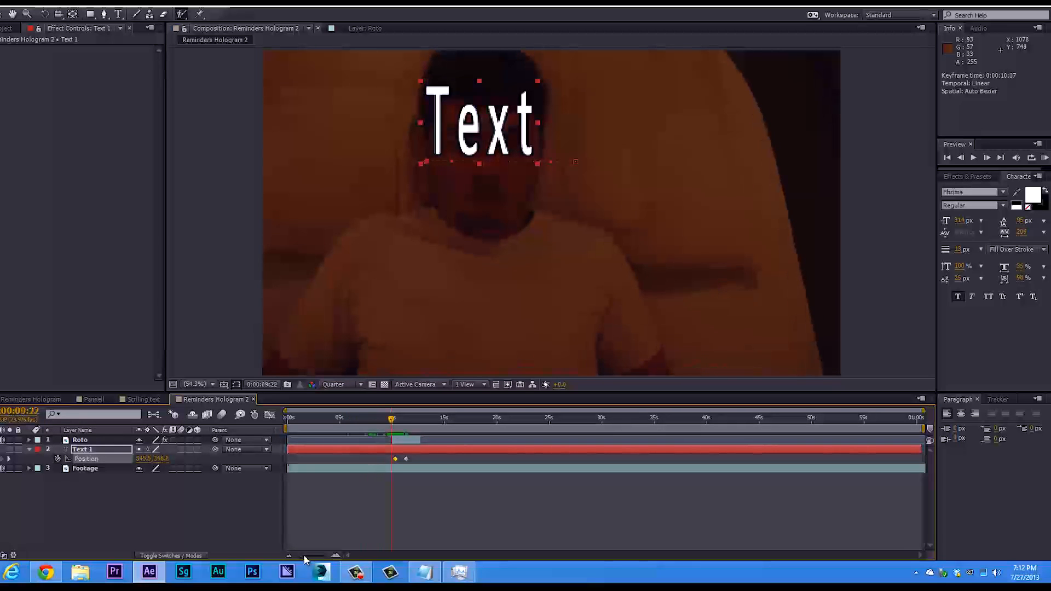
# Trim the start of the Text 1 layer to one frame before the Roto layer begins.
pyautogui.moveTo(305, 557)
pyautogui.mouseDown()
pyautogui.moveTo(324, 558)
pyautogui.moveTo(310, 557)
pyautogui.mouseUp()
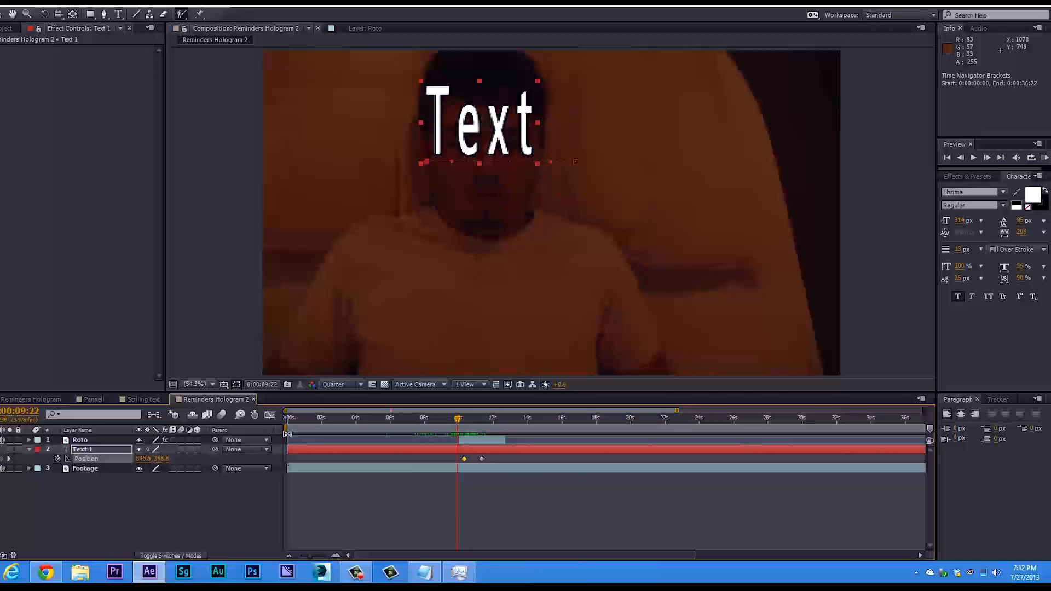
pyautogui.moveTo(291, 454); pyautogui.dragTo(455, 450)
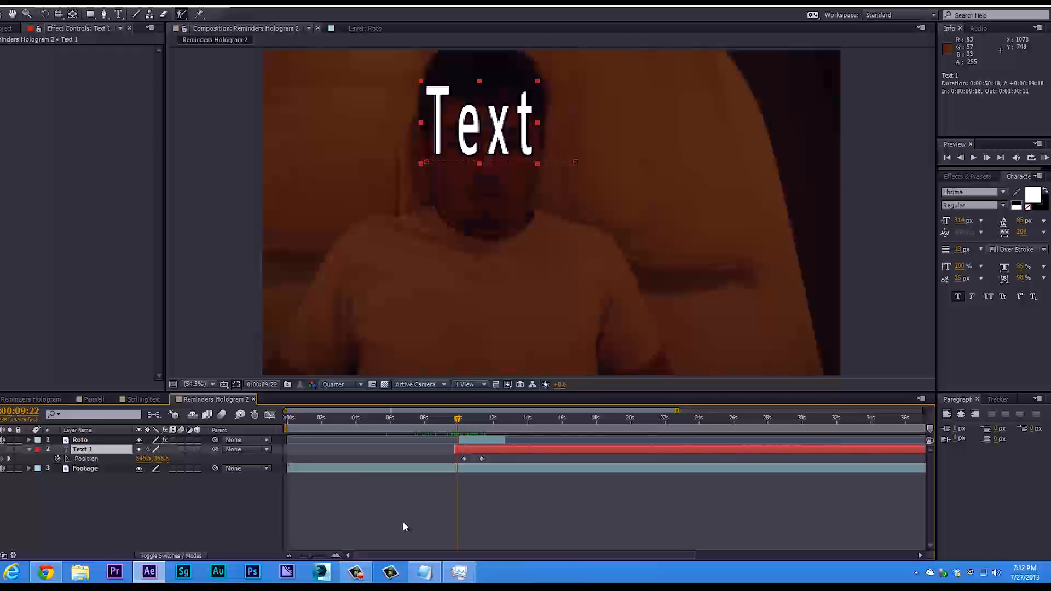
pyautogui.moveTo(314, 556); pyautogui.dragTo(329, 557)
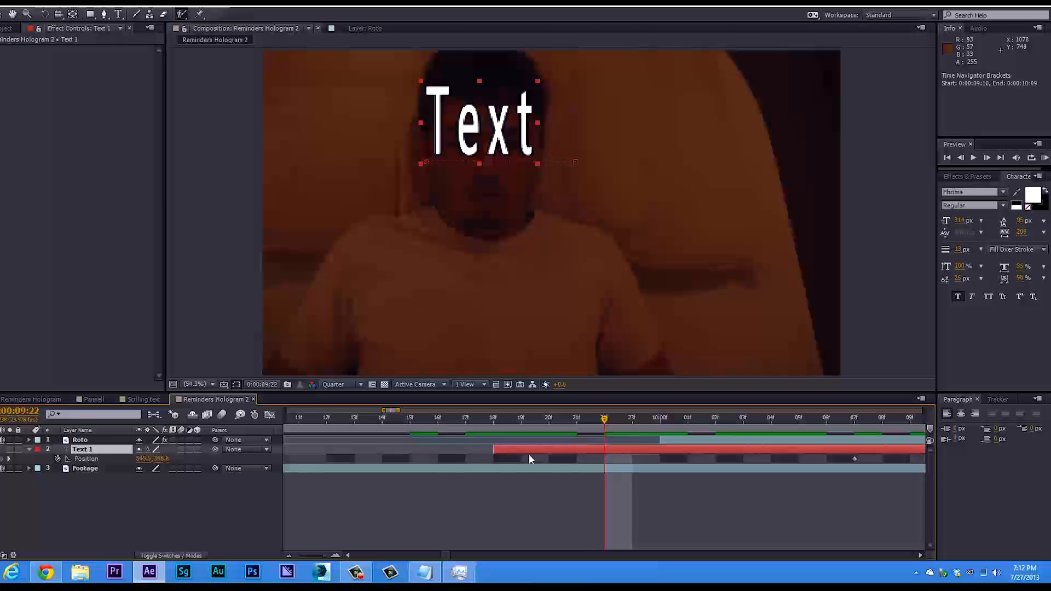
pyautogui.moveTo(493, 449); pyautogui.dragTo(634, 449)
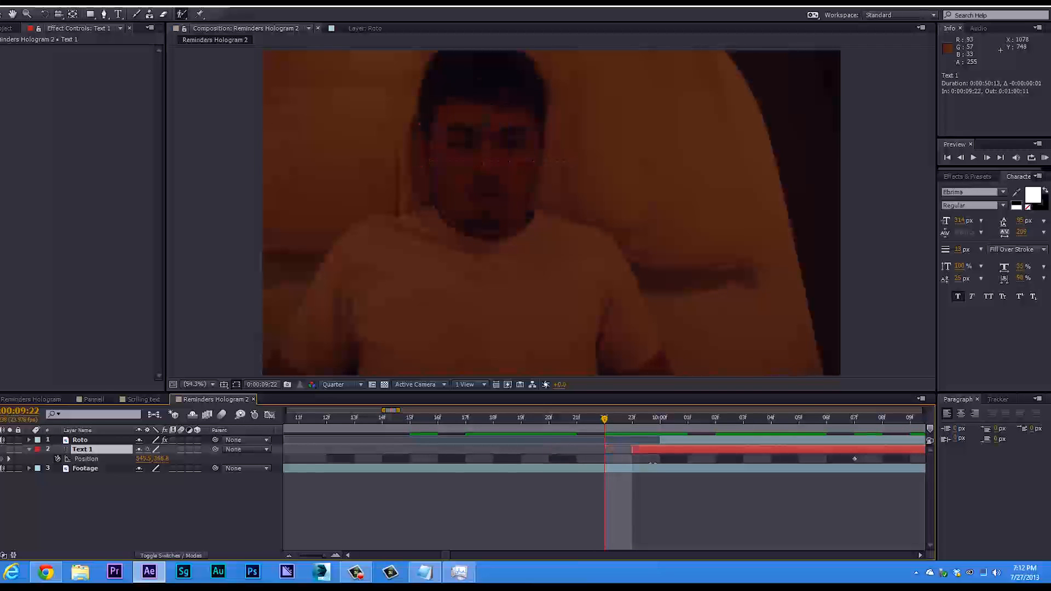
pyautogui.moveTo(325, 556); pyautogui.dragTo(304, 557)
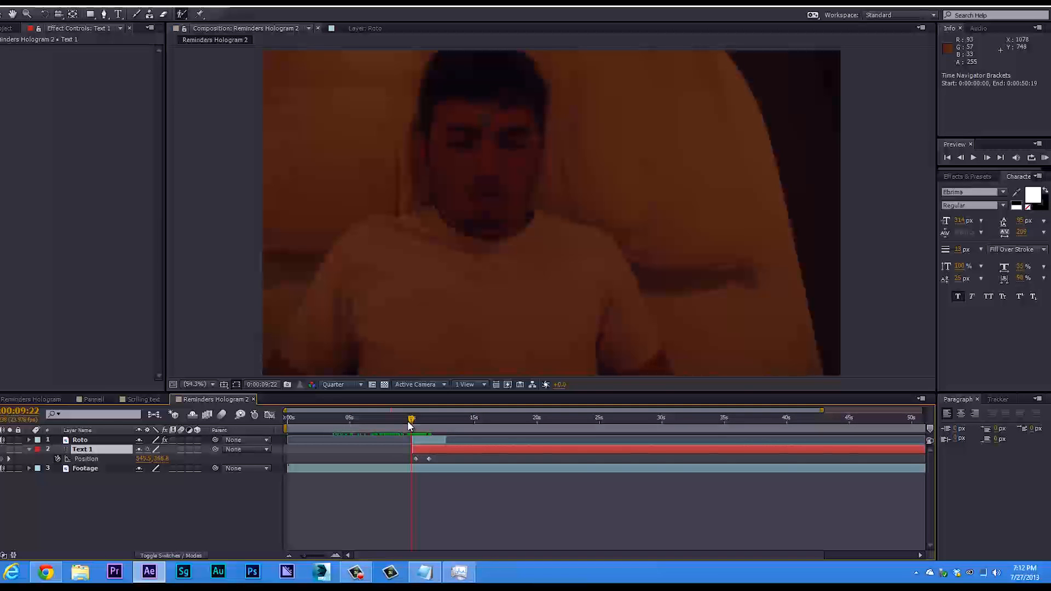
# Set the work area from 0:00:09:22 to 0:00:12:17 and run a RAM preview of the text movement.
pyautogui.press('b')
pyautogui.moveTo(407, 421); pyautogui.dragTo(446, 422)
pyautogui.press('n')
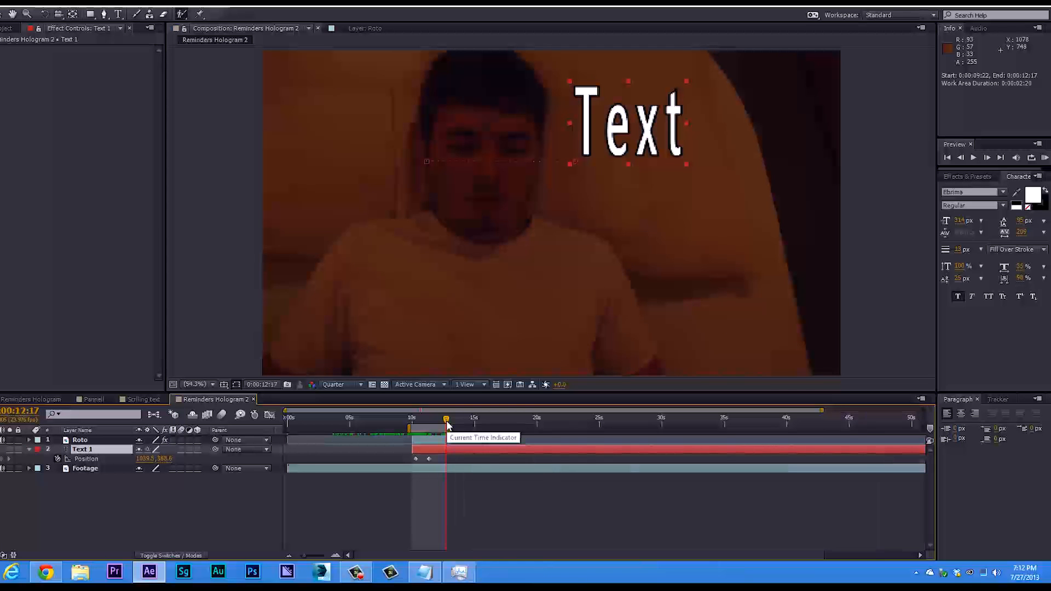
pyautogui.press('KP_0')
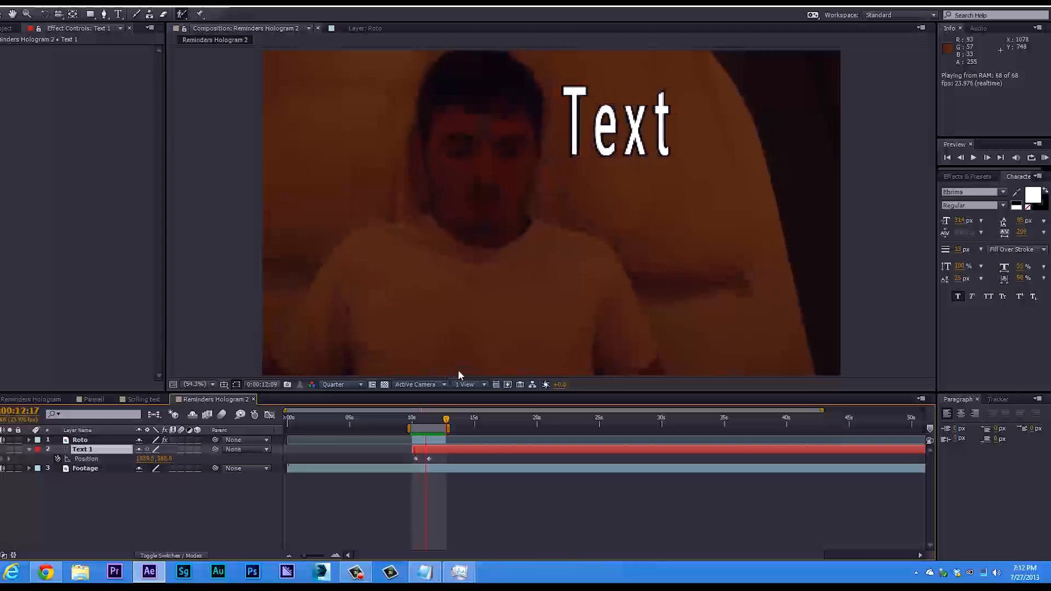
pyautogui.click(413, 419)
pyautogui.moveTo(414, 426); pyautogui.dragTo(411, 425)
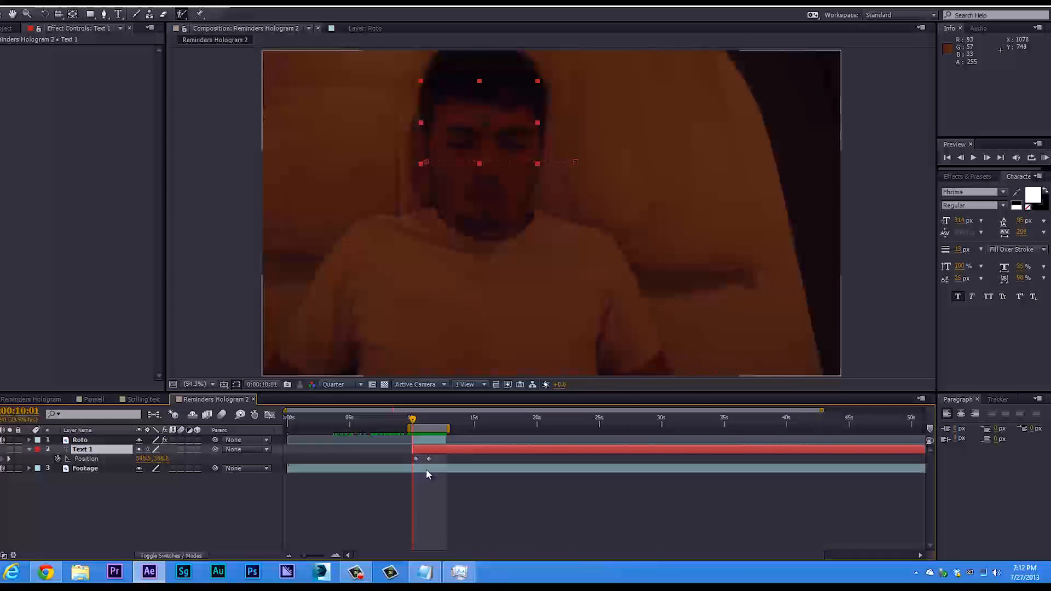
pyautogui.click(429, 460)
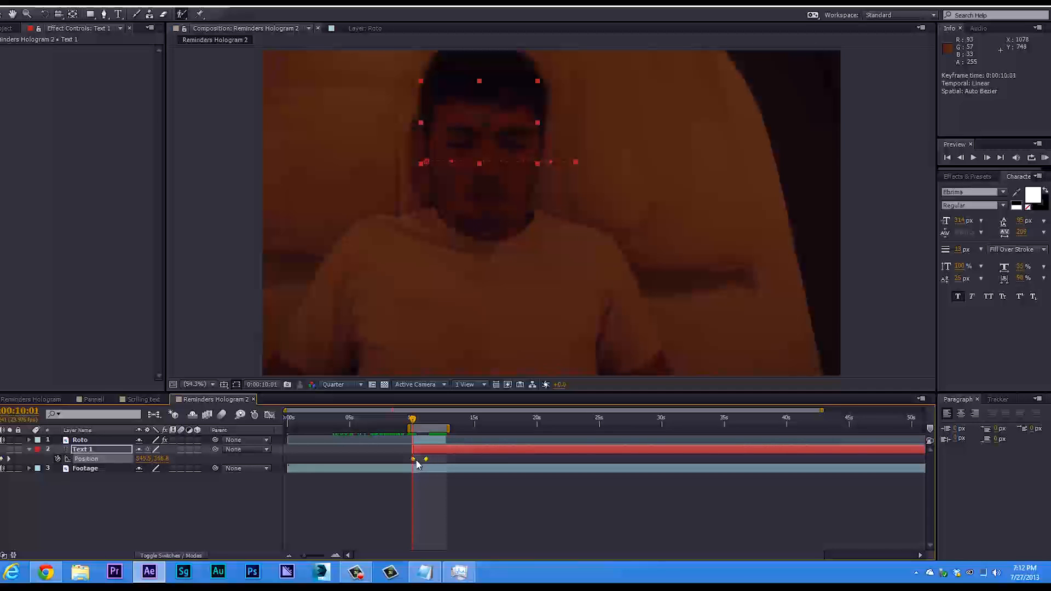
pyautogui.hotkey('ctrl', 'z')
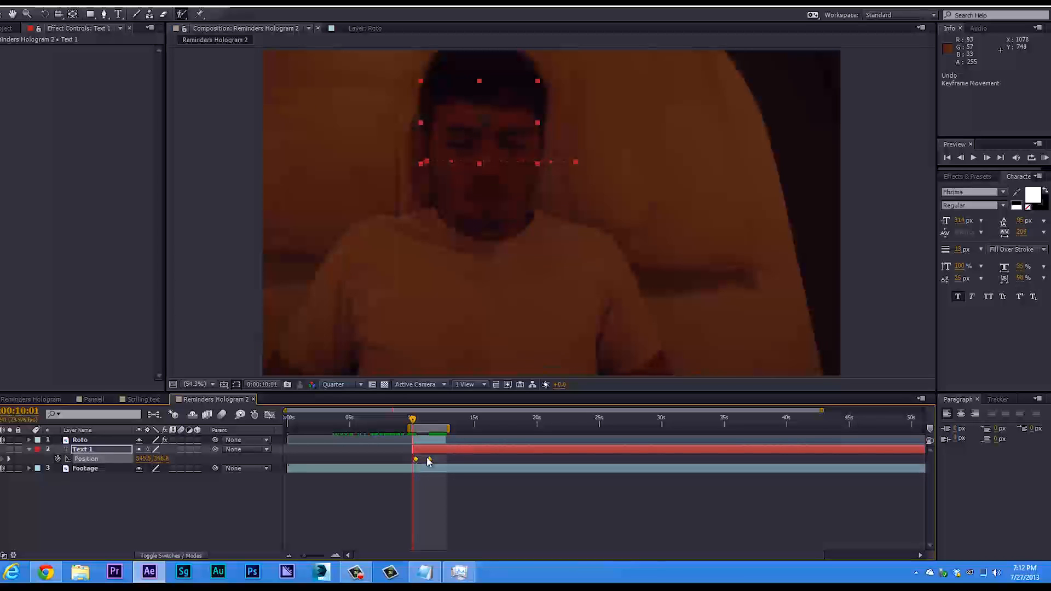
# Apply Easy Ease to both Position keyframes of the Text 1 layer.
pyautogui.rightClick(416, 460)
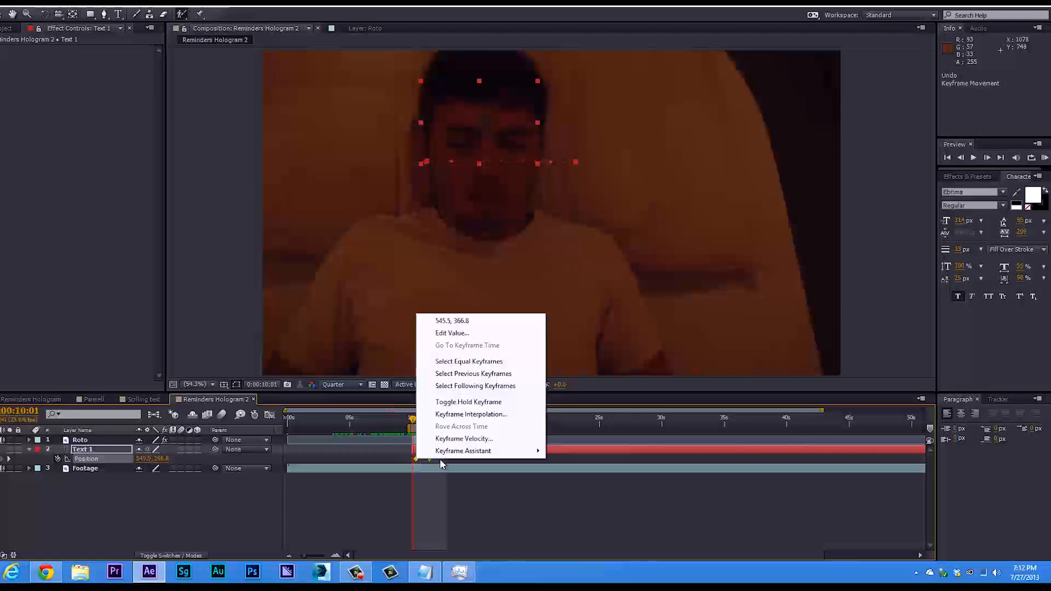
pyautogui.moveTo(482, 453)
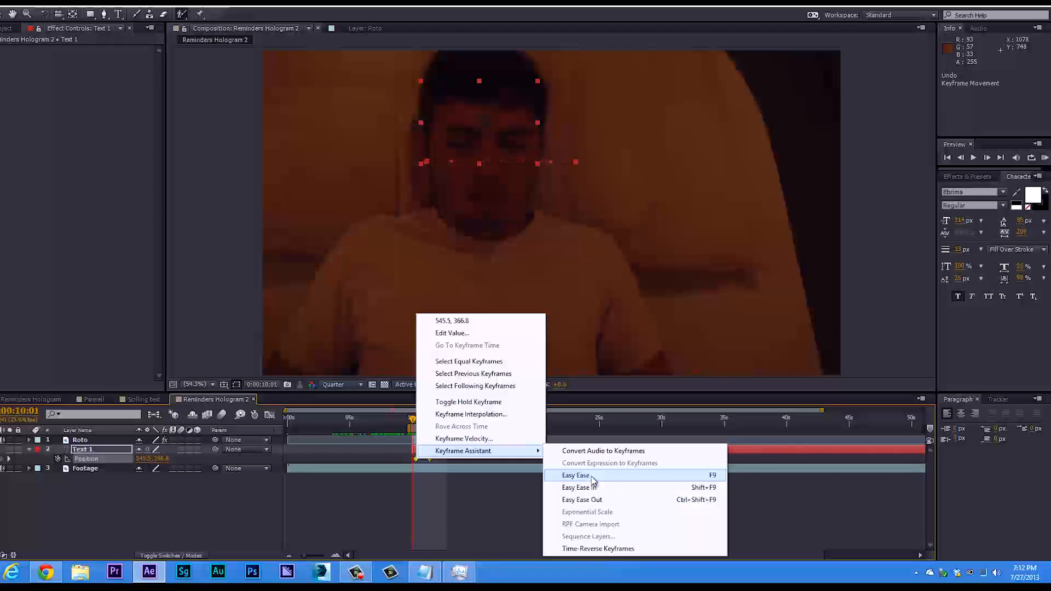
pyautogui.click(591, 476)
# Preview the eased text movement across the work area and check how it emerges from behind the head.
pyautogui.press('KP_0')
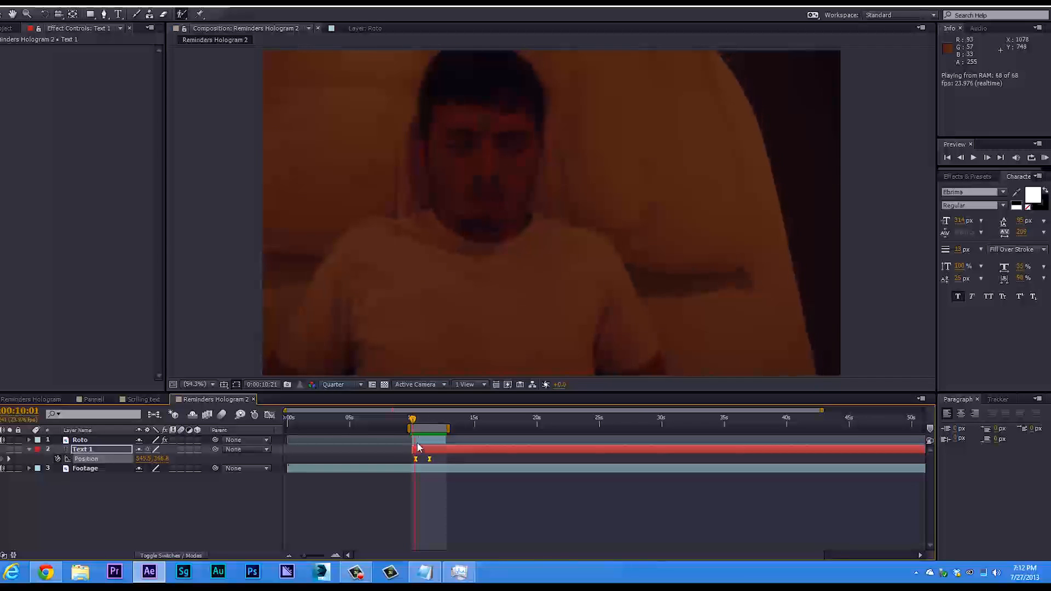
pyautogui.click(419, 418)
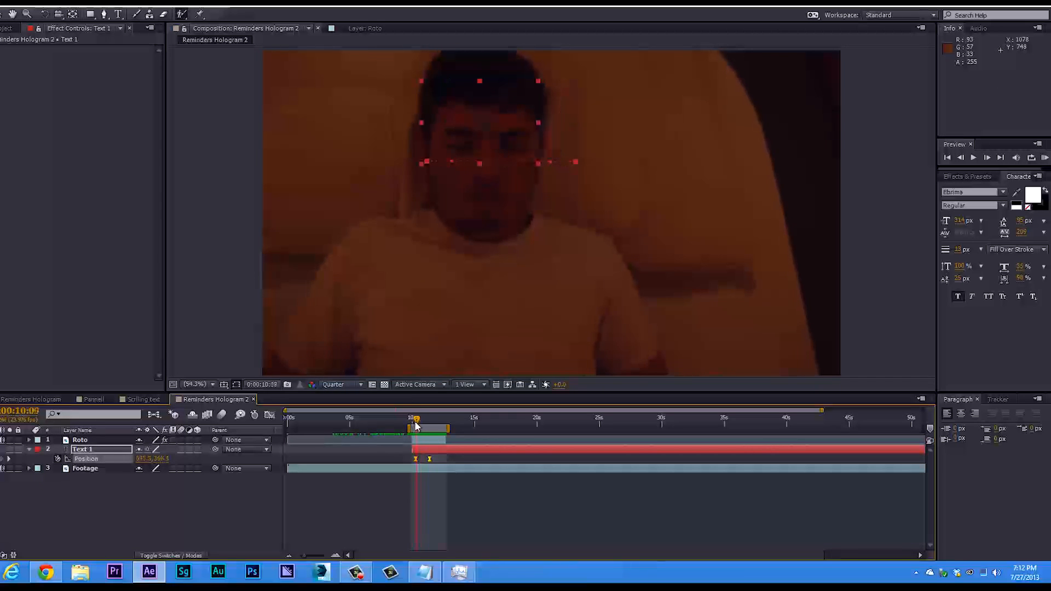
pyautogui.moveTo(426, 429); pyautogui.dragTo(432, 430)
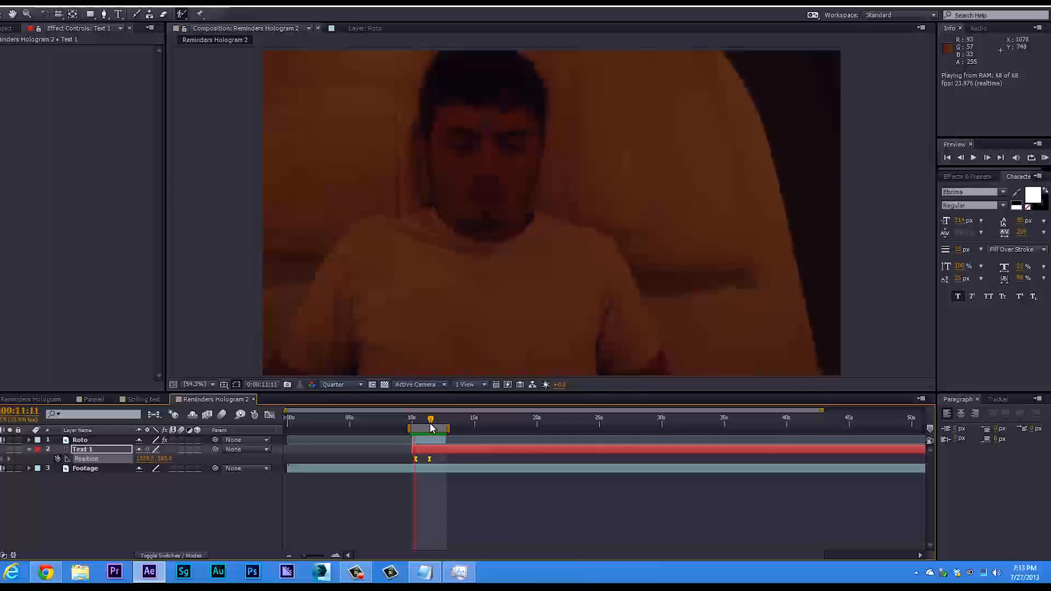
pyautogui.press('space')
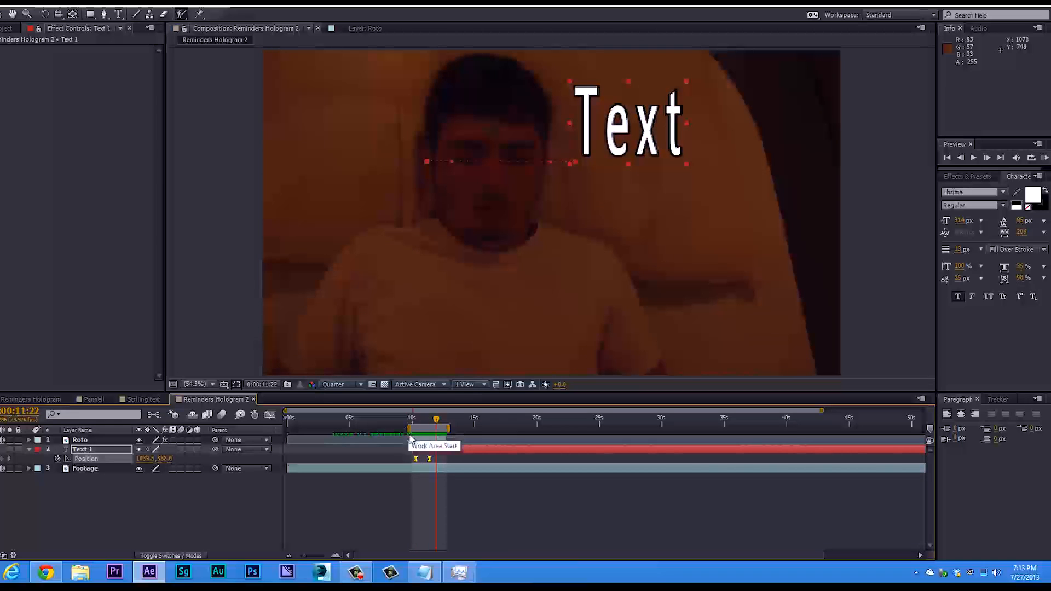
# Return to 0:00:10:05 and turn on motion blur for the Text 1 layer.
pyautogui.moveTo(427, 424)
pyautogui.mouseDown()
pyautogui.moveTo(417, 427)
pyautogui.moveTo(435, 427)
pyautogui.moveTo(417, 428)
pyautogui.mouseUp()
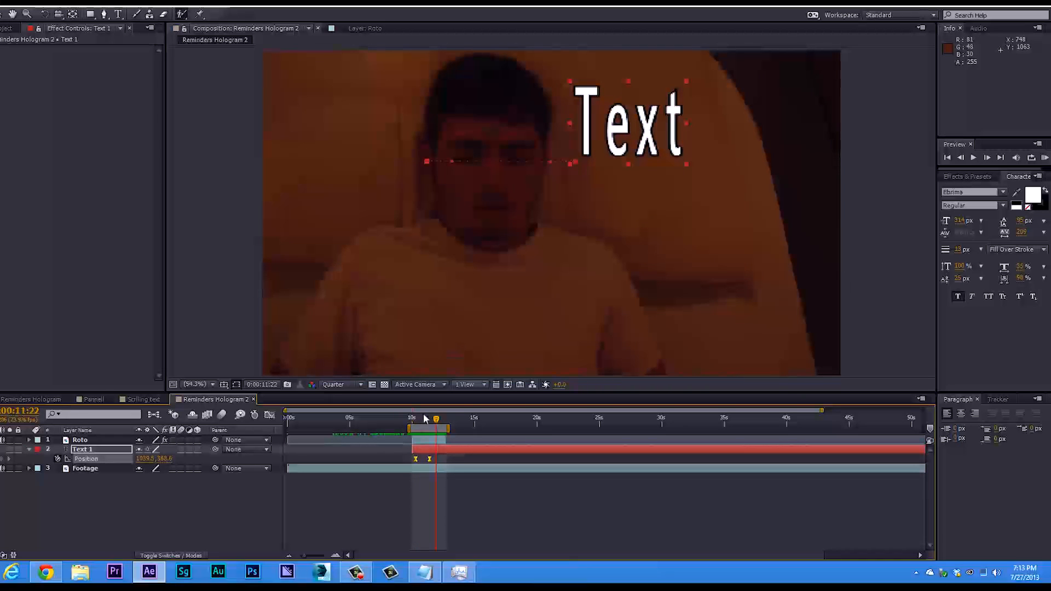
pyautogui.moveTo(425, 421); pyautogui.dragTo(415, 423)
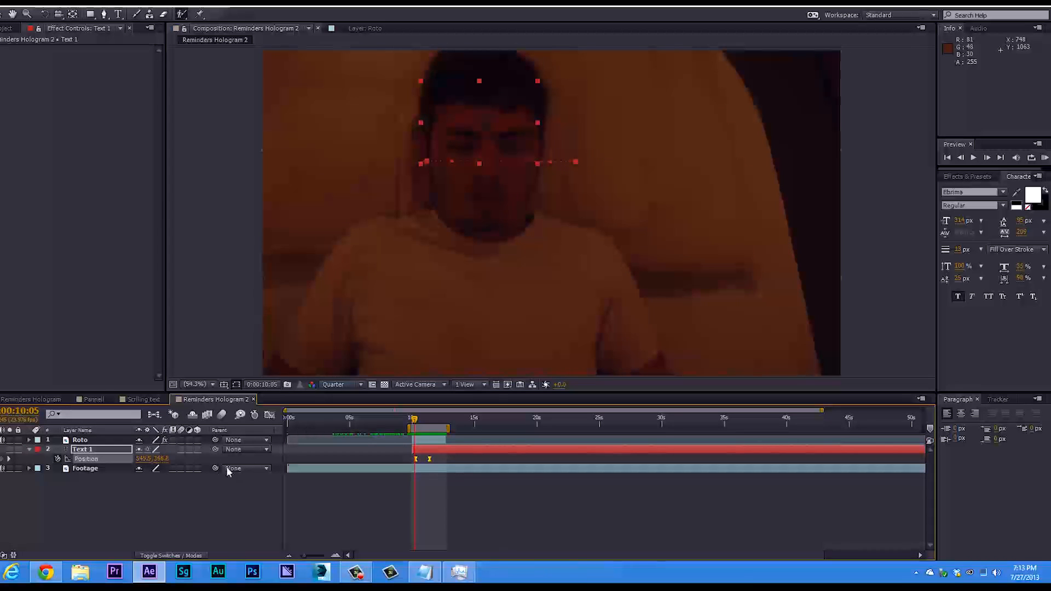
pyautogui.click(180, 449)
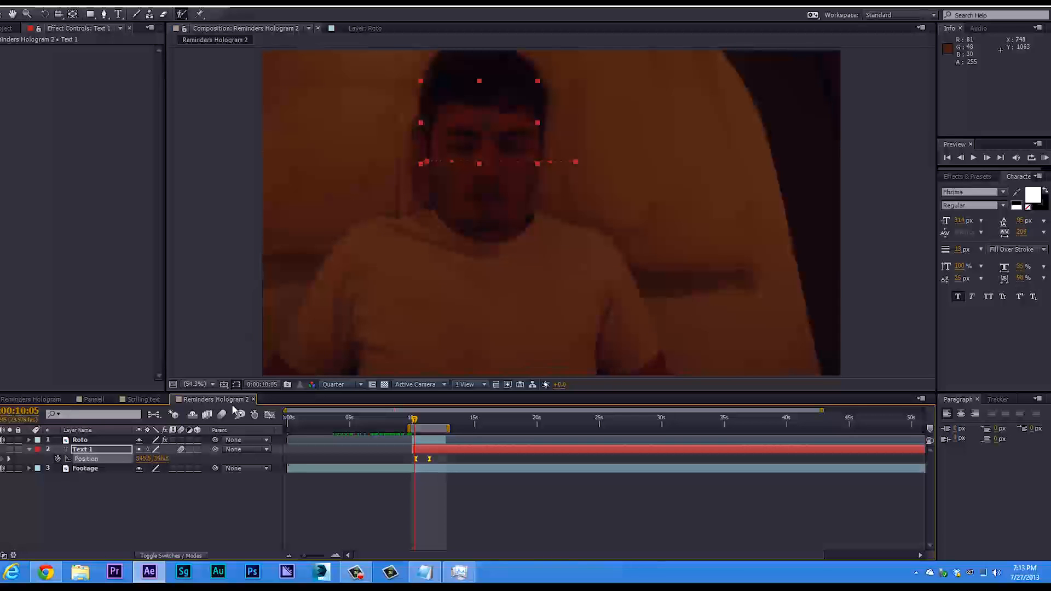
# Play back the Reminders Hologram composition where the man passes in front of the panel, and go to 0:00:40:21.
pyautogui.press('KP_0')
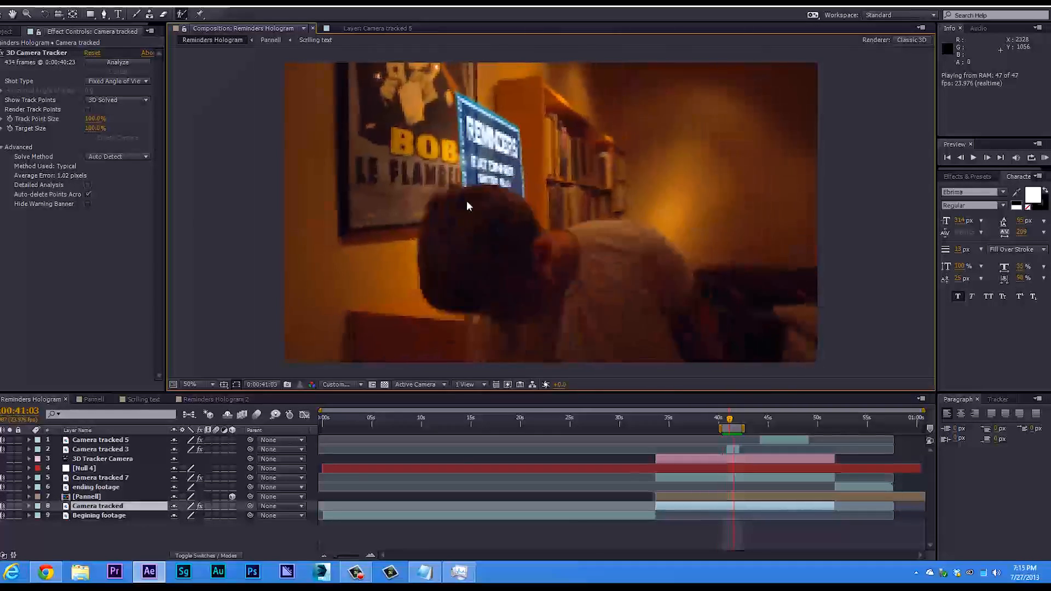
pyautogui.press('space')
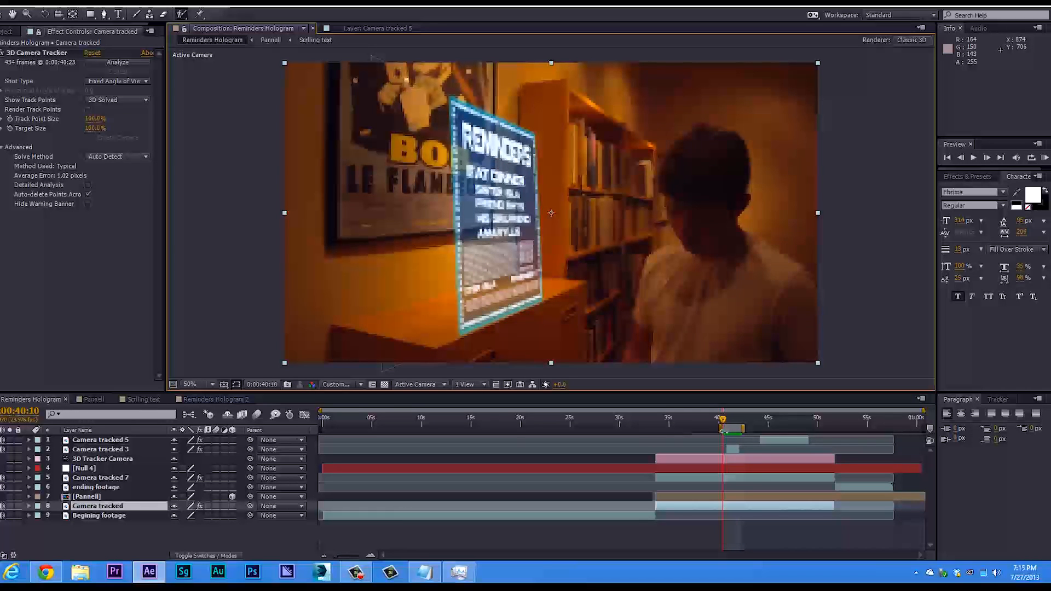
pyautogui.moveTo(724, 422)
pyautogui.mouseDown()
pyautogui.moveTo(736, 425)
pyautogui.moveTo(726, 422)
pyautogui.mouseUp()
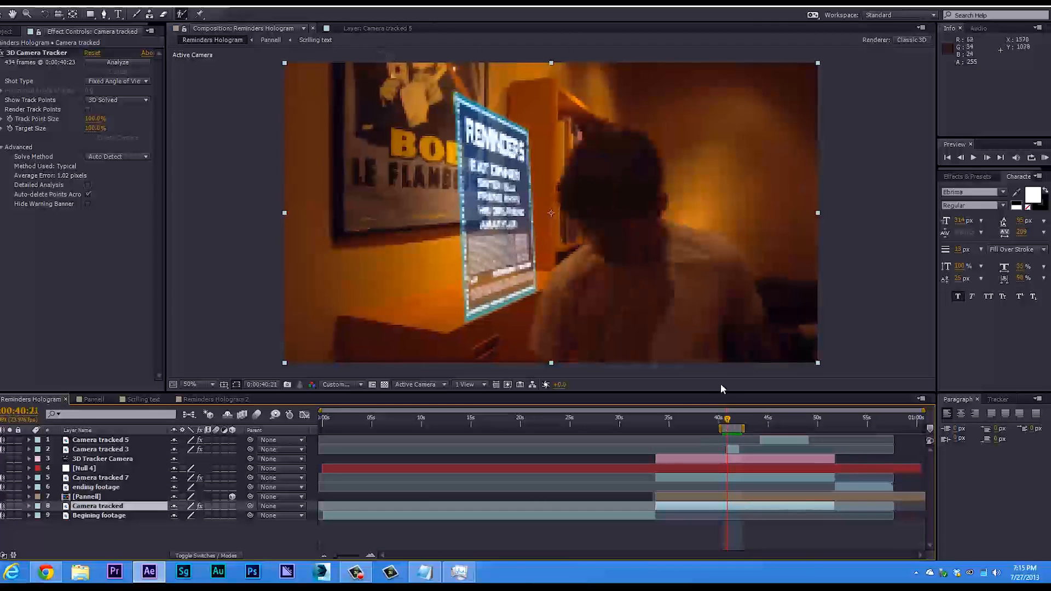